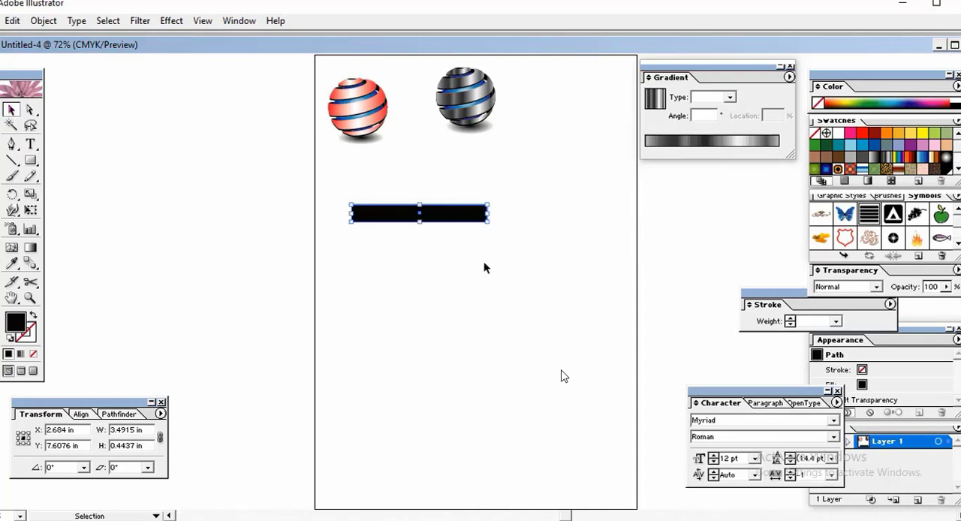
Step: Copy the black bar straight down and repeat the copy to build a stack of five evenly spaced bars
left_click_drag(448, 221, 449, 247)
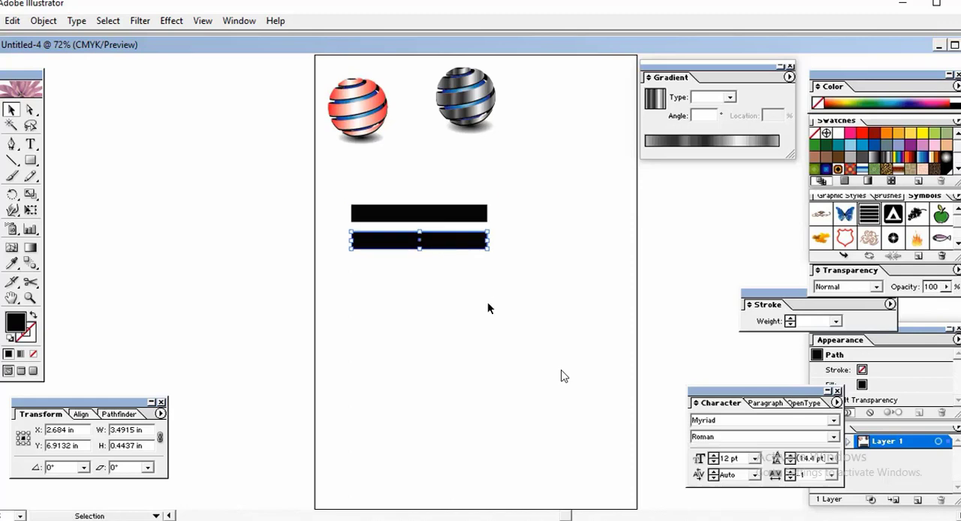
key("ctrl+d")
key("ctrl+d")
key("ctrl+d")
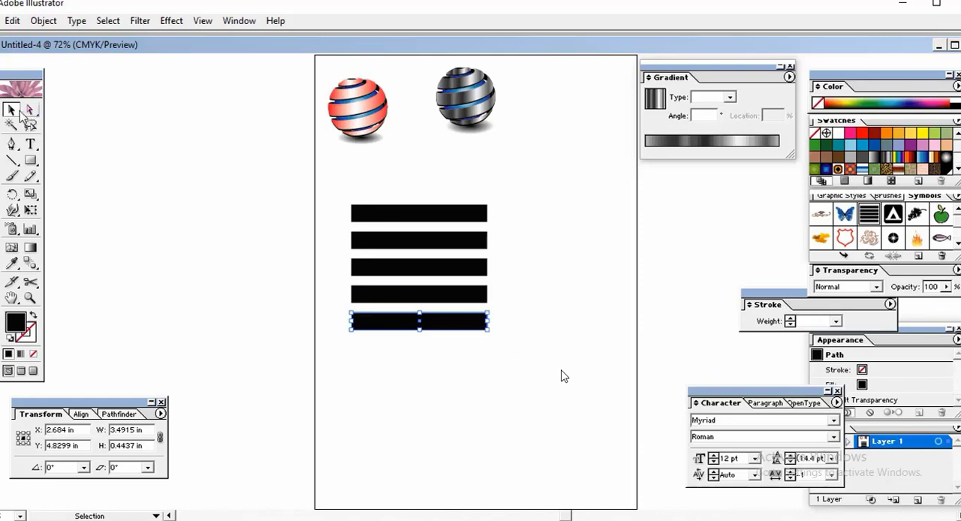
Step: Select all five bars and resize them together to about 3.76 in wide and 2.85 in high
left_click(216, 160)
left_click_drag(487, 358, 484, 358)
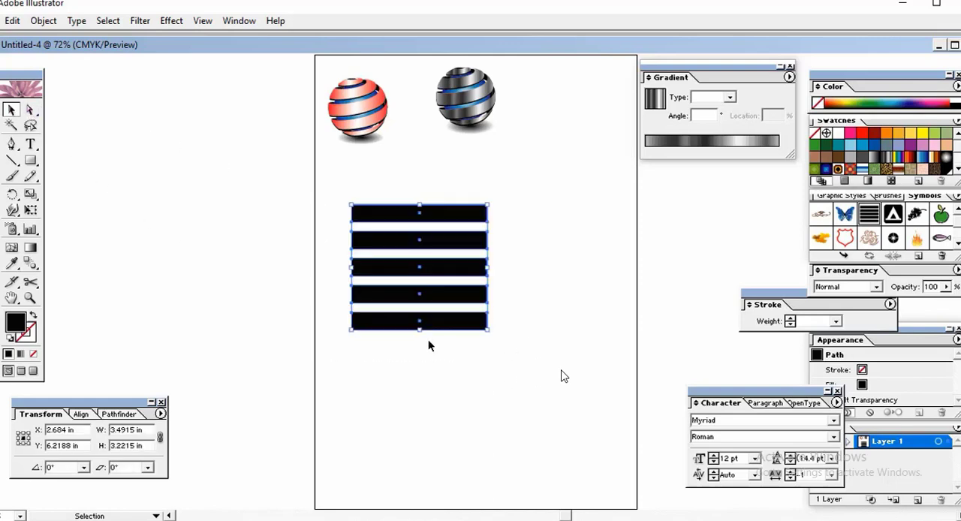
left_click_drag(419, 328, 418, 314)
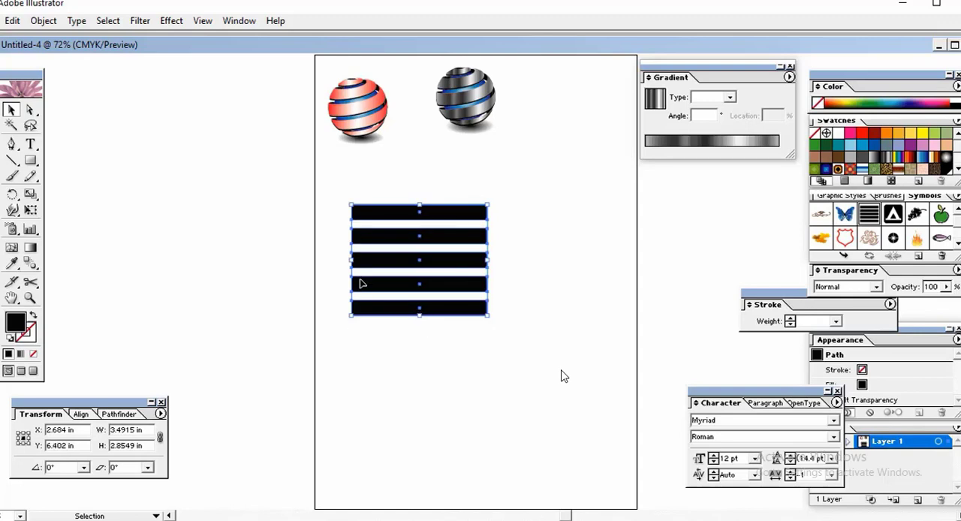
left_click_drag(350, 261, 340, 260)
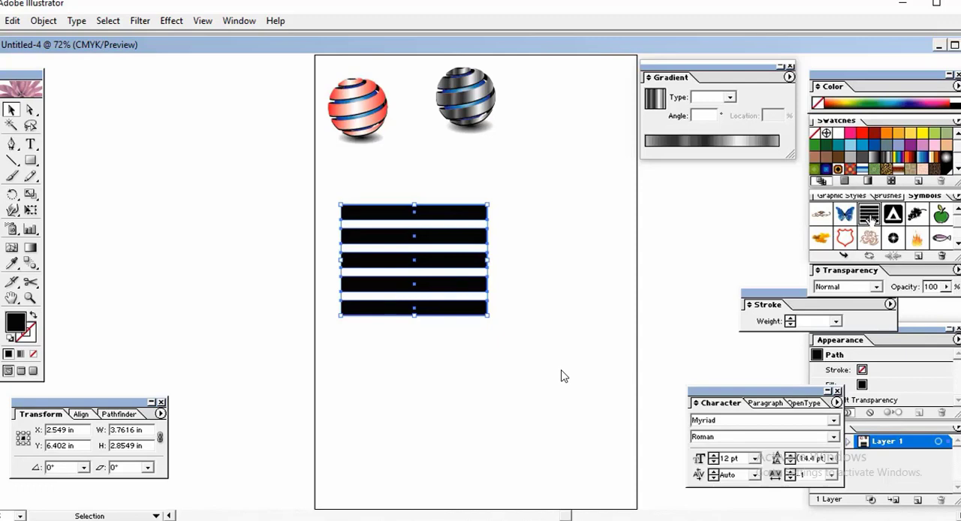
Step: Delete the existing black-stripes symbol from the document's symbols
left_click(956, 199)
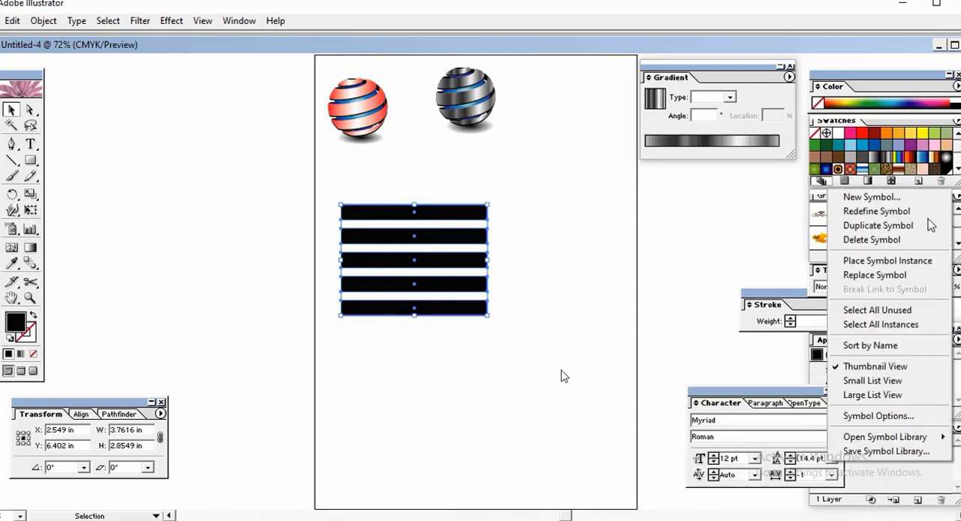
left_click(914, 241)
left_click(442, 293)
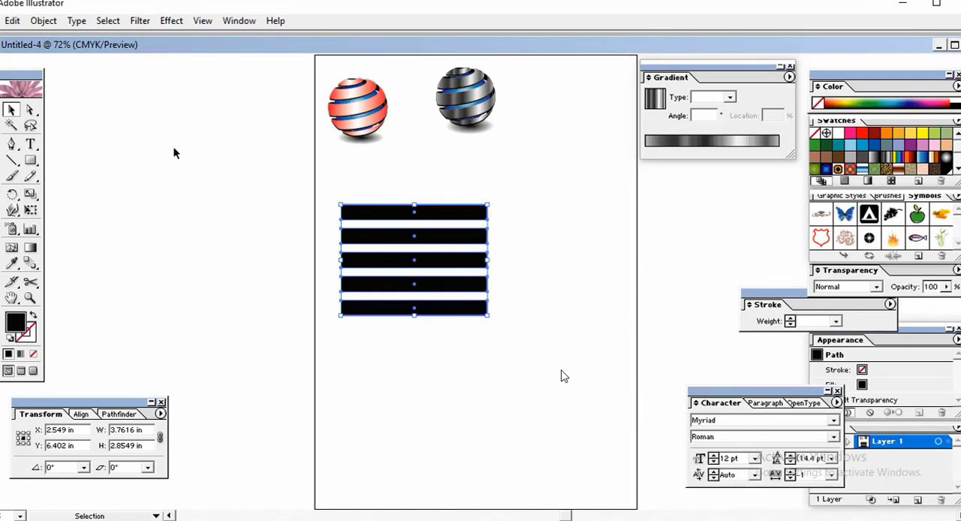
Step: Hide the Symbols palette and show it again
left_click(239, 21)
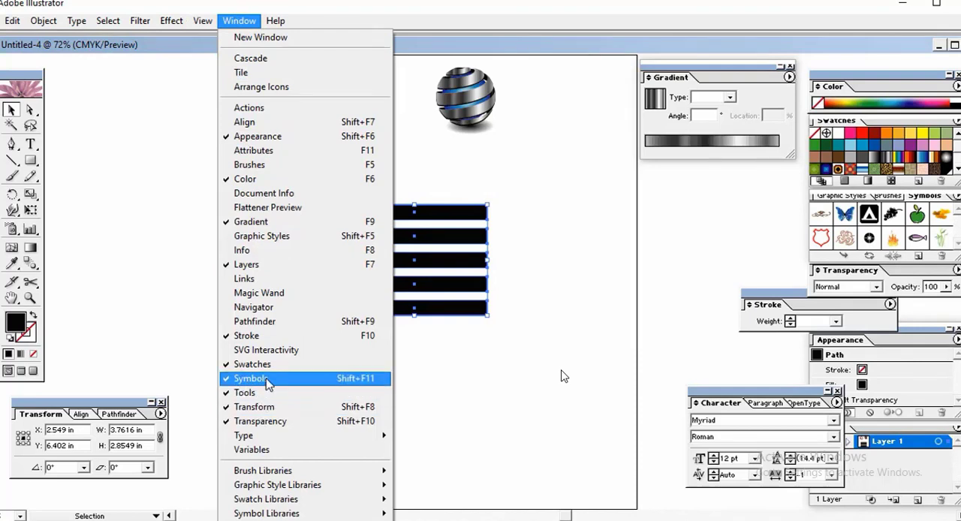
left_click(268, 380)
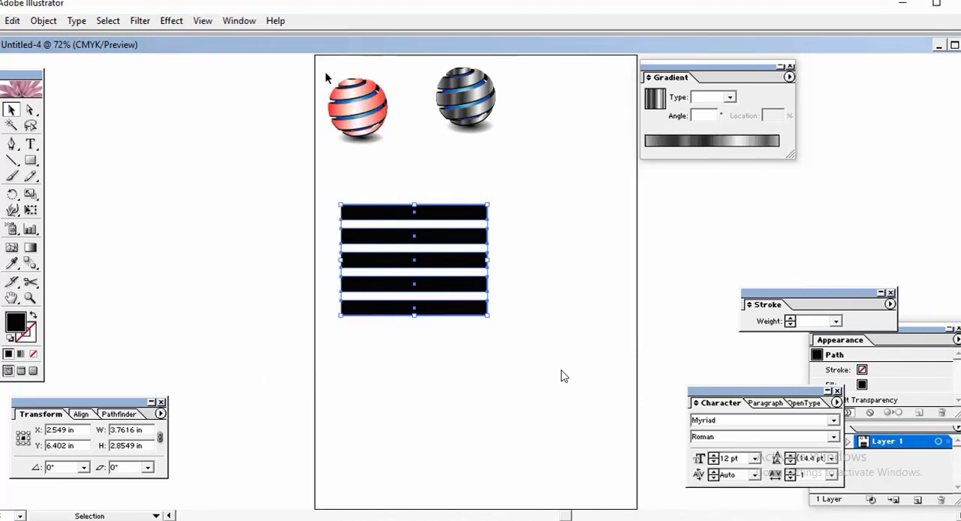
left_click(246, 21)
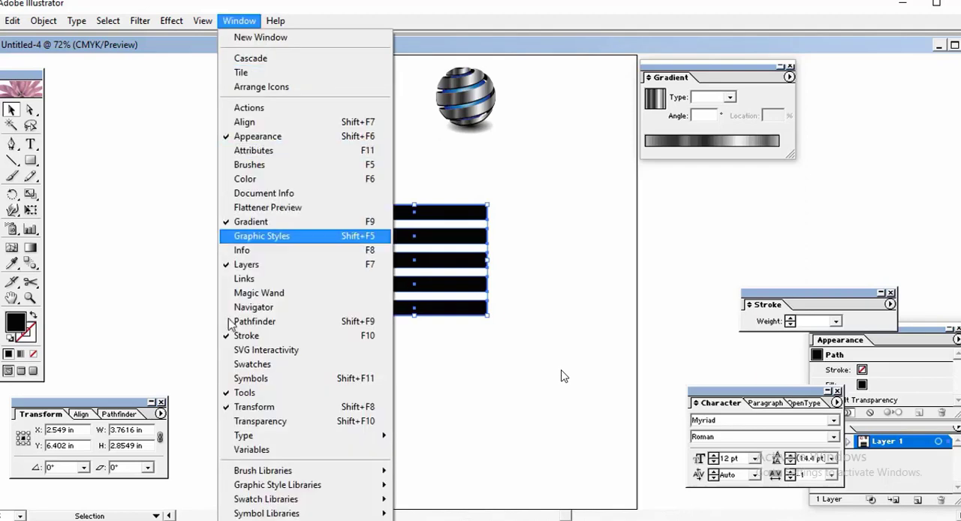
left_click(248, 379)
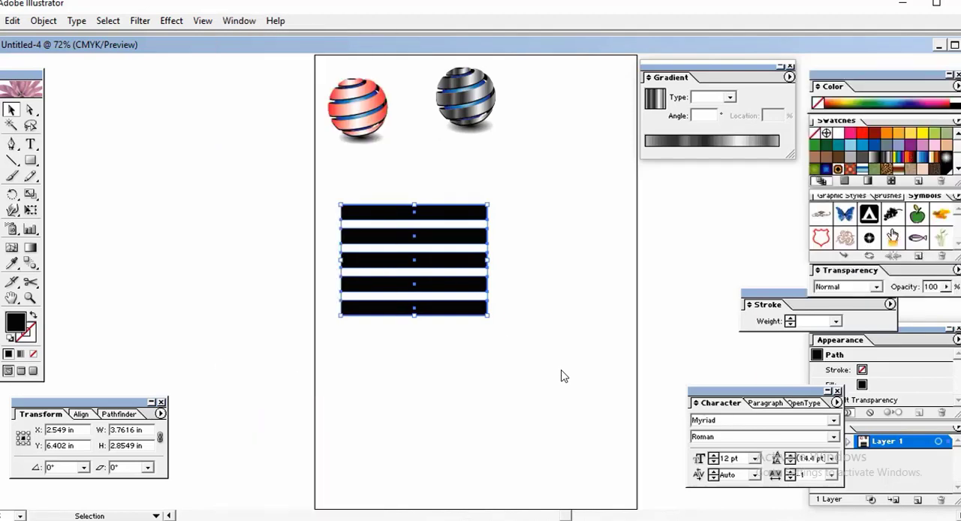
Step: Save the five bars as a new symbol and delete the original bars from the artboard
left_click_drag(438, 248, 893, 219)
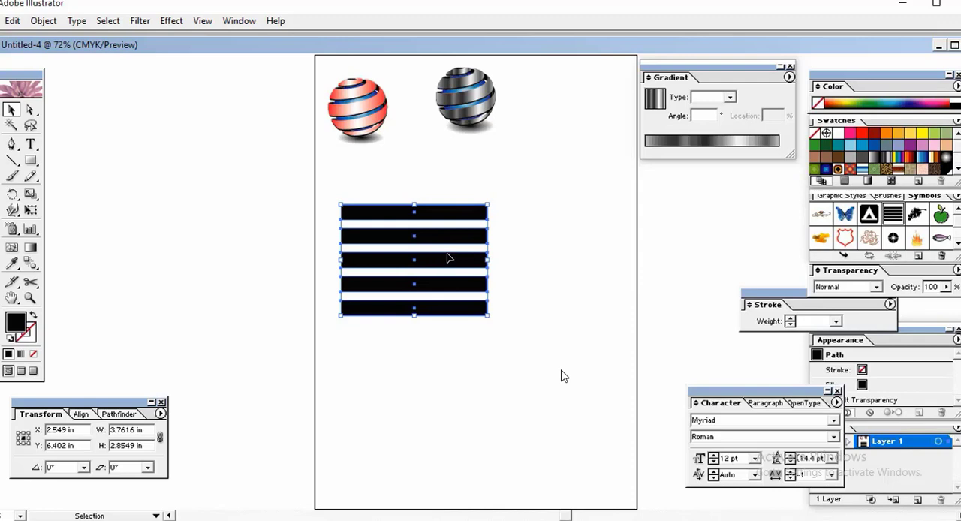
key("Delete")
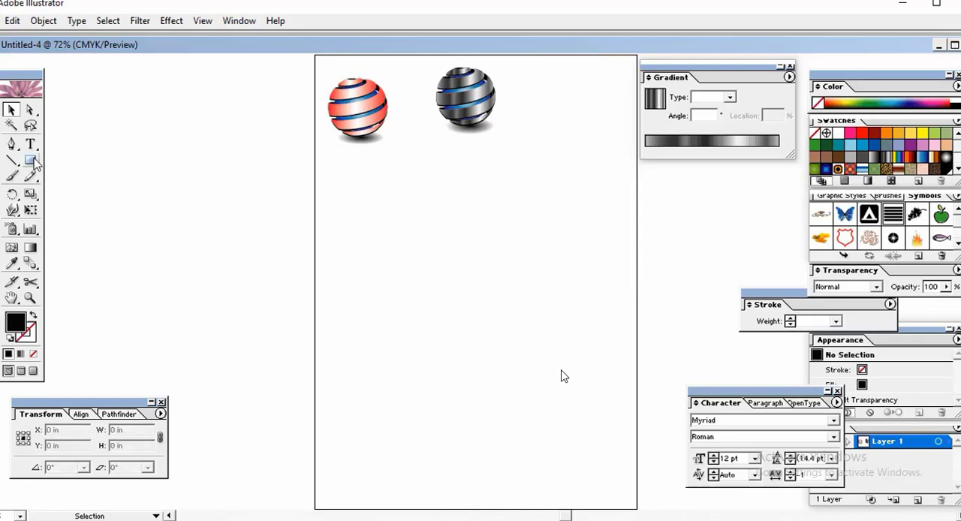
Step: Draw a black circle about 2.89 in in diameter and move it to the middle of the artboard
left_click_drag(30, 159, 88, 167)
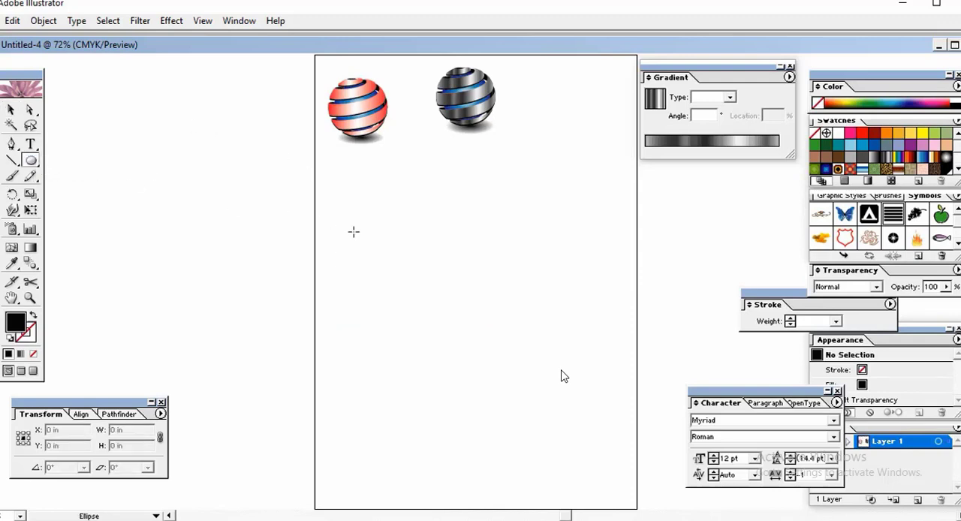
left_click_drag(354, 230, 413, 259)
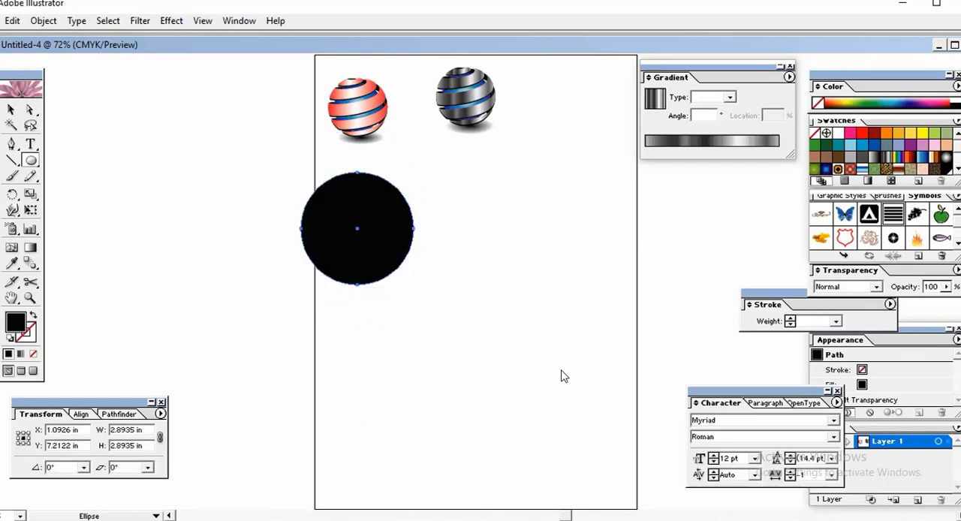
key("v")
left_click_drag(358, 242, 501, 336)
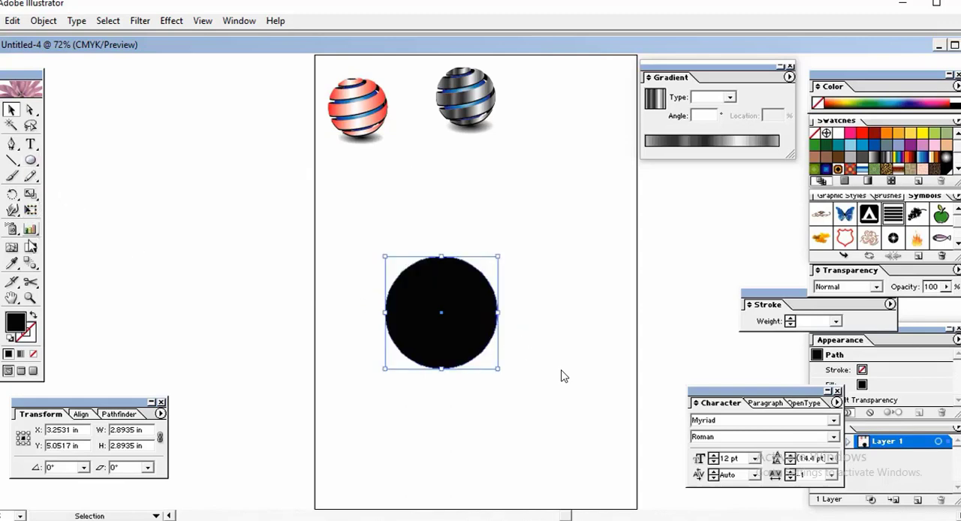
Step: Cut the circle at its top and bottom anchor points with Scissors and delete the left half
left_click(30, 283)
left_click(441, 256)
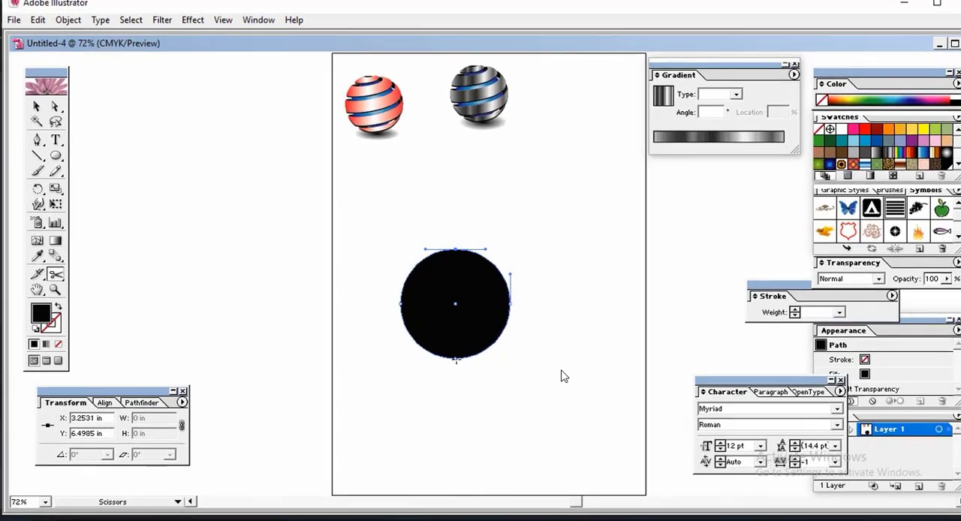
left_click(36, 106)
left_click(406, 291)
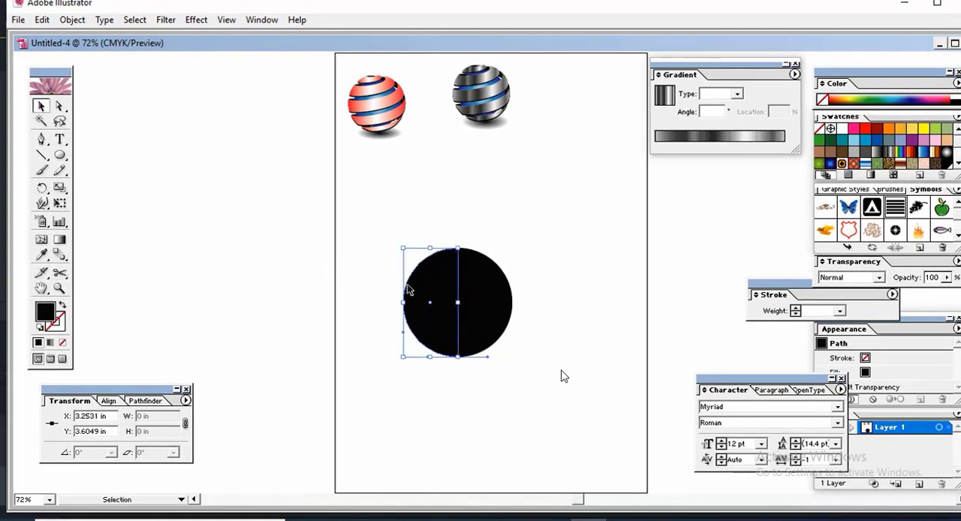
left_click_drag(409, 291, 127, 211)
key("Delete")
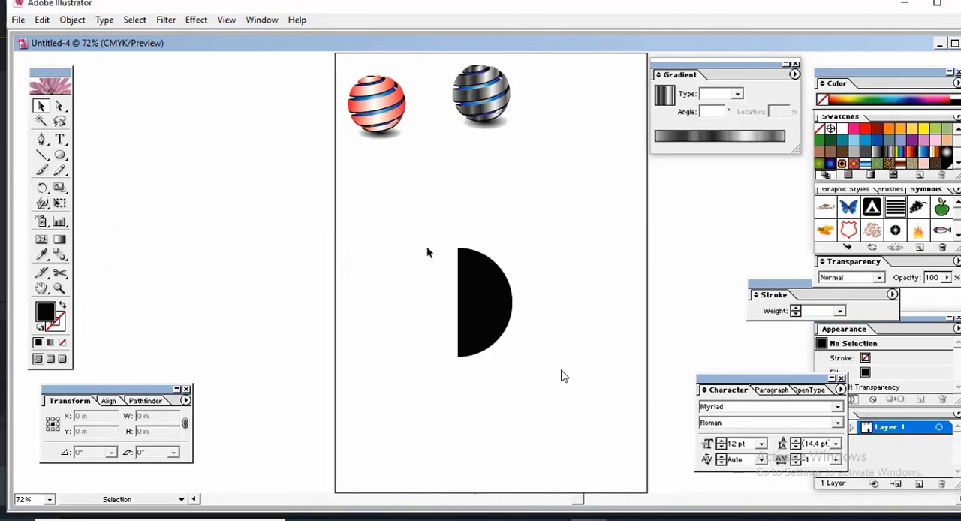
Step: Apply a 3D Revolve effect to the half circle and turn on its preview
left_click_drag(427, 248, 481, 345)
left_click(196, 20)
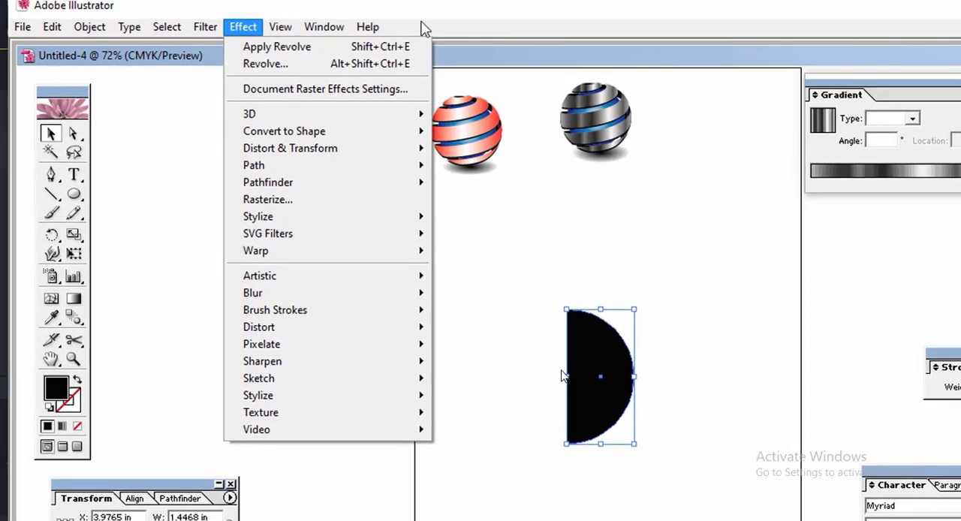
mouse_move(339, 117)
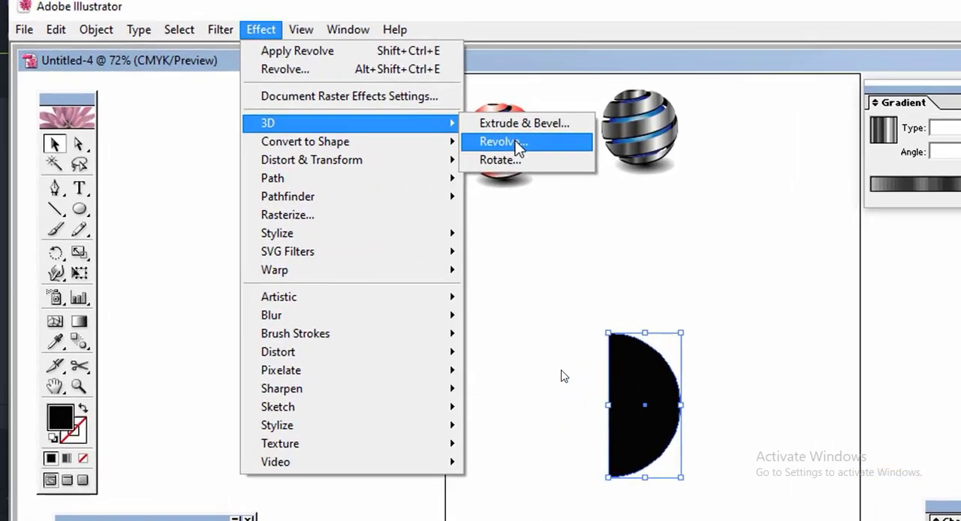
left_click(515, 143)
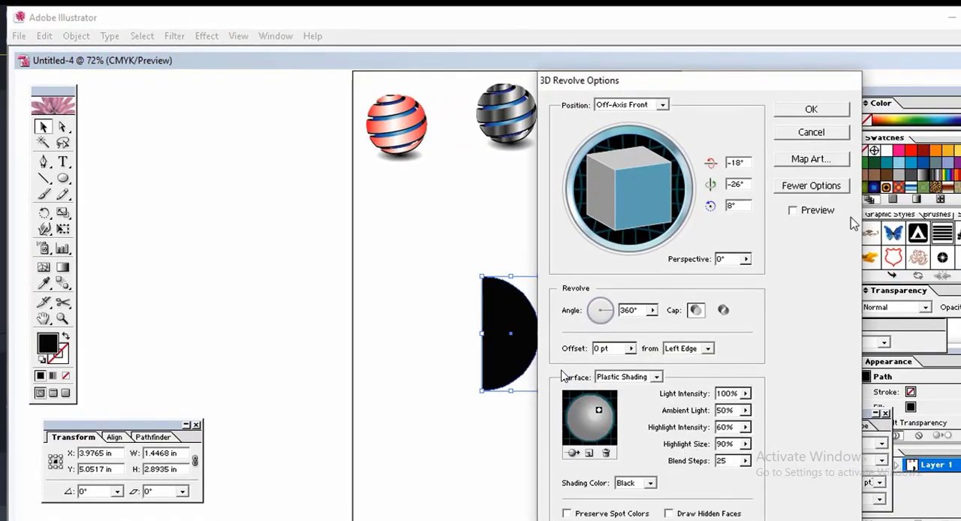
left_click(792, 211)
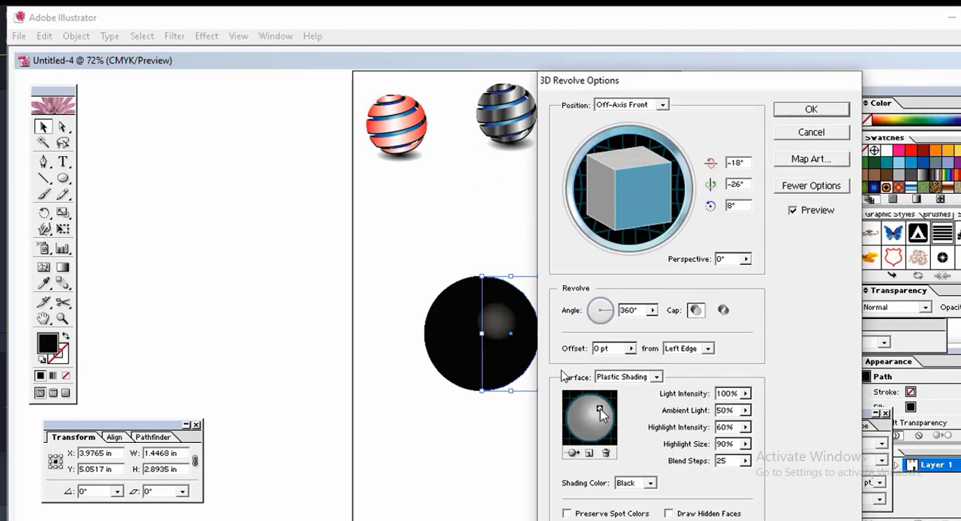
left_click_drag(599, 407, 597, 406)
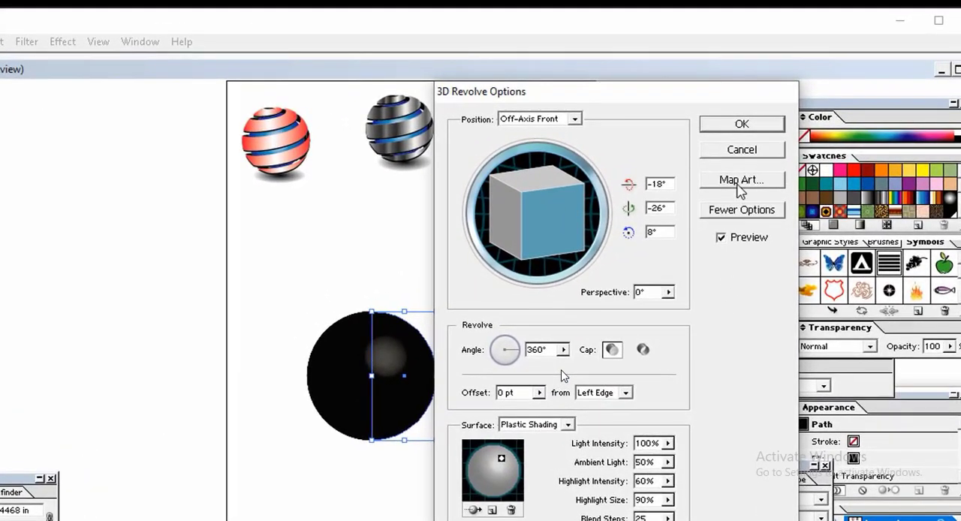
Step: Open the Map Art settings of the revolve and assign the striped New Symbol to the sphere's surface
left_click(738, 182)
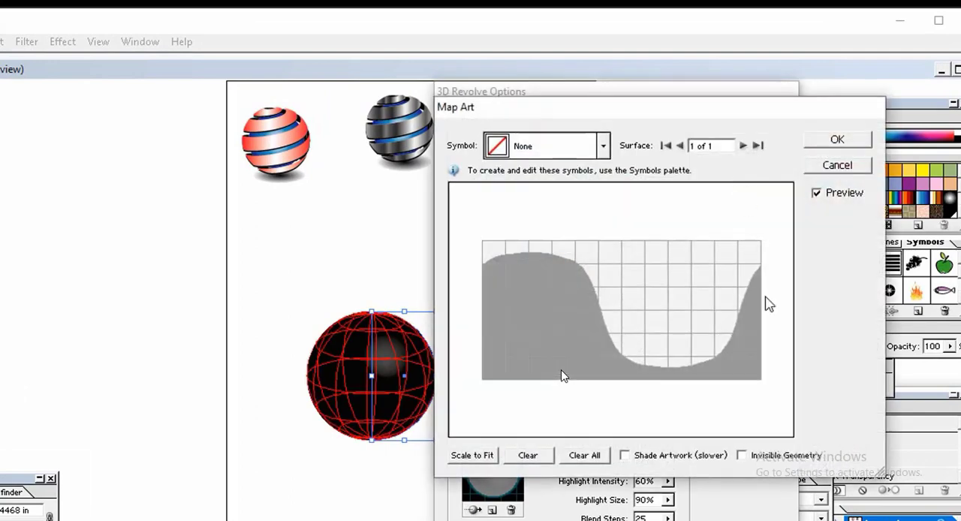
left_click(603, 145)
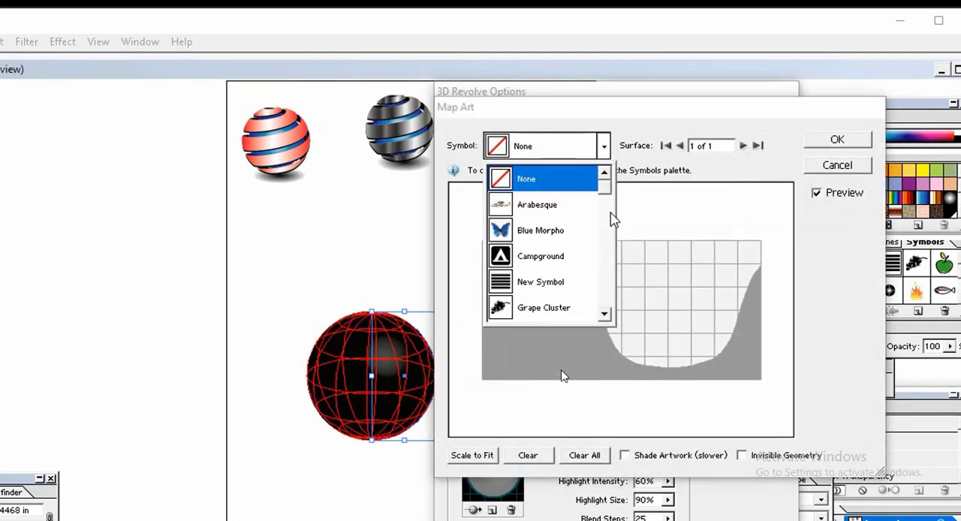
left_click(603, 314)
left_click(501, 257)
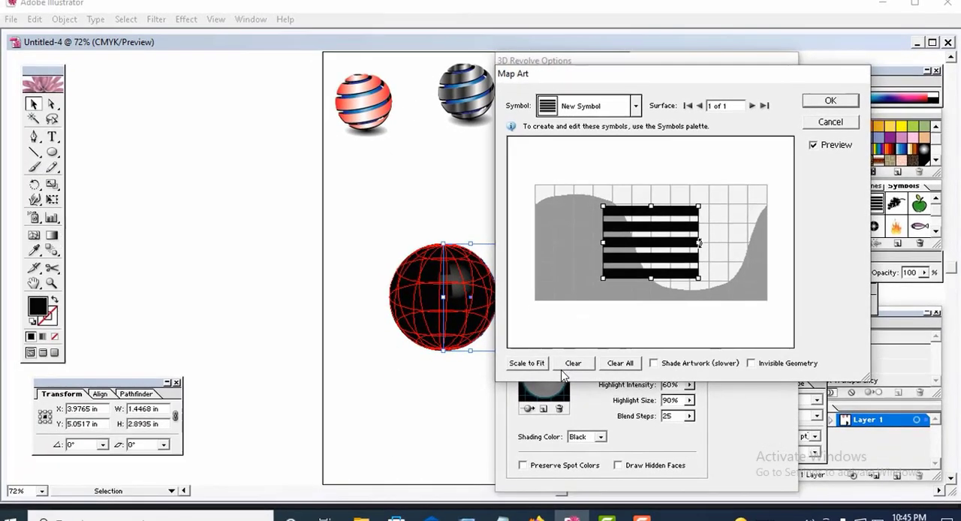
Step: Stretch the mapped stripes in width and height until they cover the whole surface grid
left_click_drag(699, 243, 781, 243)
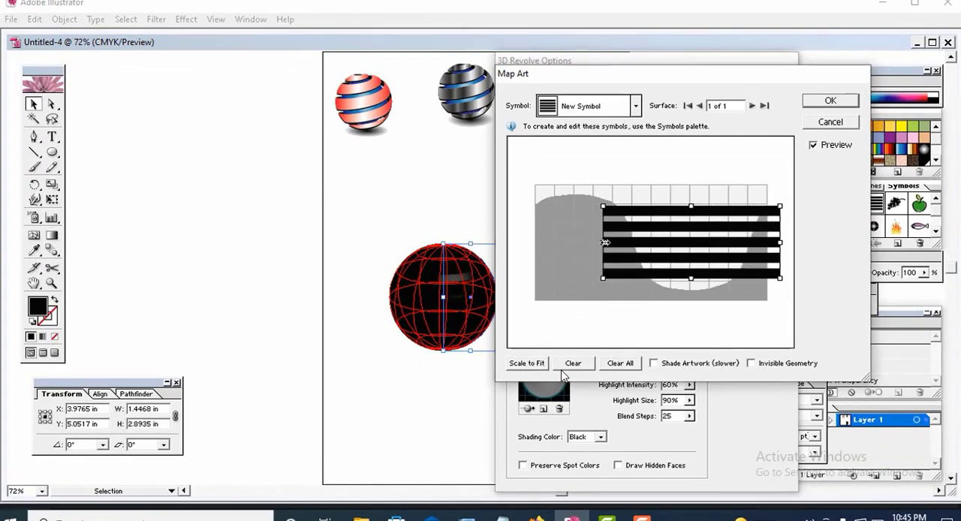
left_click_drag(605, 243, 537, 243)
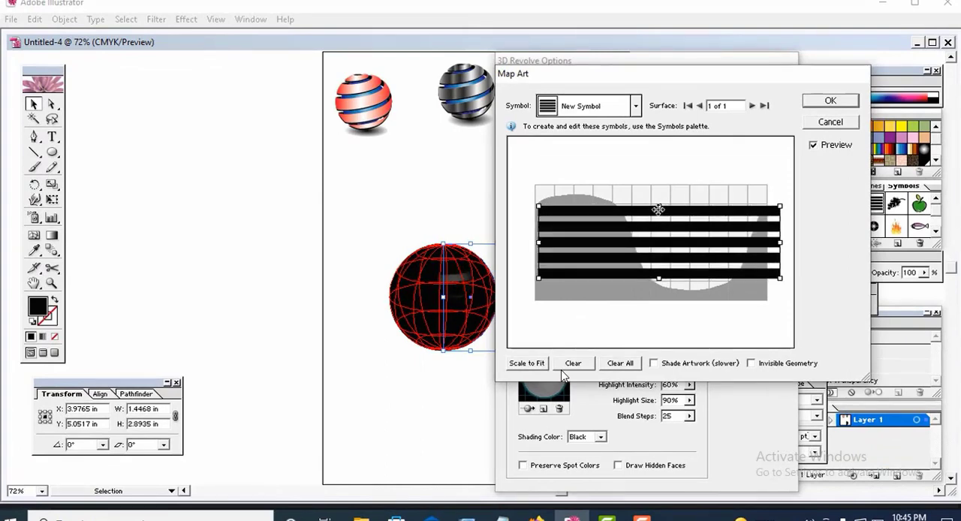
left_click_drag(659, 207, 658, 187)
left_click_drag(658, 282, 658, 301)
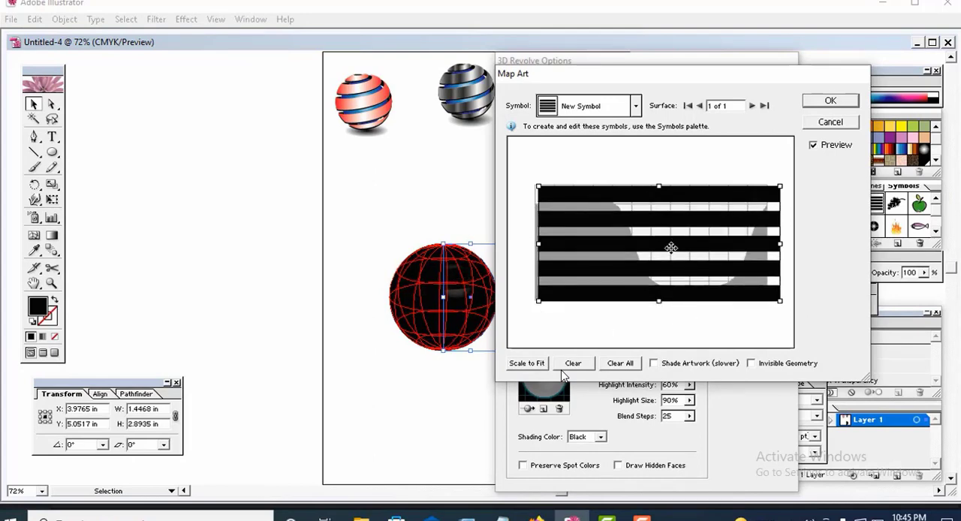
Step: Shift the mapped stripes slightly down, rotate them slightly counterclockwise and trim their height a little
left_click_drag(671, 249, 673, 255)
left_click_drag(784, 198, 775, 179)
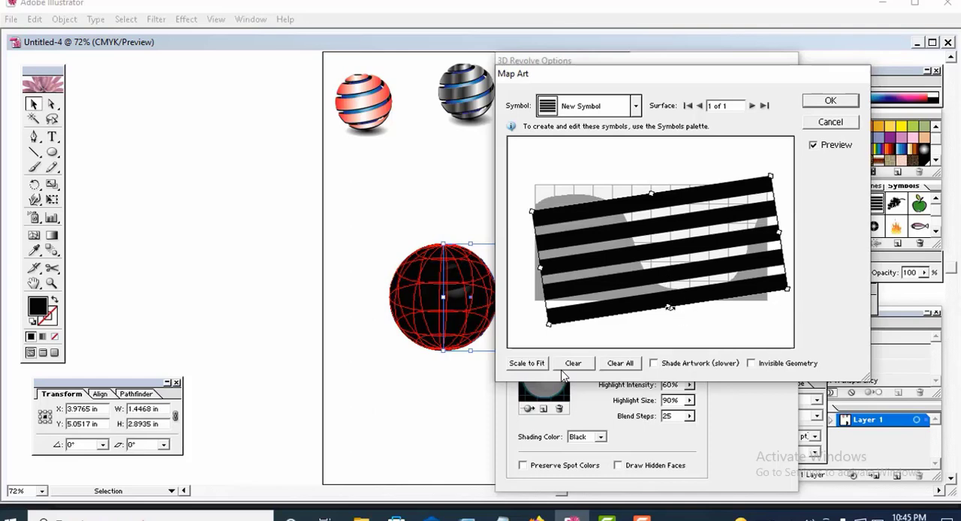
left_click_drag(668, 309, 667, 305)
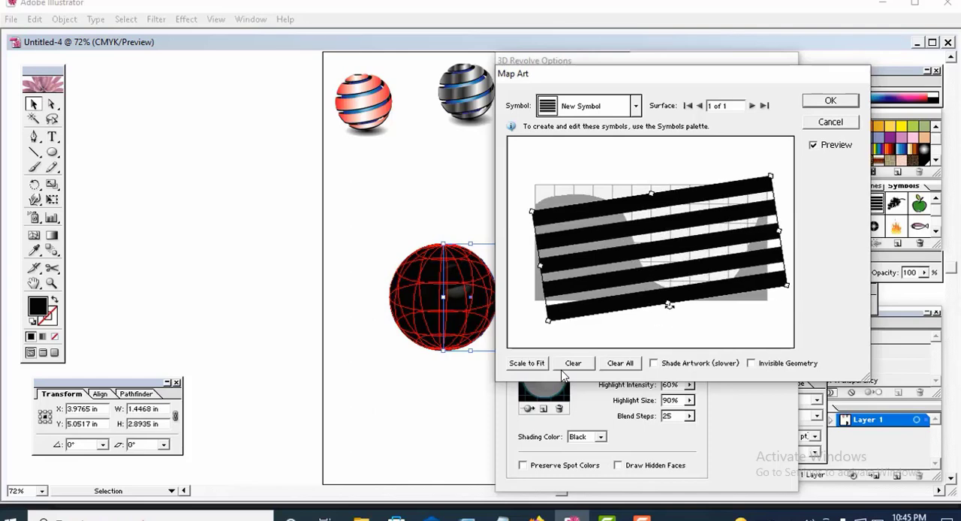
Step: Make the sphere geometry invisible, fine-tune the stripes' height and tilt, and accept the art mapping
left_click(753, 366)
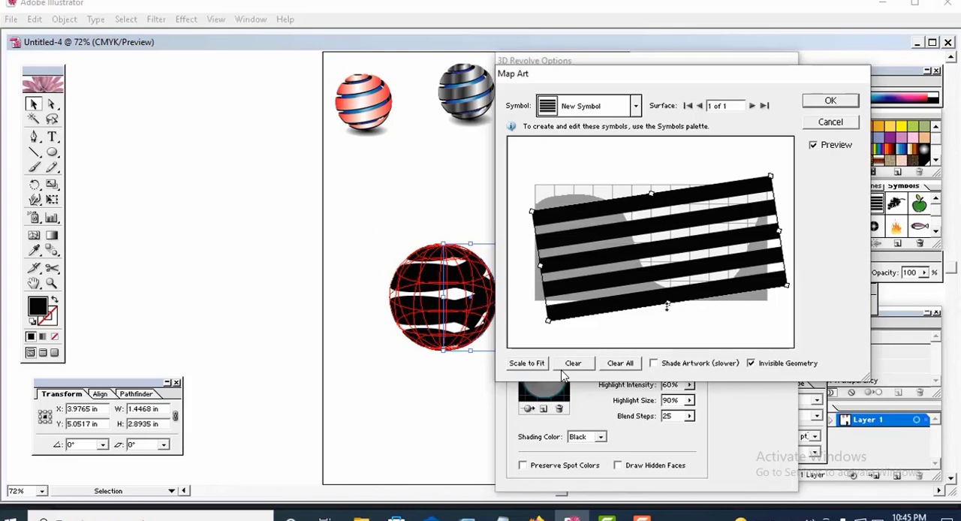
left_click_drag(667, 305, 663, 299)
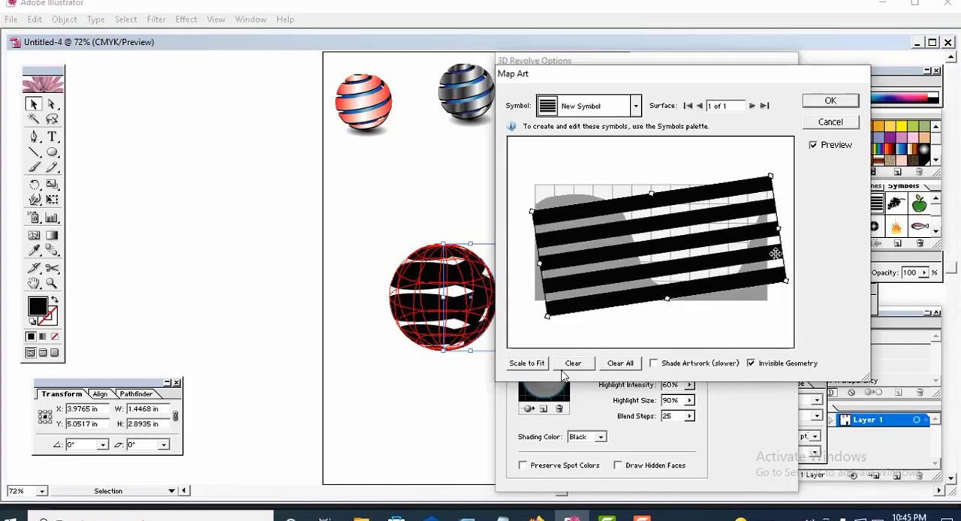
mouse_move(783, 231)
left_mouse_down()
mouse_move(778, 219)
mouse_move(783, 225)
left_mouse_up()
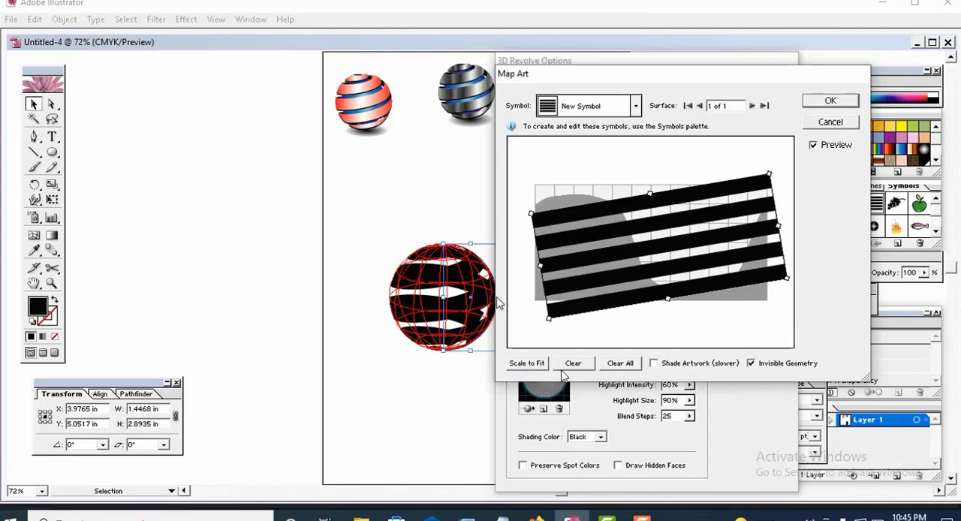
left_click(831, 101)
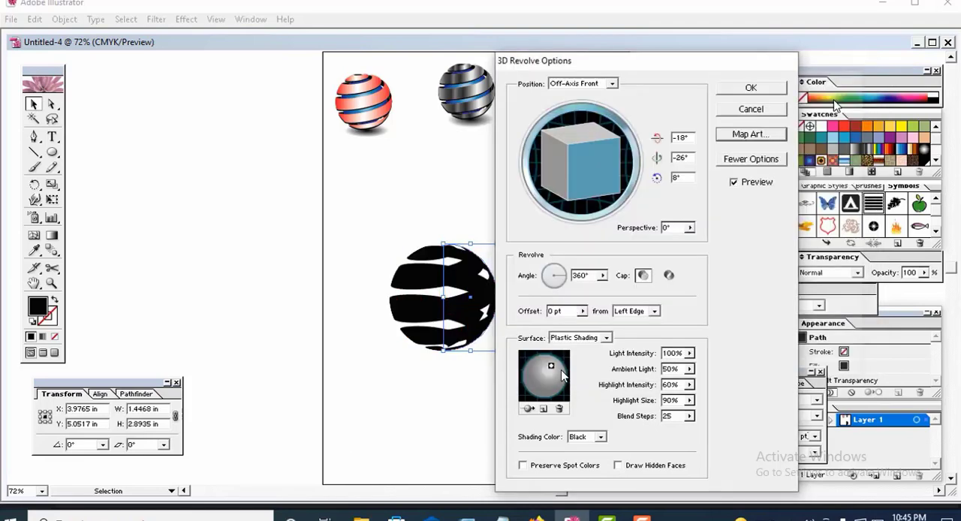
Step: Accept the 3D revolve settings and expand the appearance of the striped sphere
left_click(762, 95)
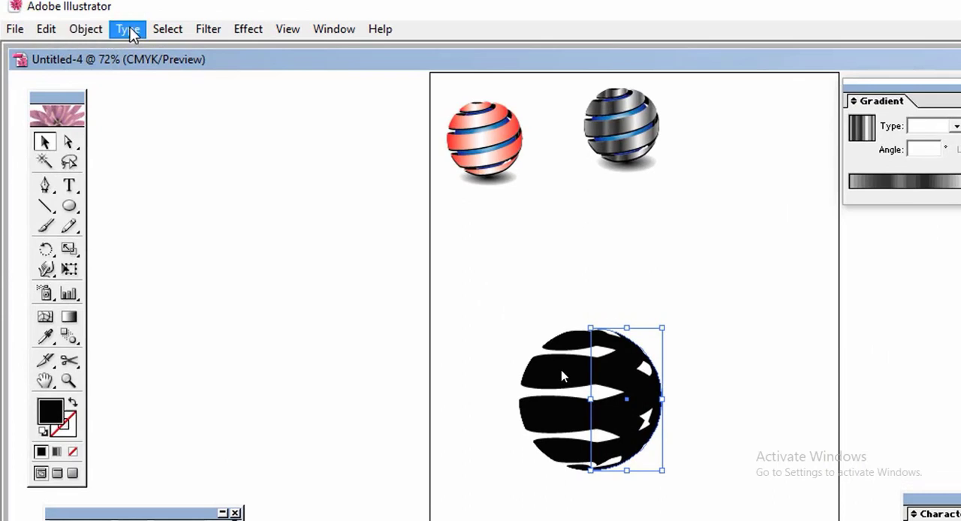
left_click(80, 26)
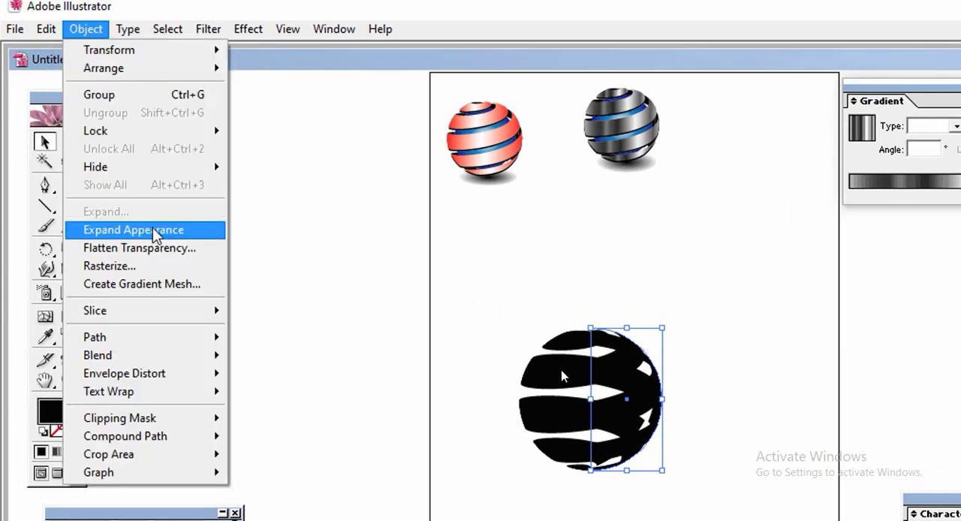
left_click(153, 229)
Step: Ungroup the expanded sphere artwork repeatedly and release its clipping mask
right_click(605, 396)
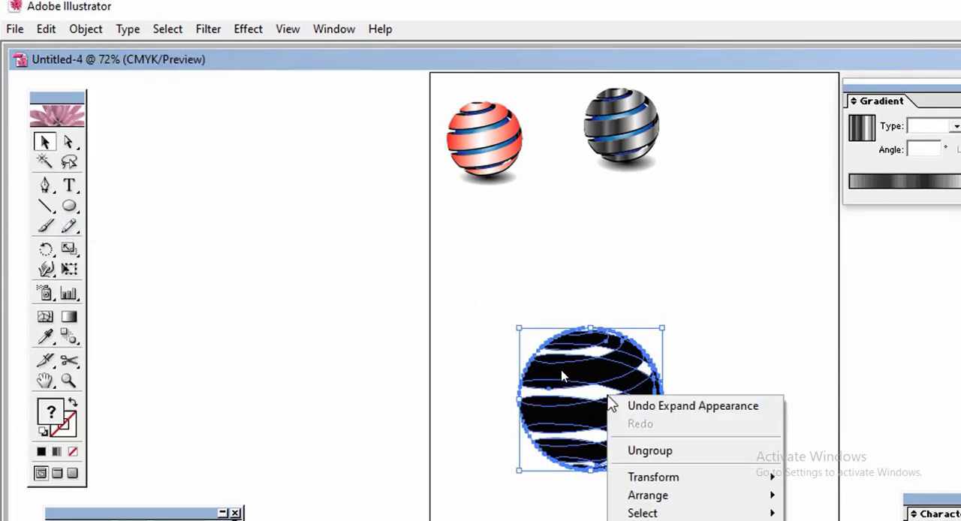
left_click(650, 450)
right_click(633, 411)
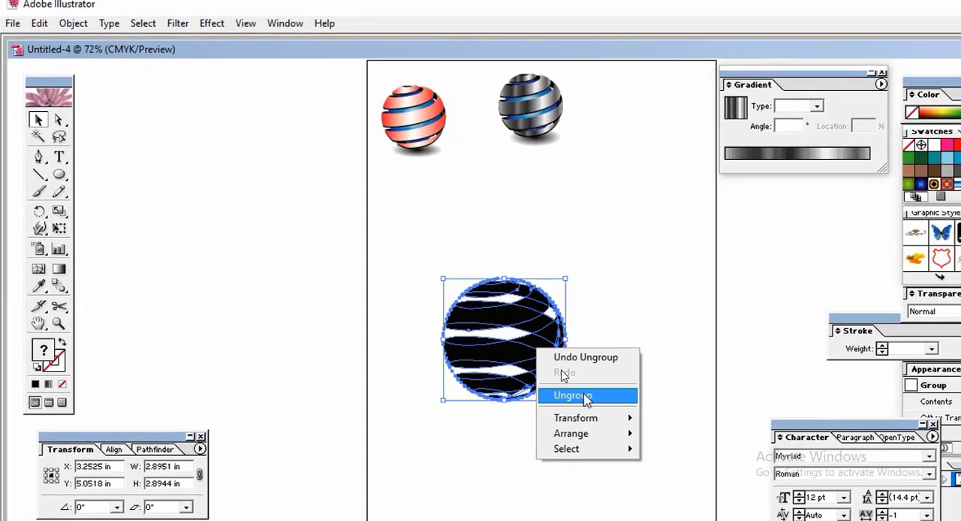
left_click(660, 461)
right_click(530, 347)
left_click(564, 392)
right_click(537, 348)
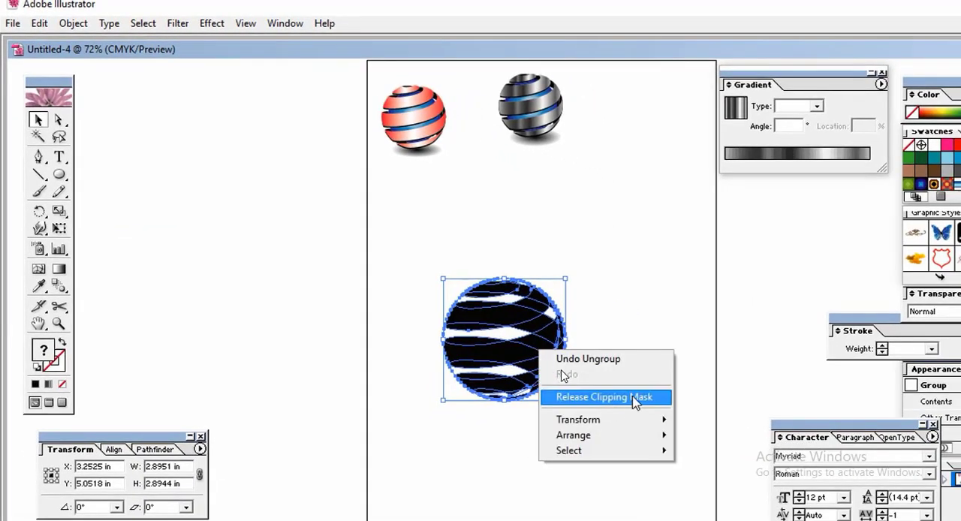
left_click(632, 398)
Step: Select the sphere's front ribbon group, try moving it away from the back ribbons, and undo the move
left_click(615, 387)
left_click(532, 352)
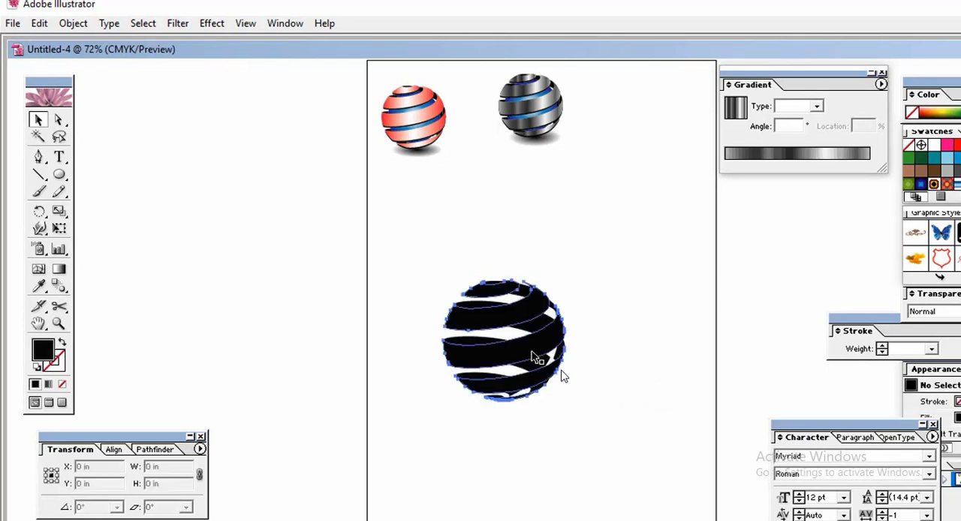
left_click_drag(532, 356, 626, 370)
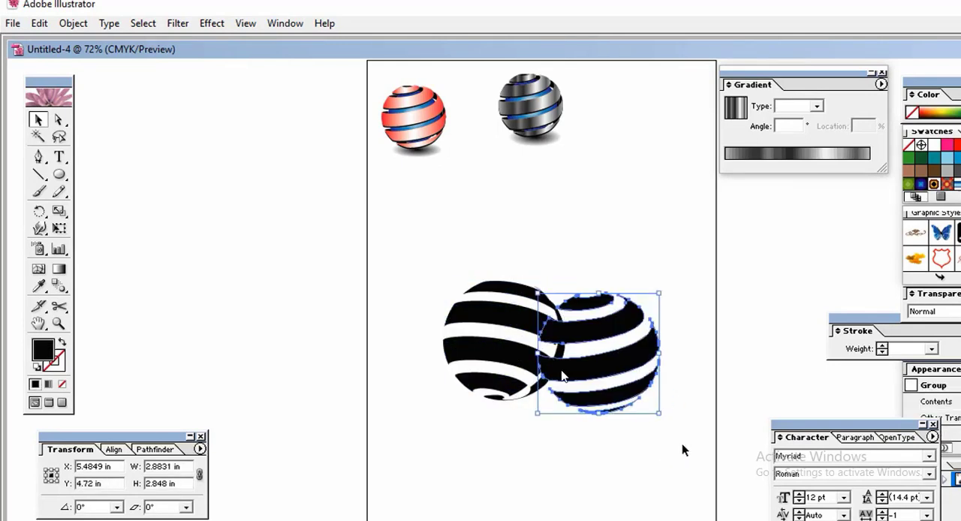
key("ctrl+z")
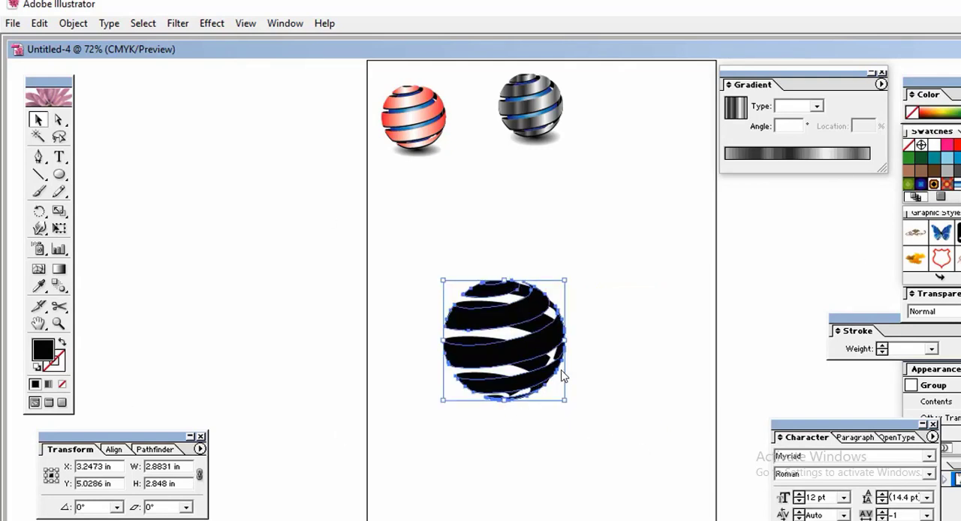
Step: Fill the front ribbons with the white-to-black gradient, trying the radial type before returning to linear
key("period")
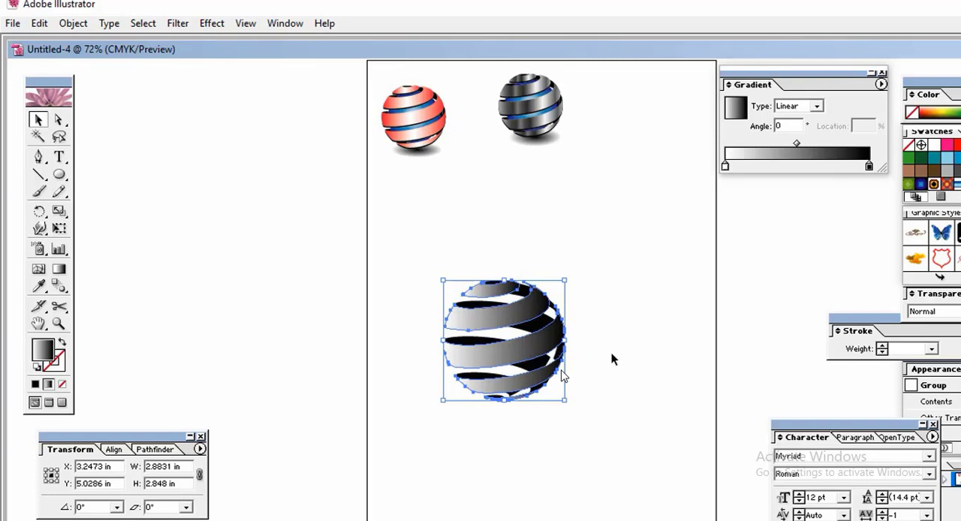
left_click(817, 106)
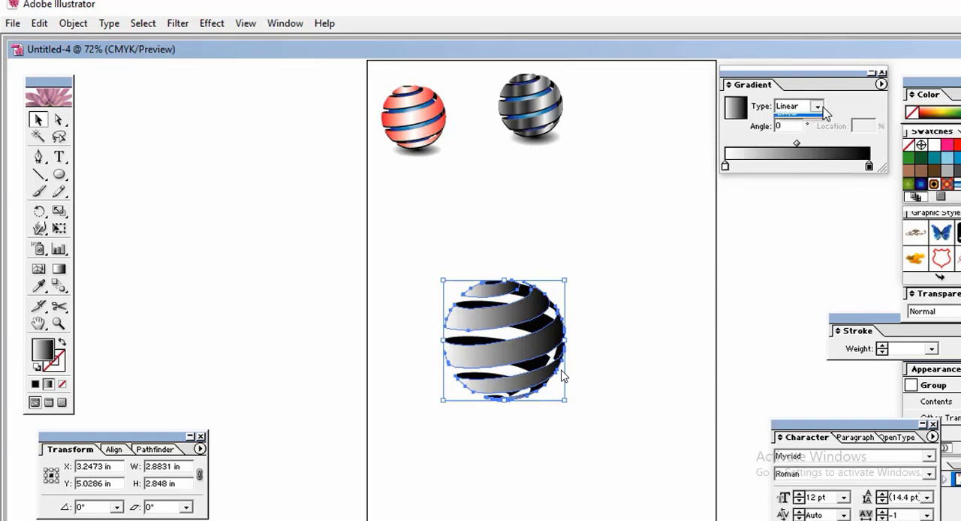
left_click(817, 122)
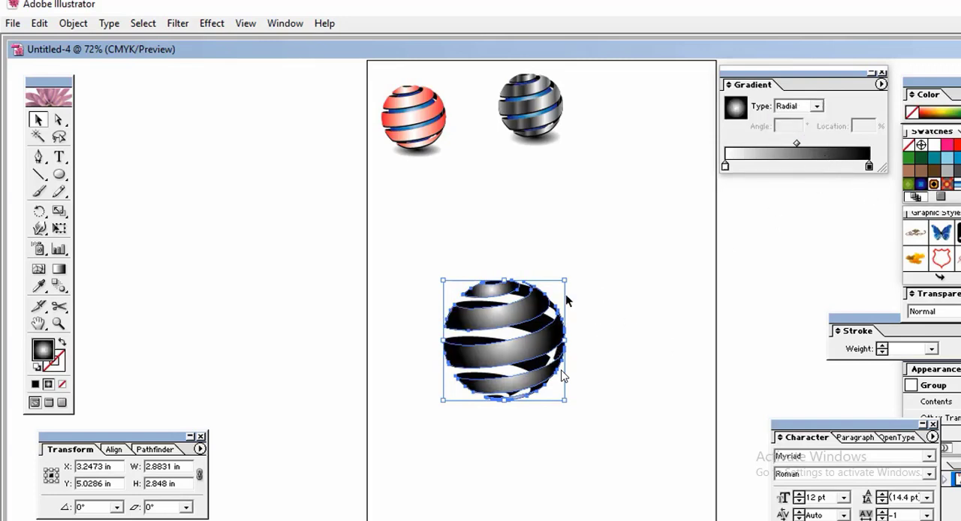
left_click(817, 106)
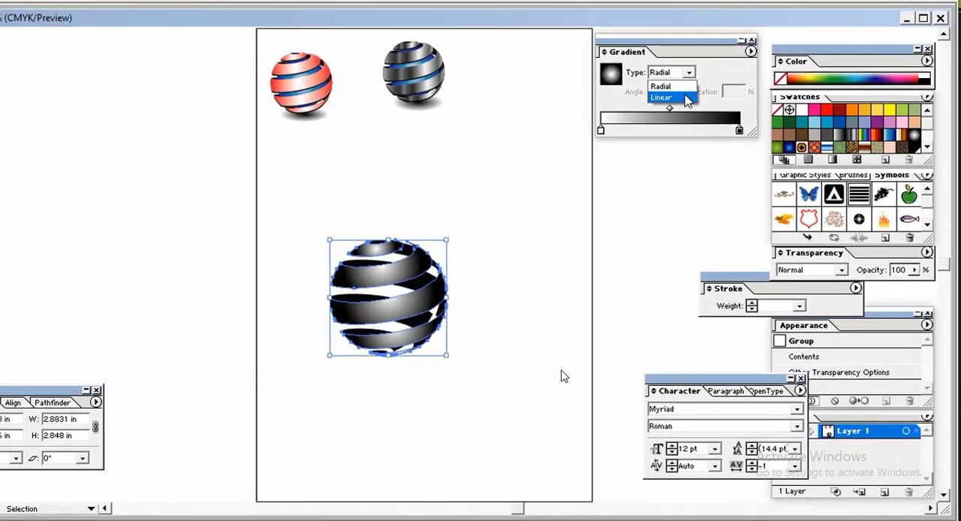
left_click(688, 100)
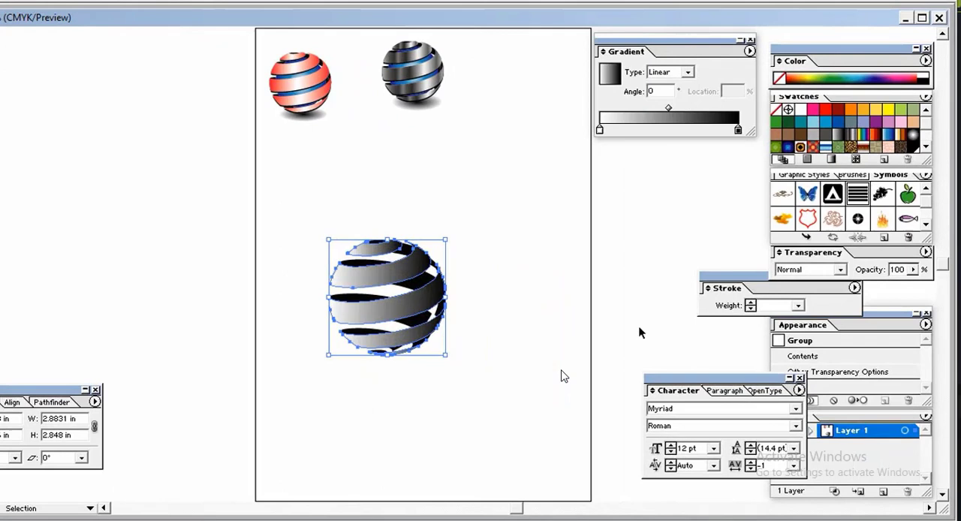
Step: Apply the multi-stop grey metallic gradient swatch to the front ribbons and shift its stops, including ones to 23.03%, 48.31% and 78.65%
left_click(853, 138)
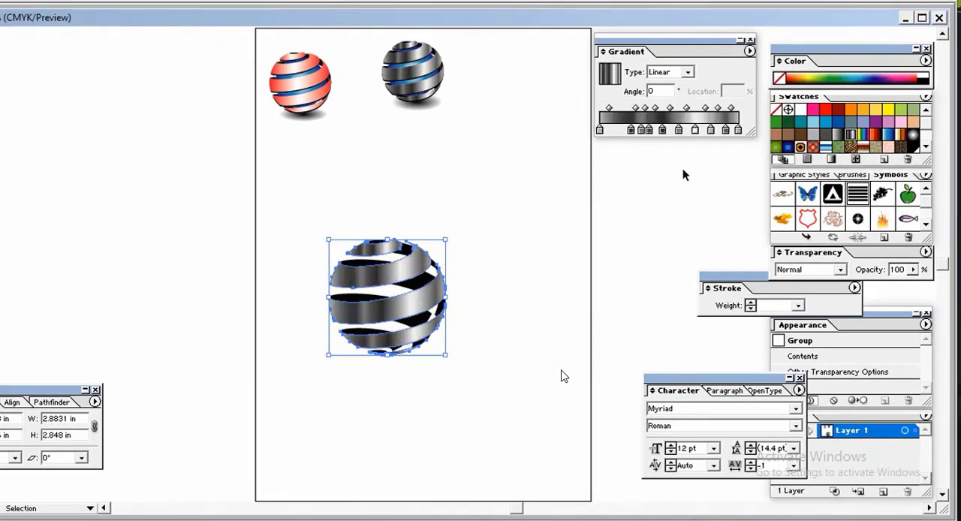
left_click(630, 131)
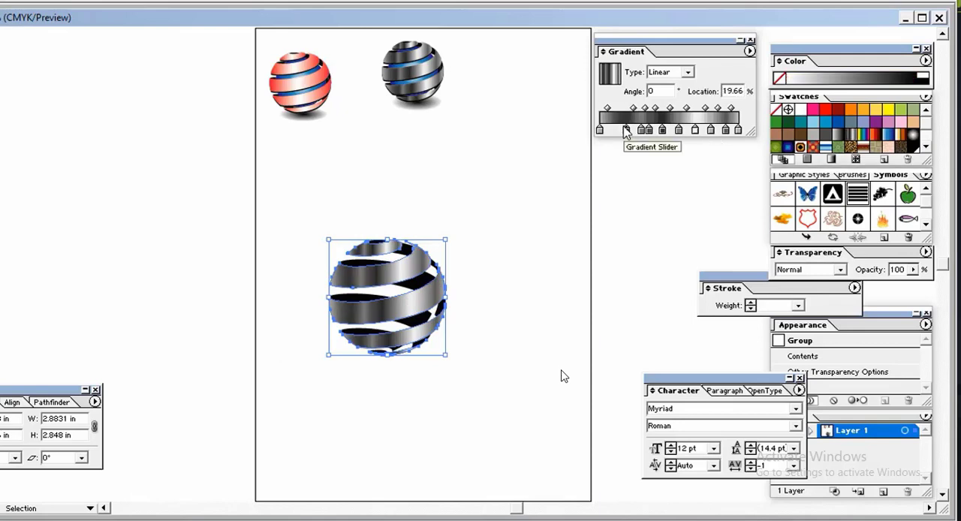
mouse_move(626, 131)
left_mouse_down()
mouse_move(642, 137)
mouse_move(634, 139)
left_mouse_up()
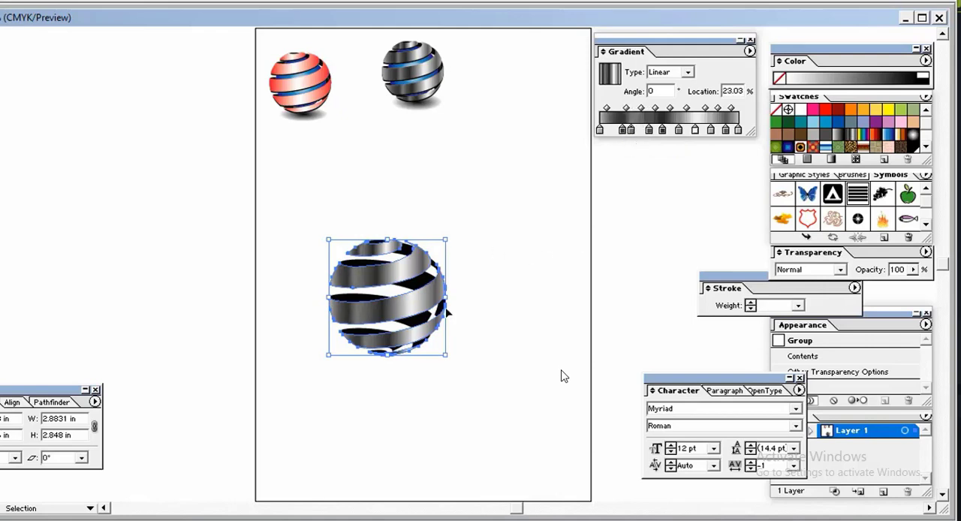
left_click(663, 131)
left_click_drag(663, 132, 668, 133)
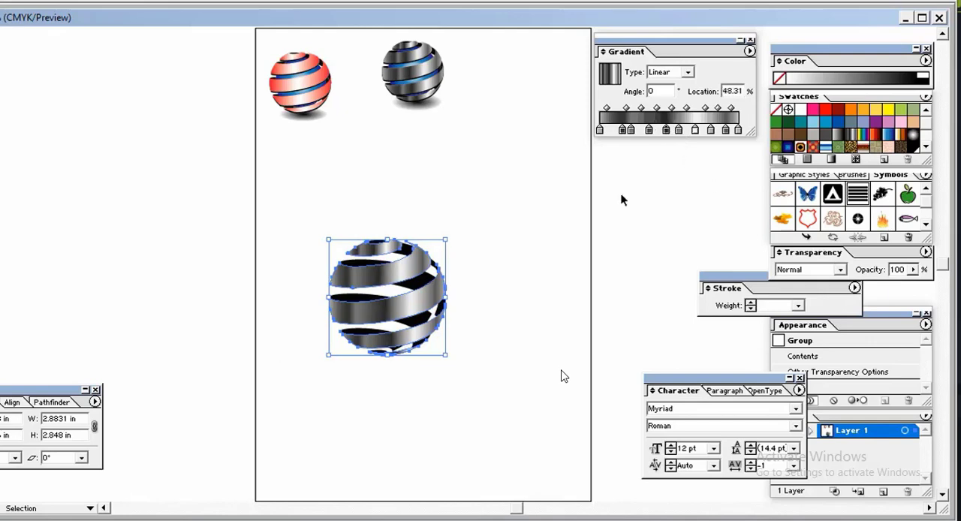
left_click(711, 131)
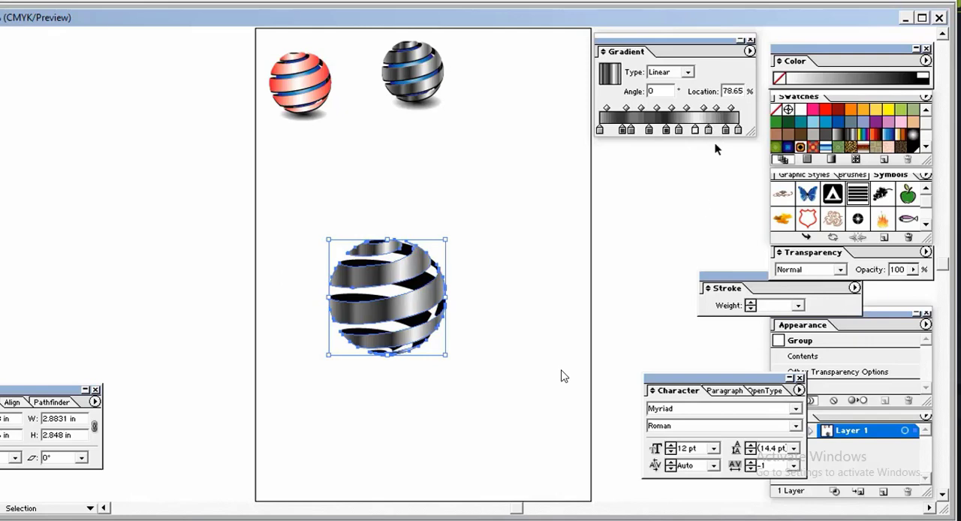
Step: Select the entire ribbon sphere and place a duplicate of it above and to the right of the original
left_click(476, 319)
left_click(396, 270)
left_click(511, 279)
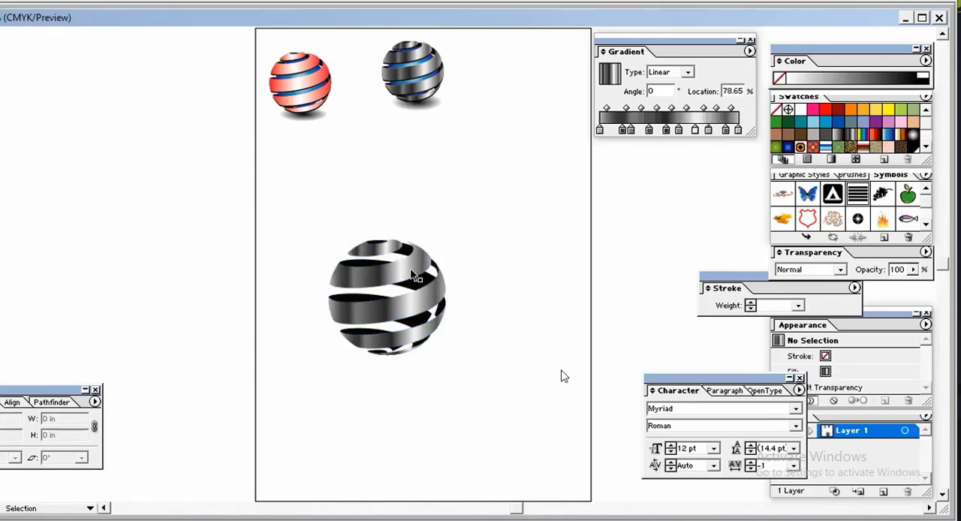
left_click(411, 276)
left_click(491, 290)
left_click_drag(330, 231, 445, 353)
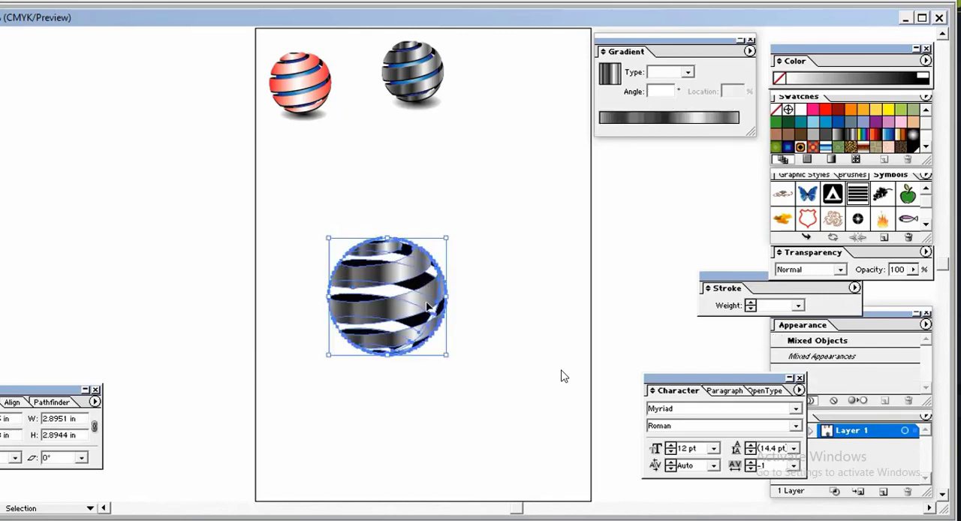
left_click_drag(428, 307, 557, 233)
left_click(471, 357)
Step: Move the original ribbon sphere a short distance to the left, away from the duplicate
left_click_drag(308, 226, 416, 362)
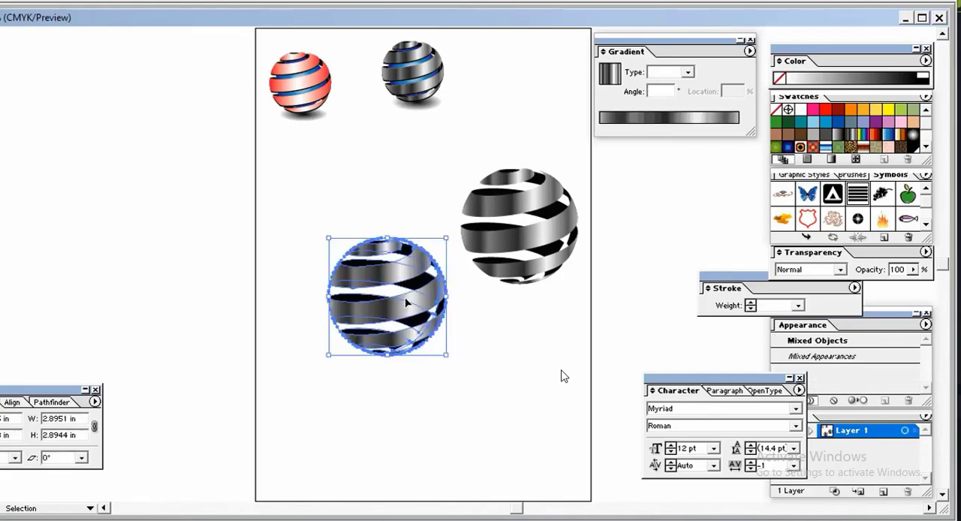
left_click_drag(406, 300, 350, 303)
left_click(397, 369)
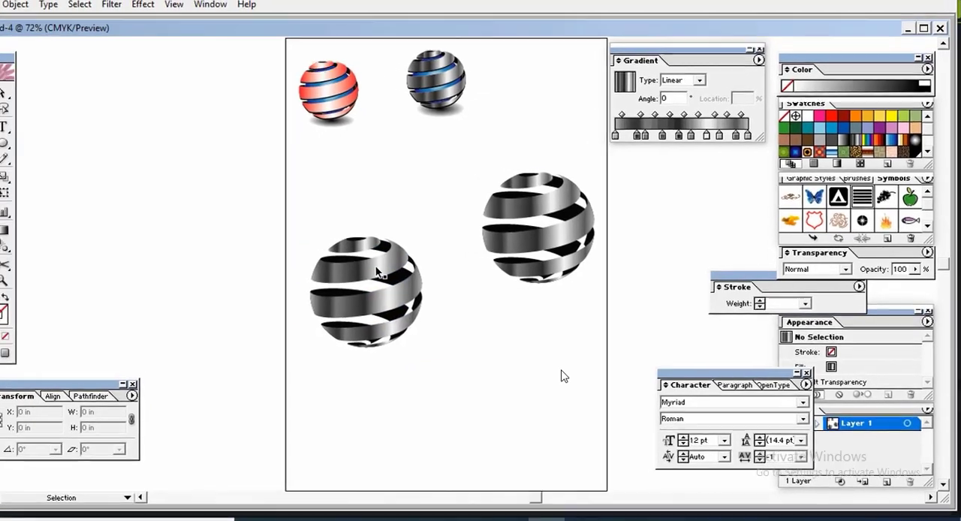
Step: Copy the front ribbon group of the original sphere and paste it in back
left_click(400, 291)
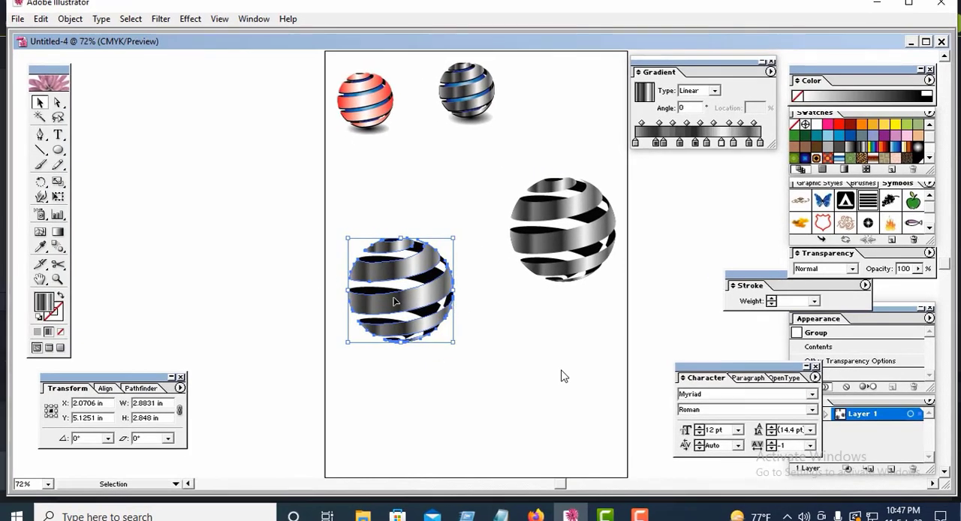
left_click(75, 20)
left_click(99, 21)
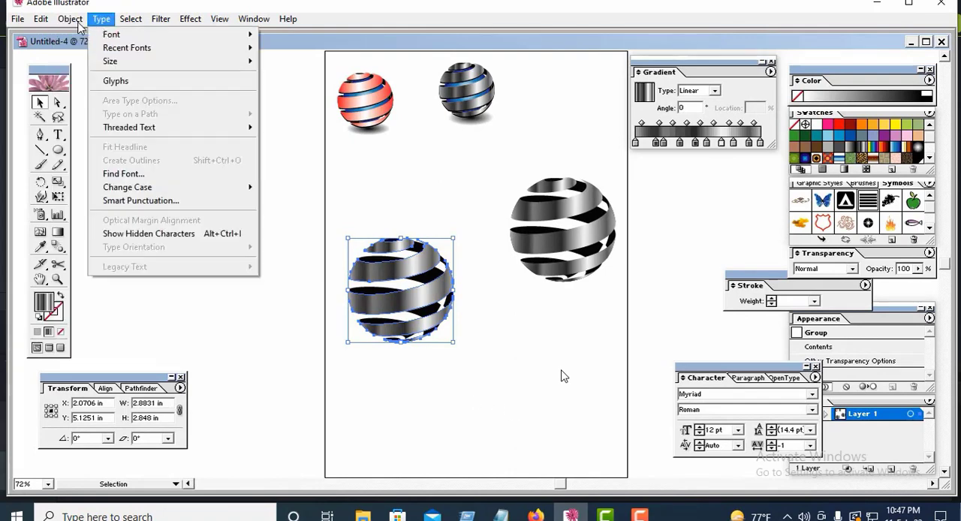
mouse_move(67, 25)
mouse_move(131, 25)
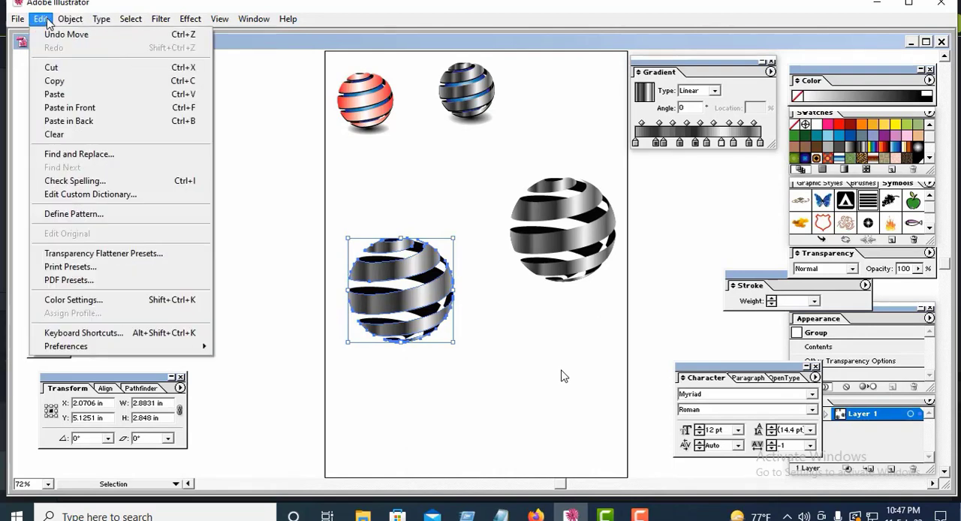
left_click(54, 81)
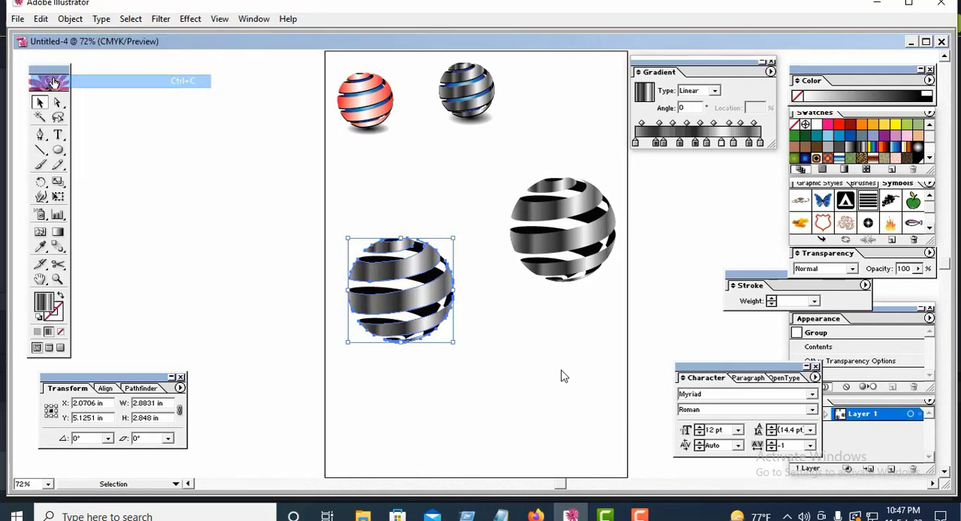
left_click(41, 20)
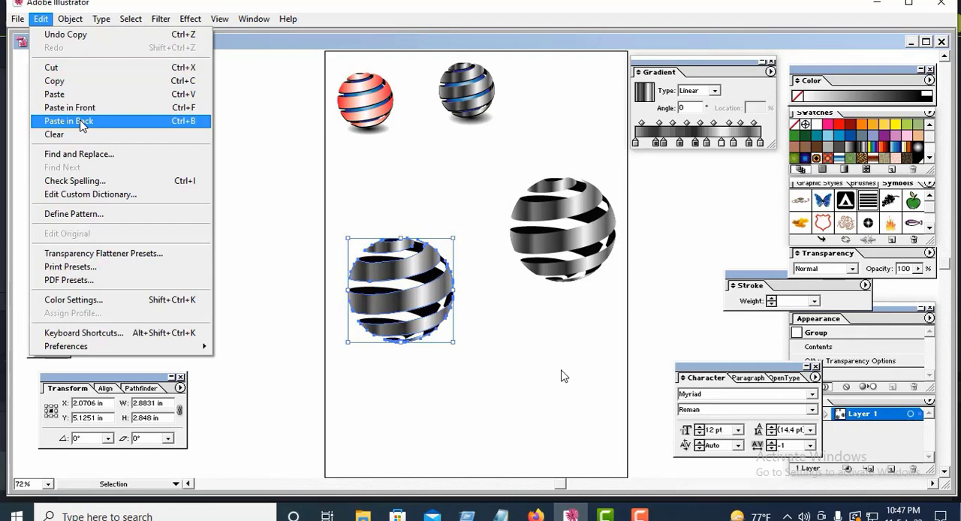
left_click(81, 124)
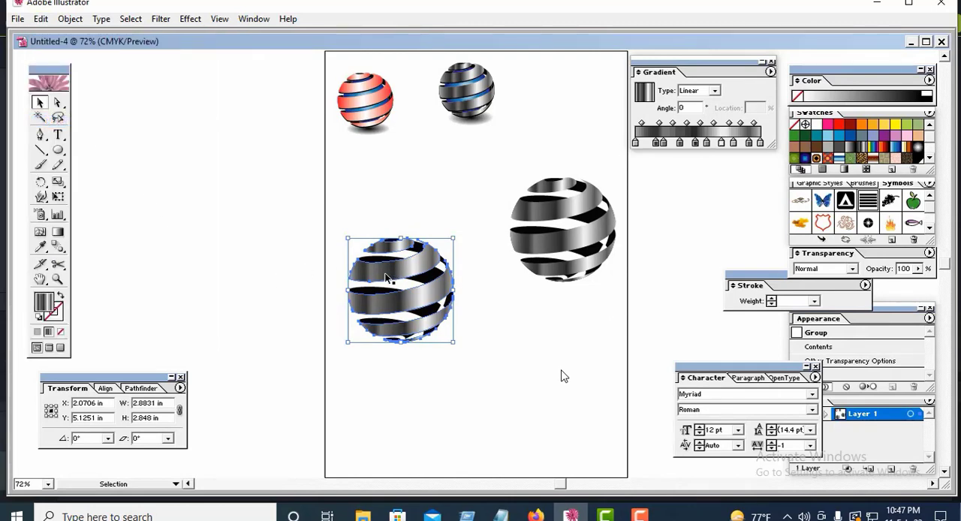
Step: Fill the ribbon copy pasted in back with the near-black colour 0A0000
double_click(44, 302)
left_click_drag(340, 336, 490, 343)
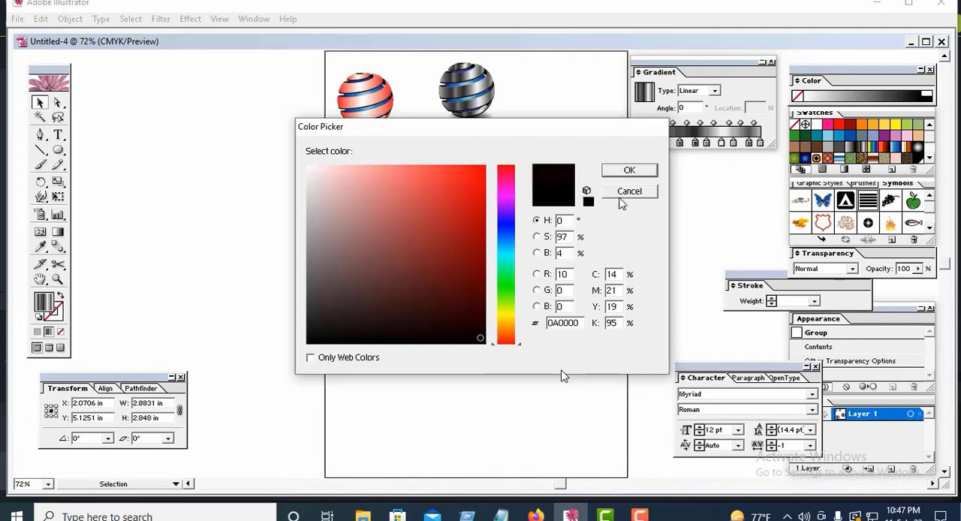
left_click(629, 171)
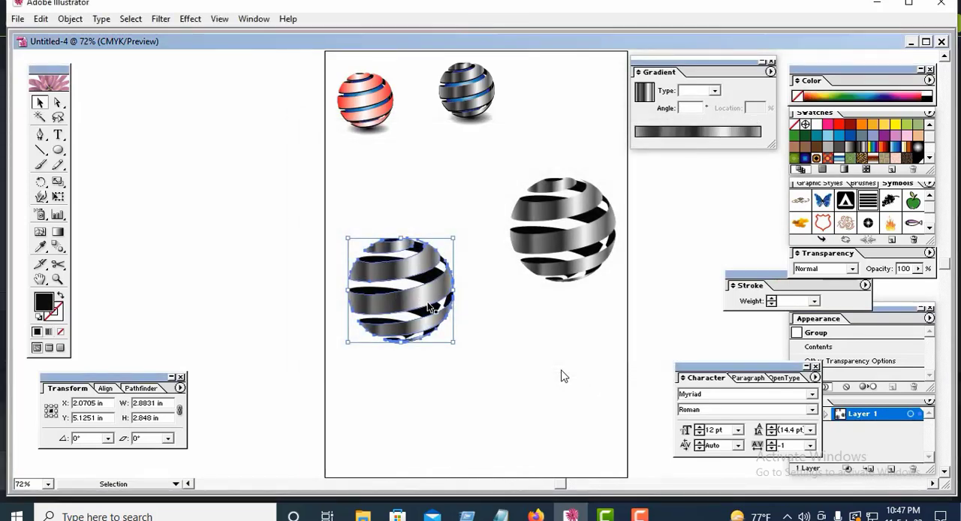
Step: Nudge the near-black ribbon copy down to Y 5.0695 in so it forms a dark lower edge, and deselect it
key("Down")
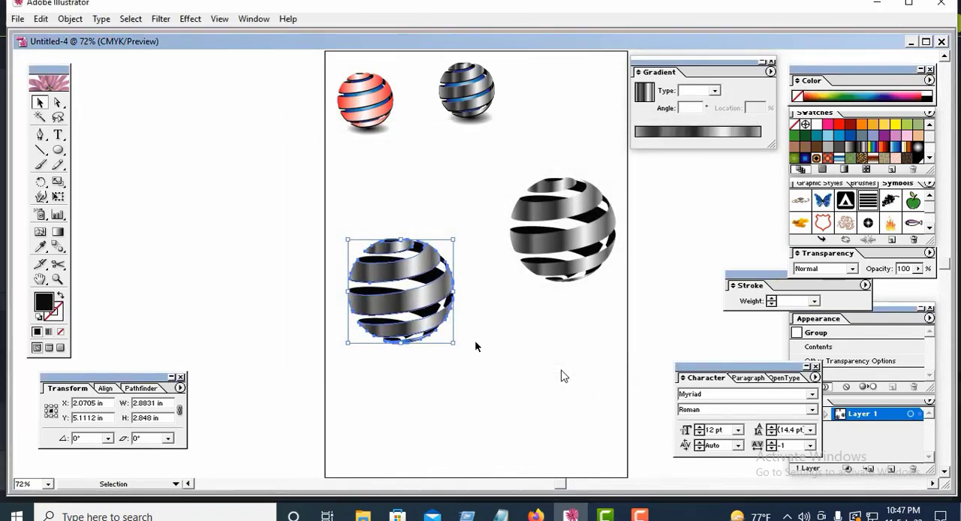
key("Down")
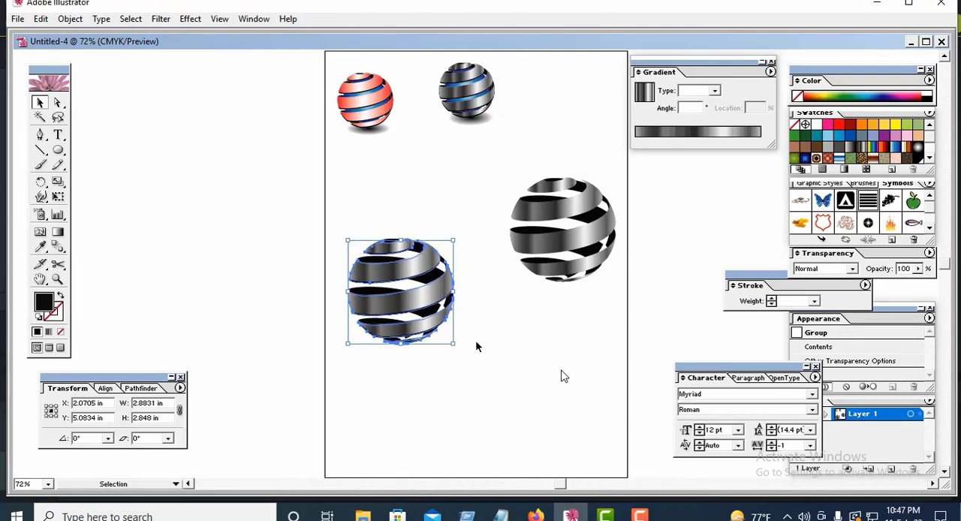
key("Down")
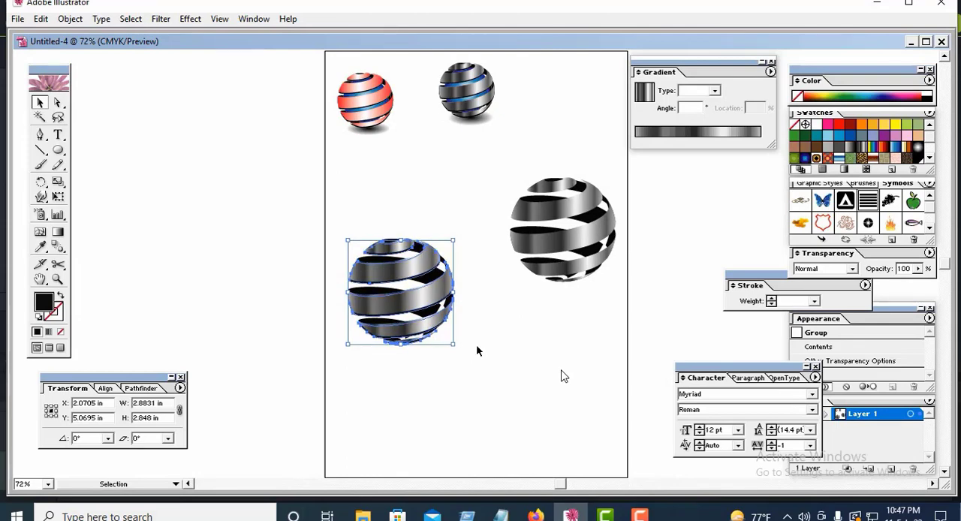
left_click(476, 343)
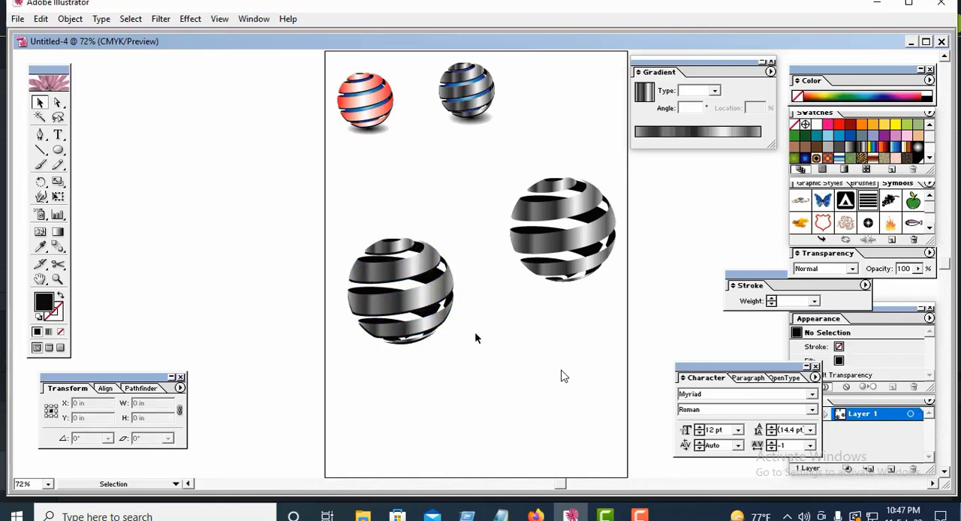
Step: Examine the dark lower edges of the edited sphere's ribbons at 150% magnification
key("z")
left_click(480, 331)
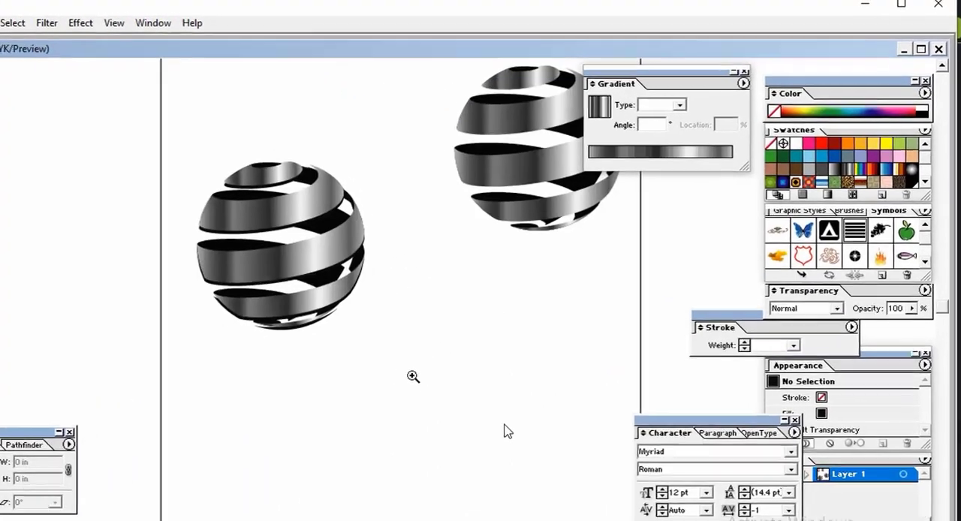
left_click(410, 374)
key("space")
left_click_drag(271, 297, 347, 438)
key("v")
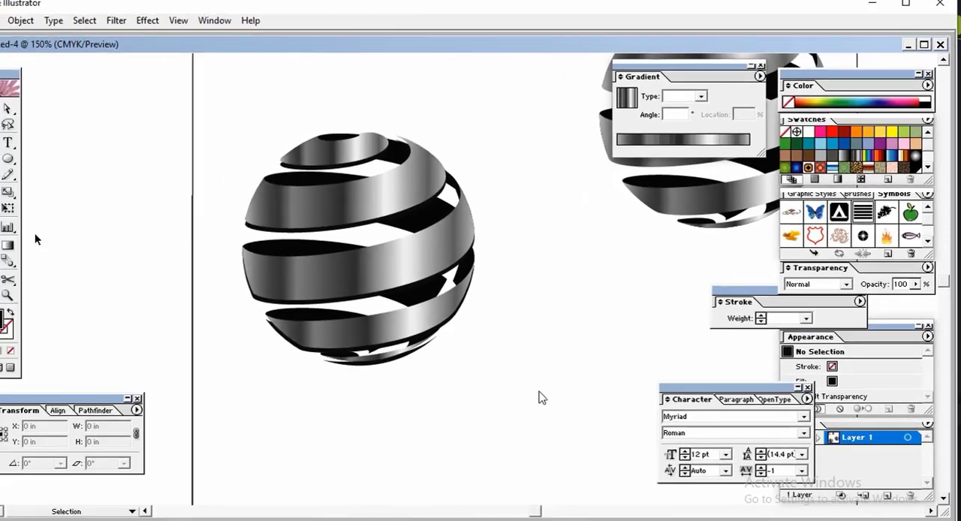
Step: Draw a black circle, enlarge it to about 2.28 in across and place it centrally over the edited ribbon sphere
key("l")
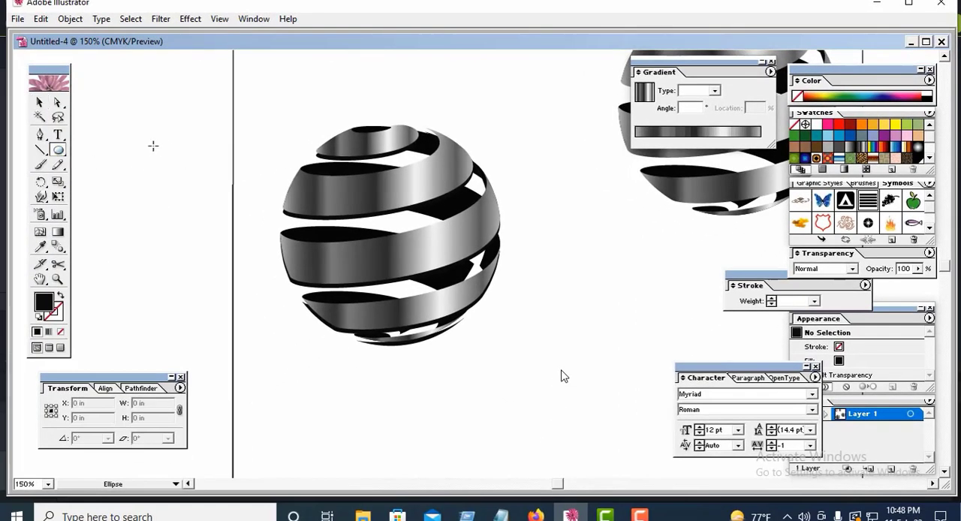
left_click_drag(153, 146, 199, 213)
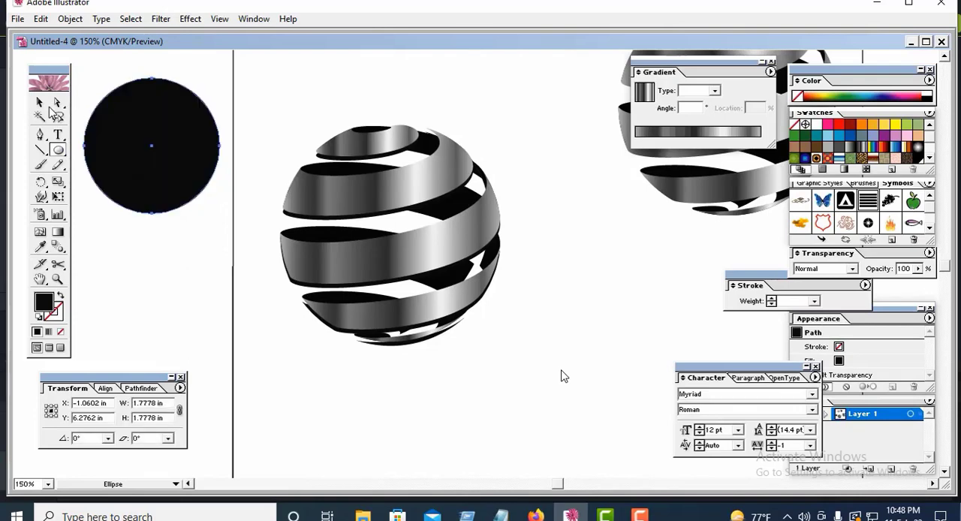
left_click(40, 102)
left_click_drag(143, 162, 379, 245)
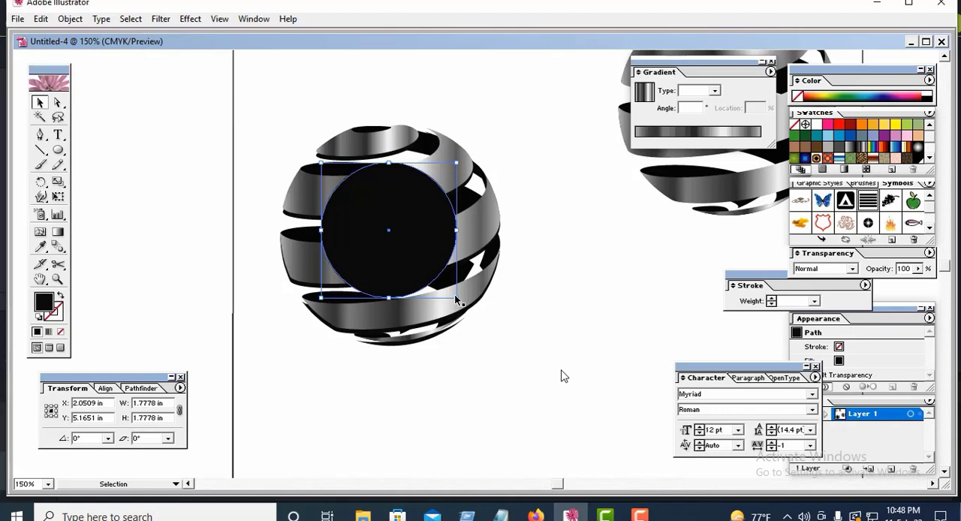
left_click_drag(456, 296, 475, 317)
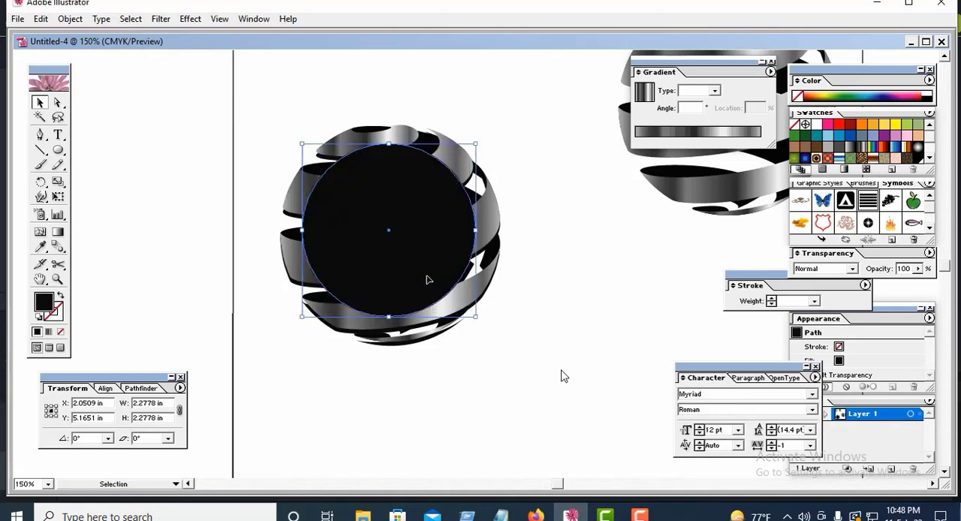
left_click_drag(426, 279, 448, 308)
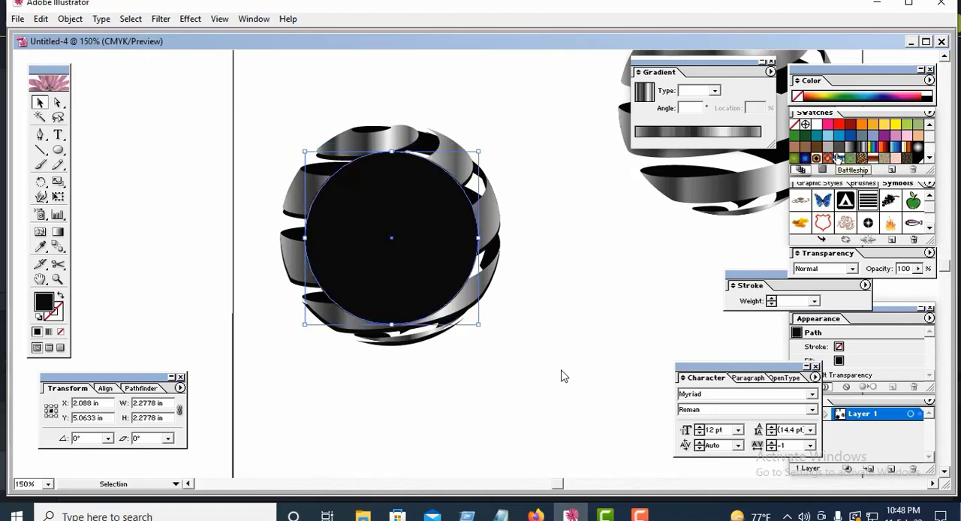
Step: Try the Vega Blue gradient, the green radial gradient and the Bright Blue swatch as the circle's fill
left_click(805, 159)
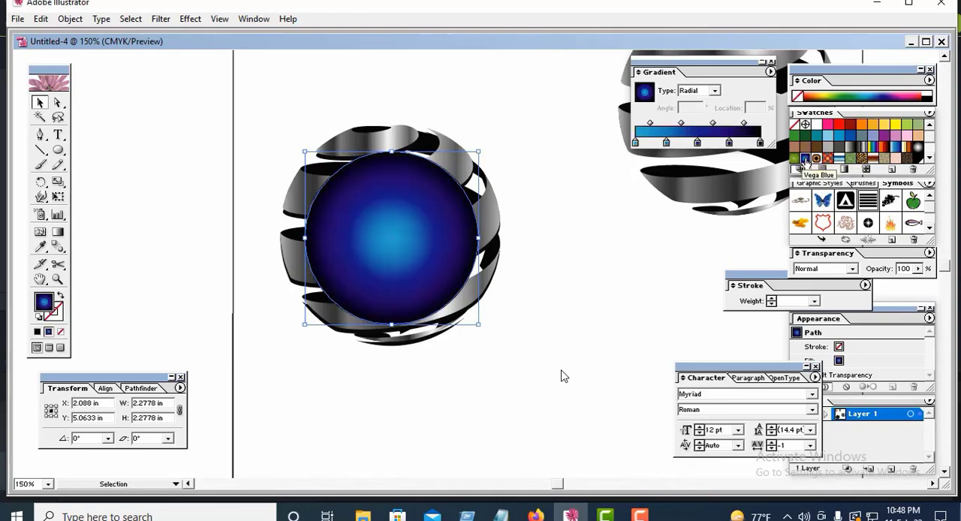
left_click(795, 159)
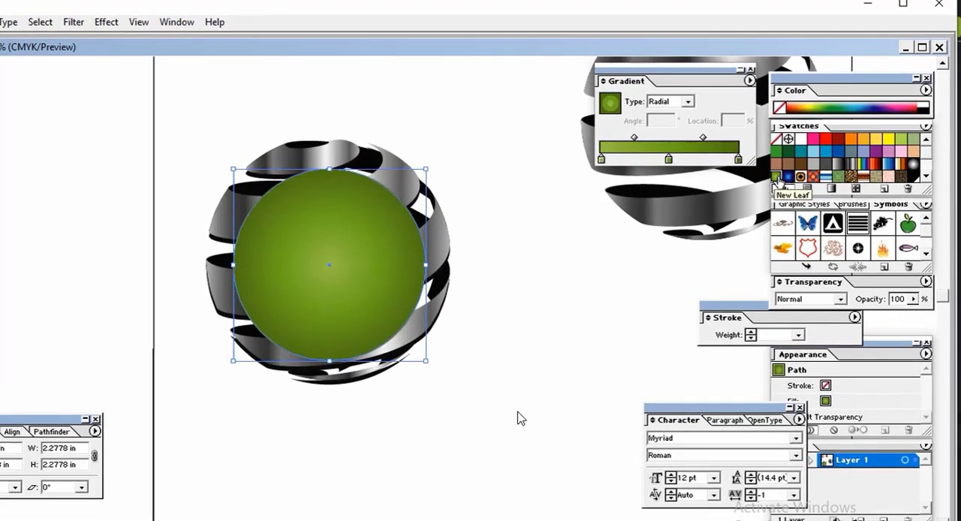
left_click(829, 154)
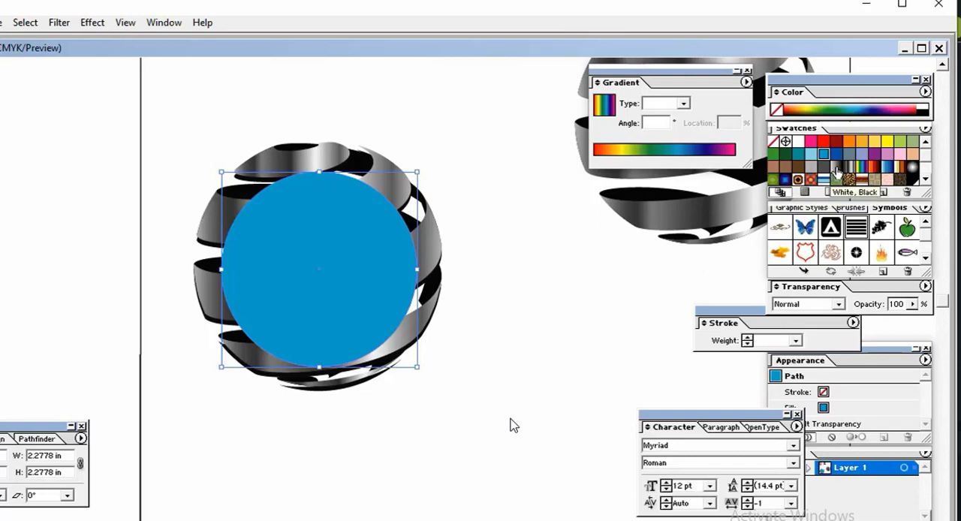
Step: Fill the circle with the white-to-blue gradient as radial, widen its light centre and move the middle blue stop to about 60.67%
left_click(887, 167)
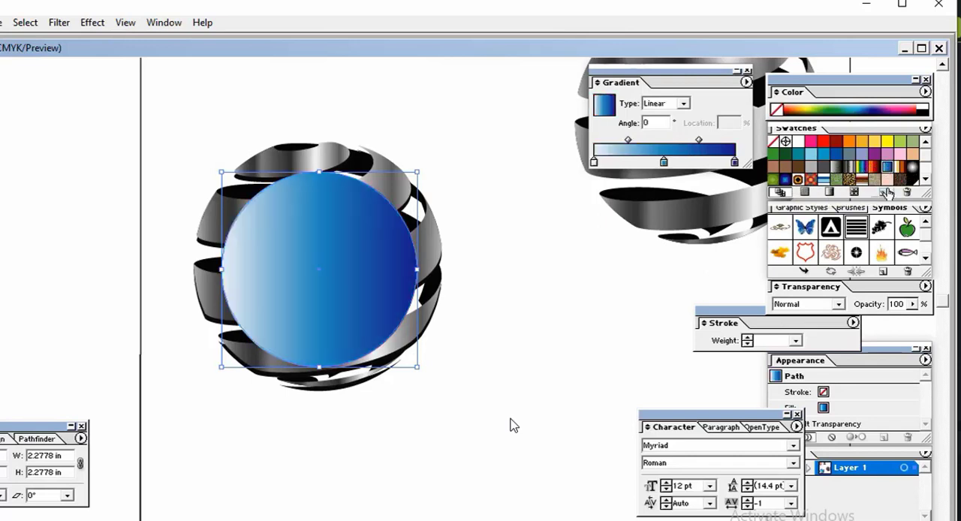
left_click(684, 104)
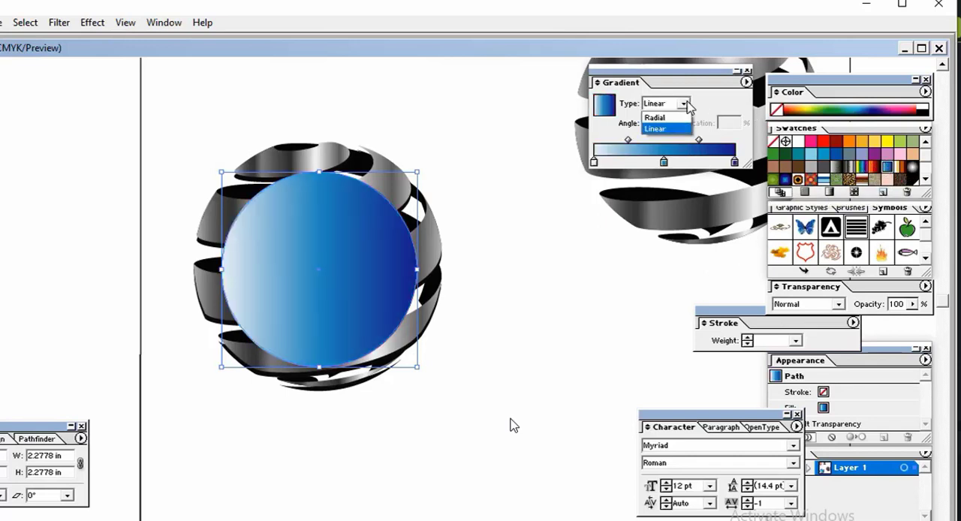
left_click(654, 118)
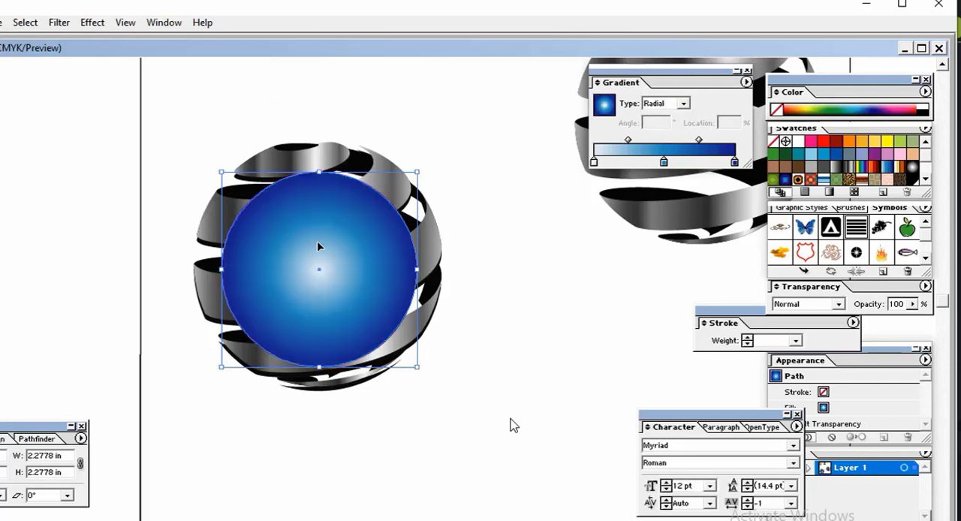
left_click_drag(699, 141, 707, 141)
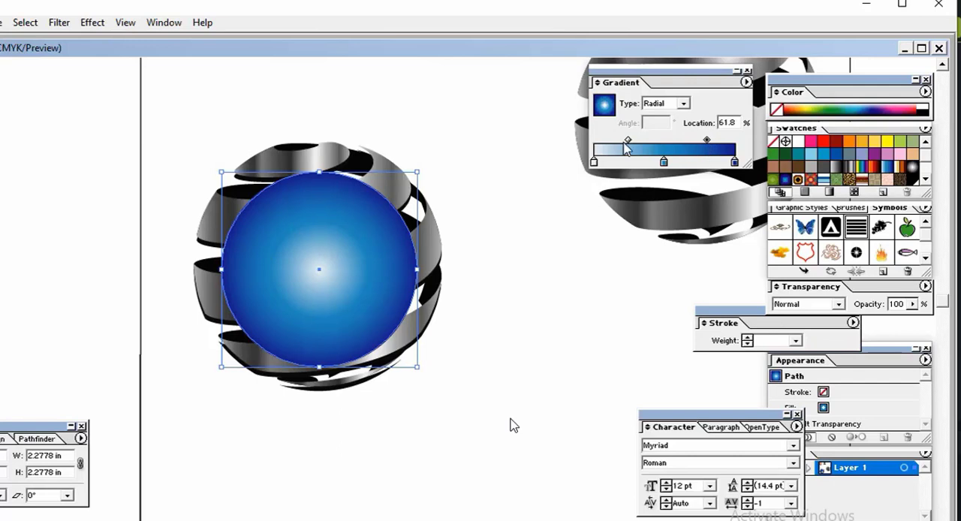
left_click_drag(629, 141, 679, 166)
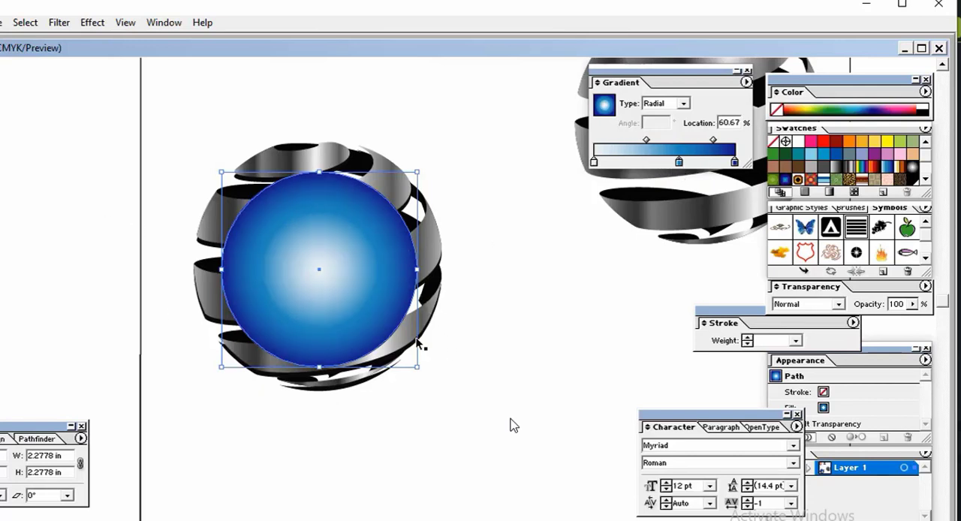
Step: Send the blue gradient circle backward two levels and then to the back of the stacking order
right_click(367, 308)
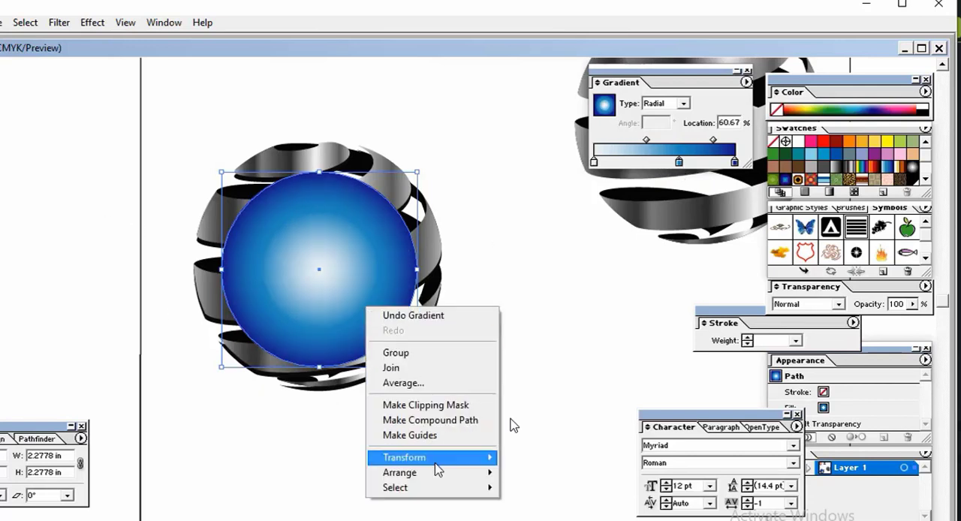
mouse_move(440, 472)
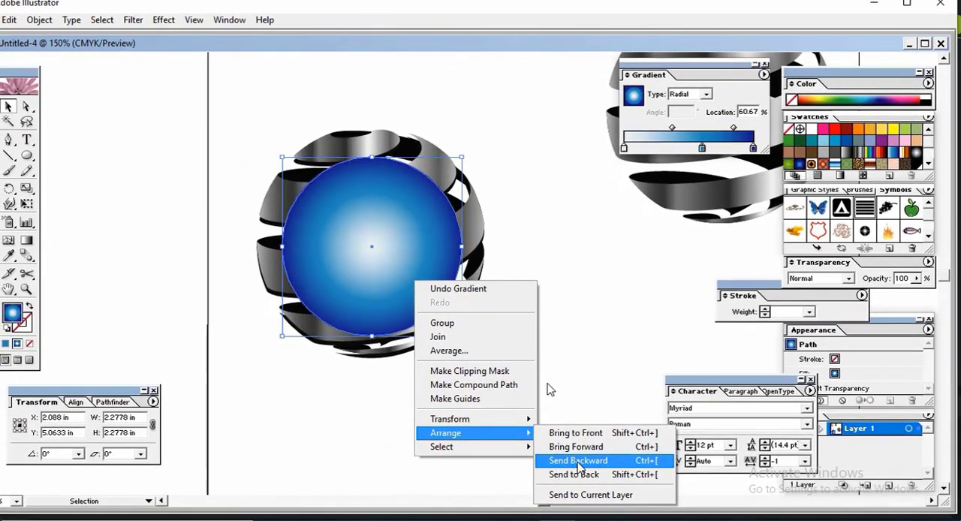
left_click(549, 499)
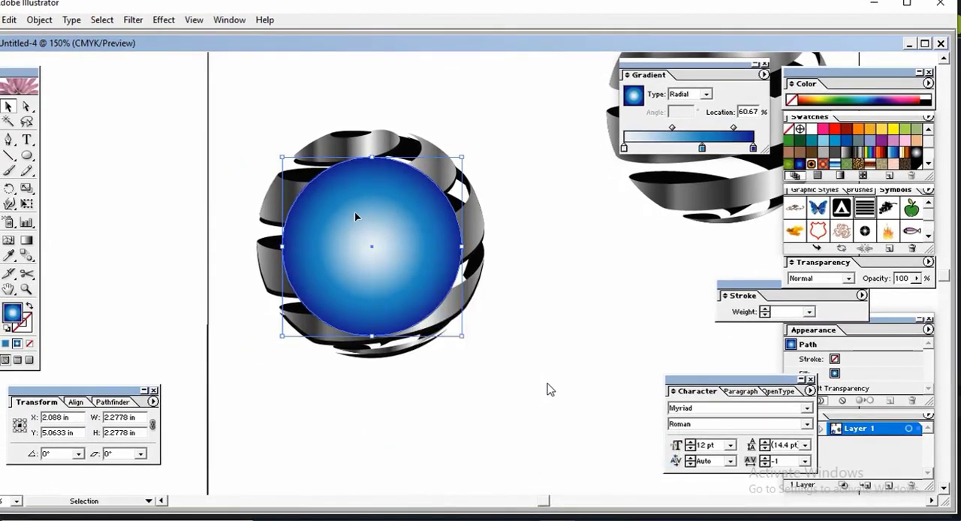
right_click(421, 247)
mouse_move(515, 397)
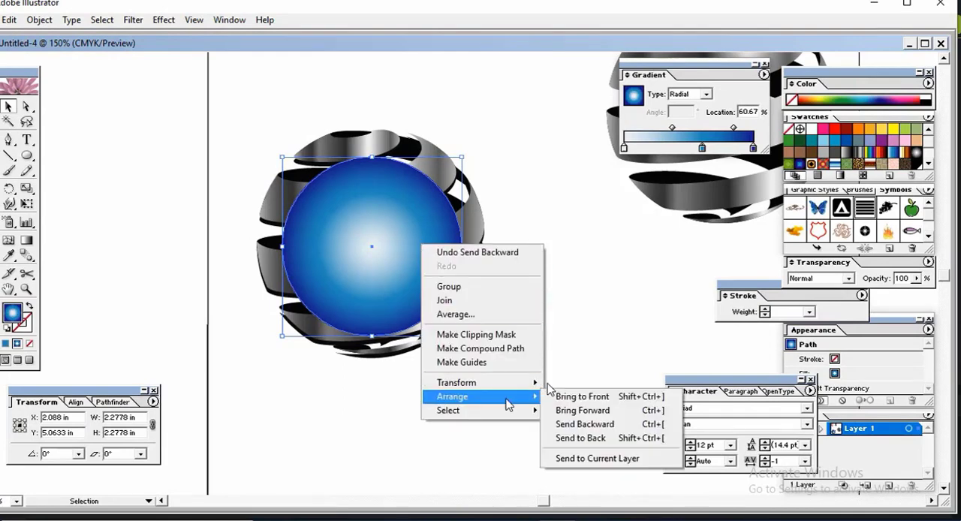
left_click(590, 425)
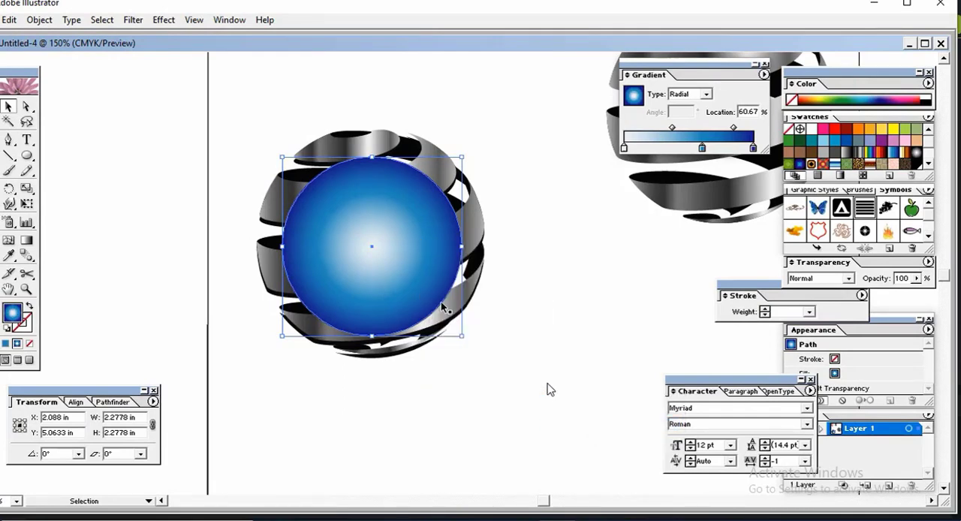
right_click(426, 279)
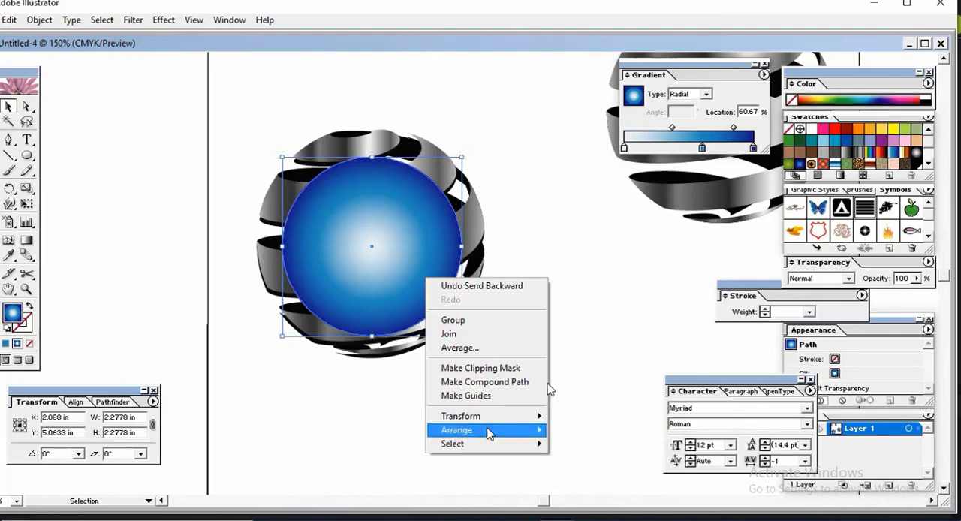
mouse_move(488, 431)
left_click(614, 471)
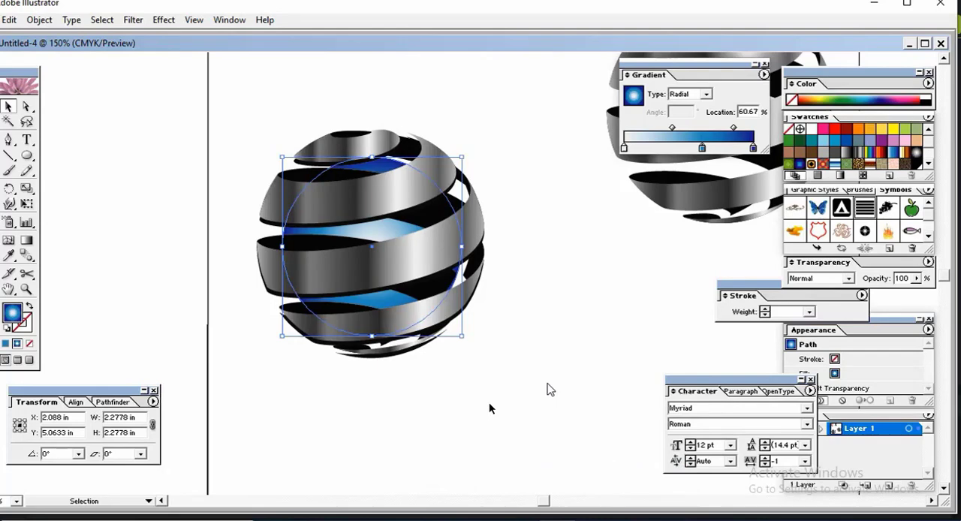
Step: Bring the blue circle forward one level, try moving the metallic front ribbon group away and undo that move
right_click(418, 259)
mouse_move(496, 410)
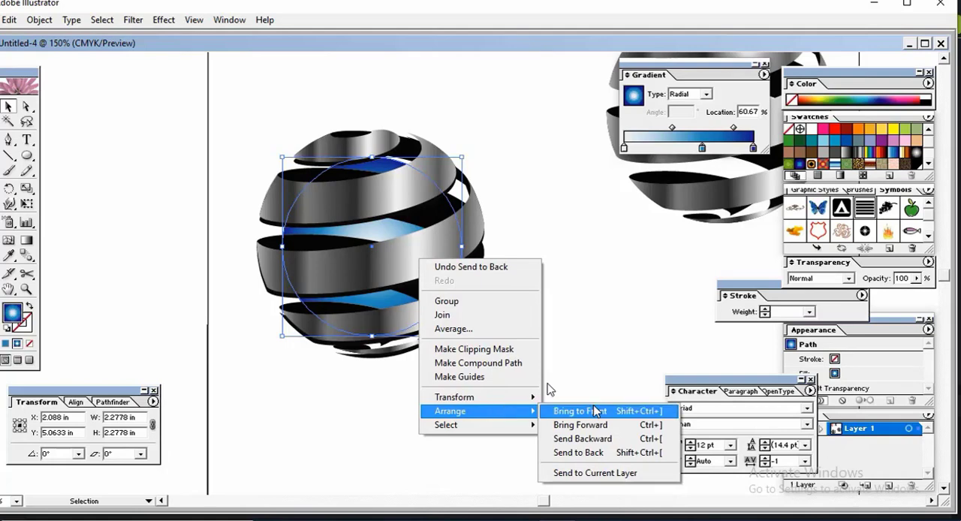
left_click(605, 425)
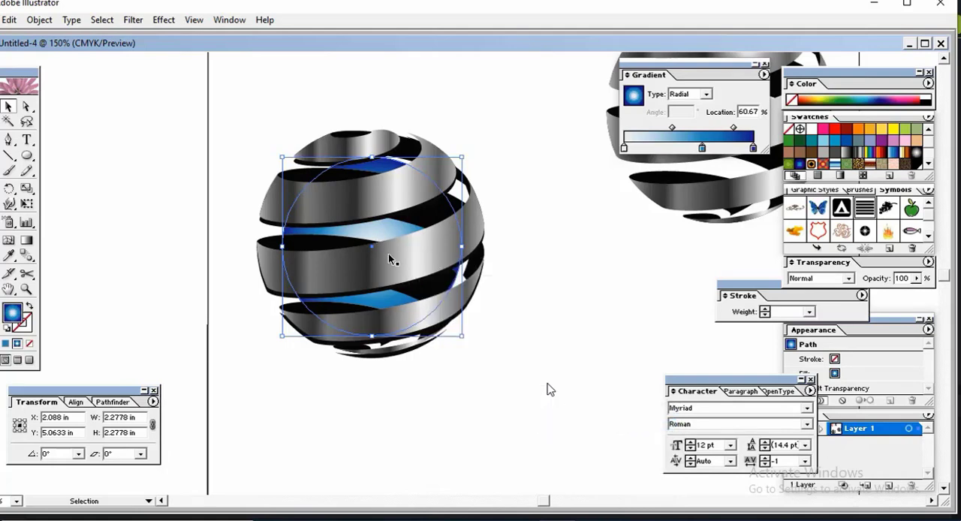
left_click_drag(388, 254, 567, 406)
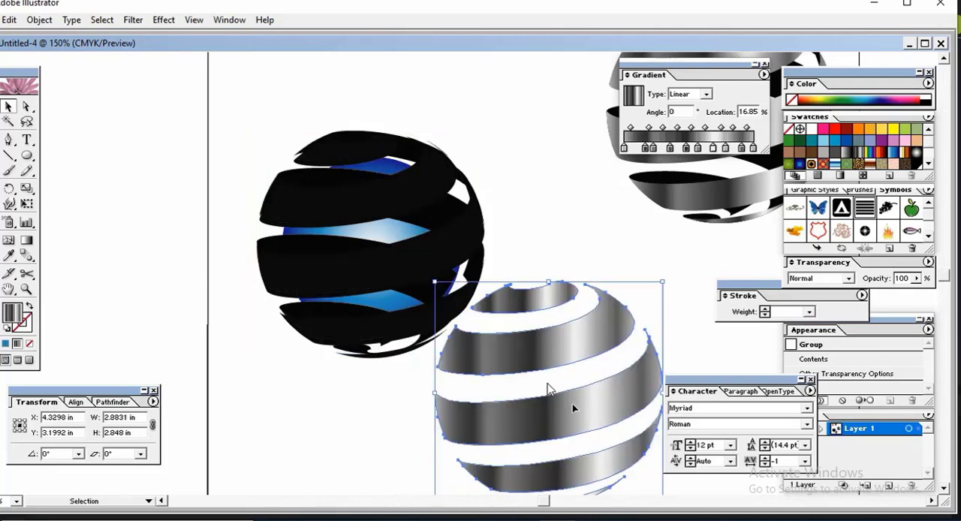
key("ctrl+z")
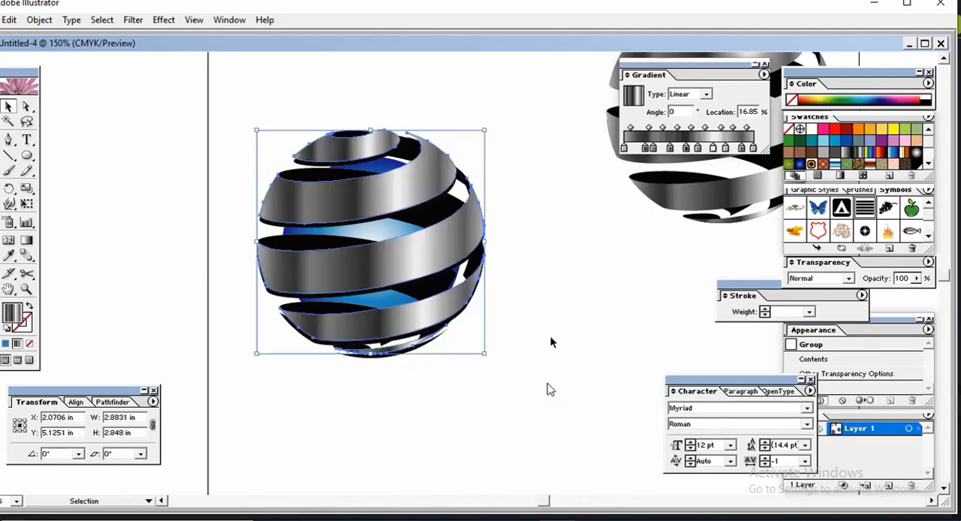
Step: Select the blue circle between the ribbons, bring it to the front and send it backward one level
left_click(551, 337)
left_click(390, 227)
right_click(389, 227)
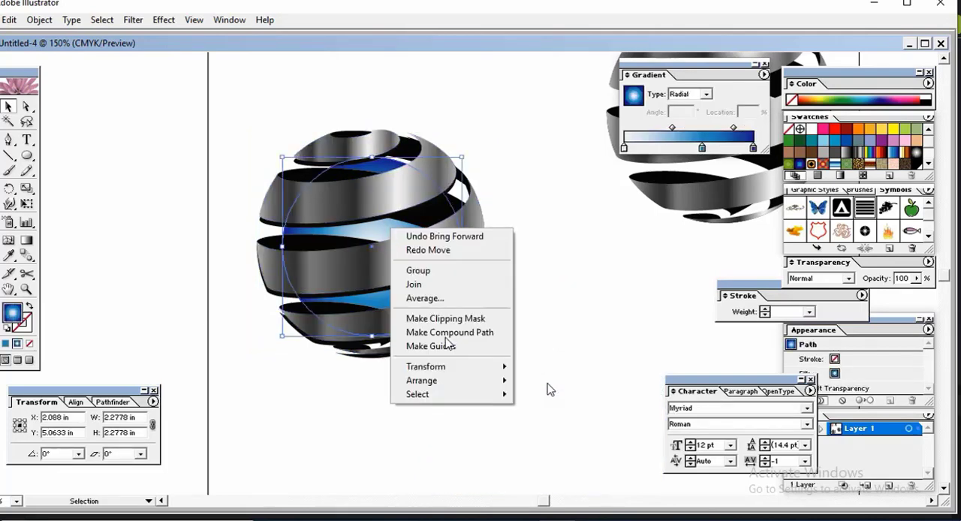
mouse_move(496, 380)
left_click(567, 383)
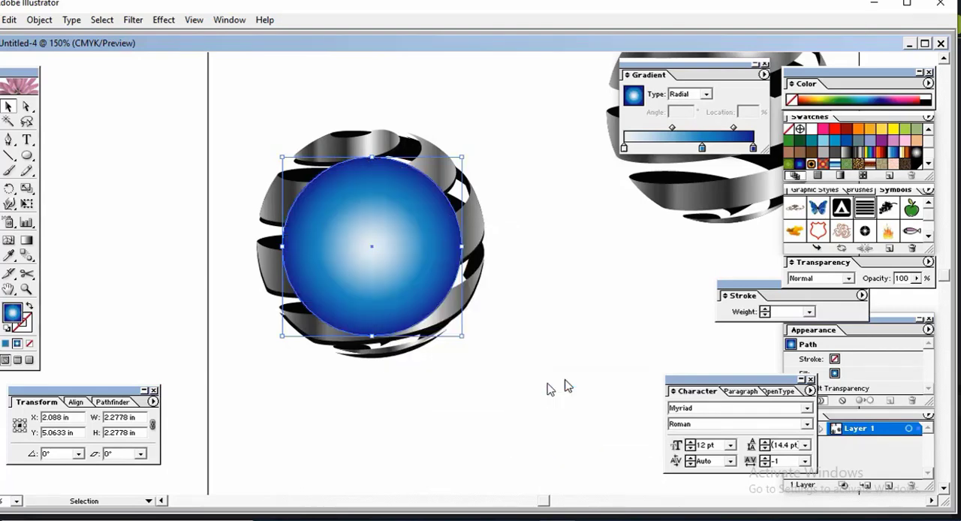
right_click(421, 269)
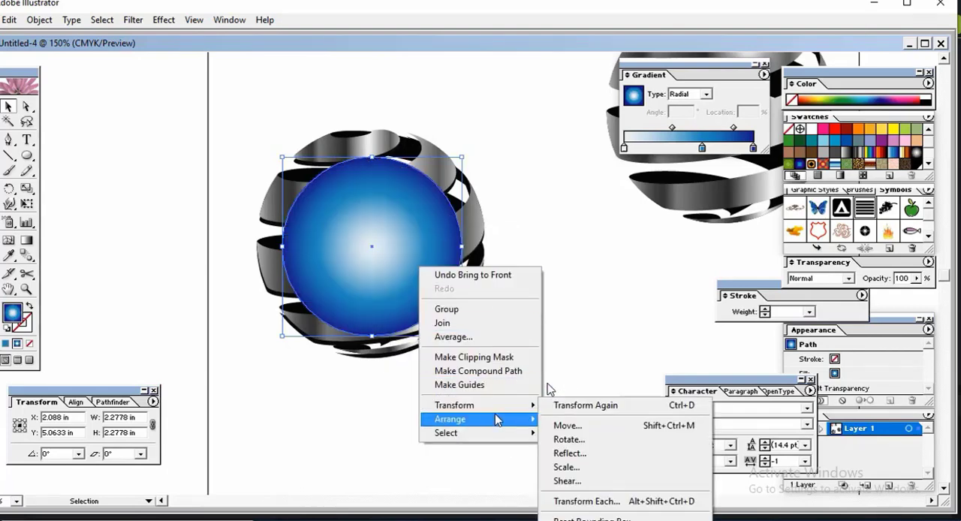
mouse_move(523, 424)
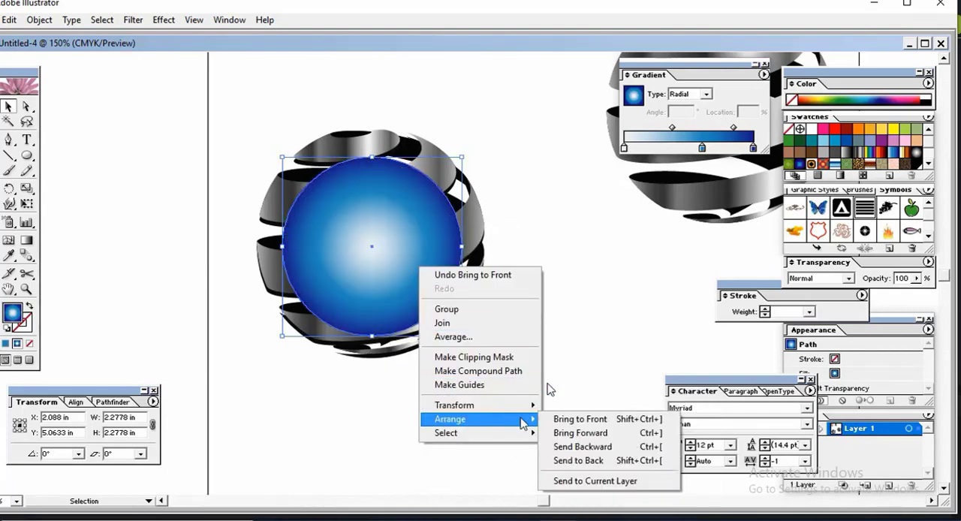
left_click(610, 447)
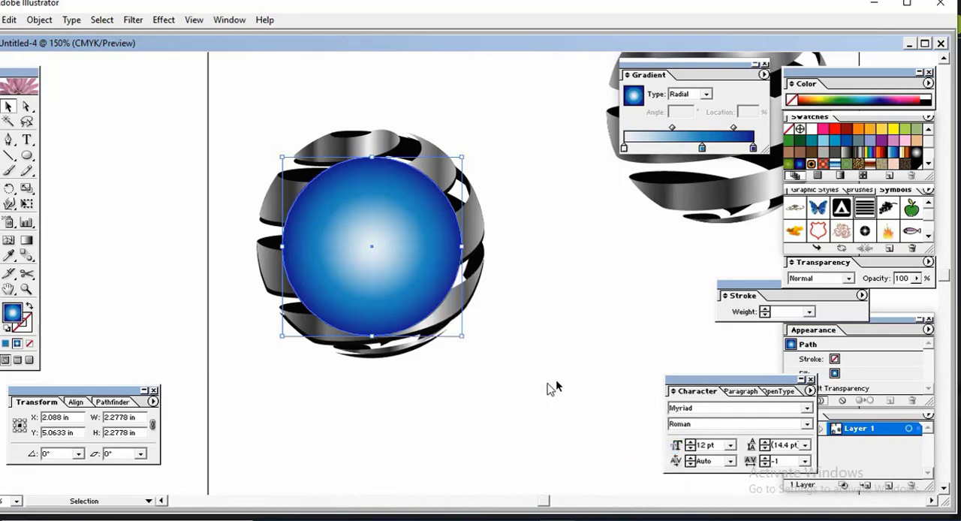
Step: Send the blue circle to the back, behind all the ribbon groups, and deselect it
left_click(550, 389)
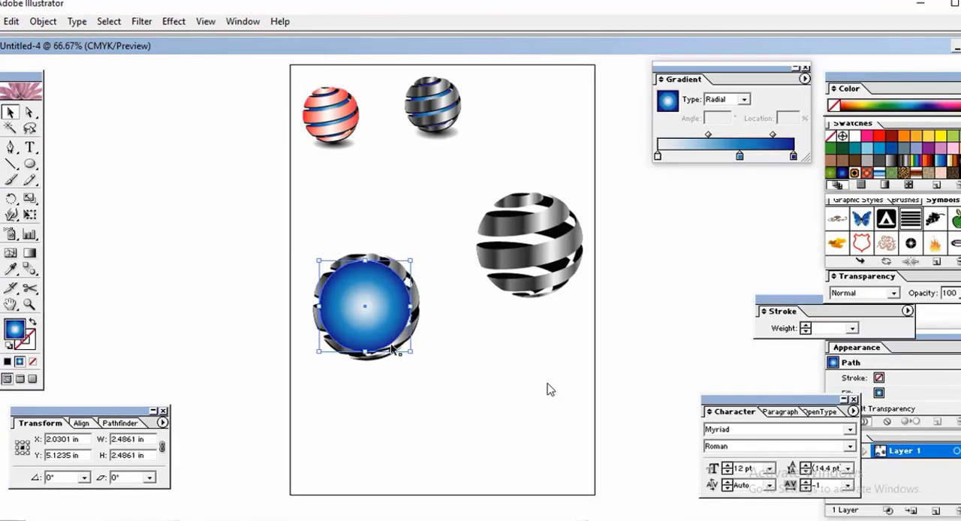
right_click(382, 314)
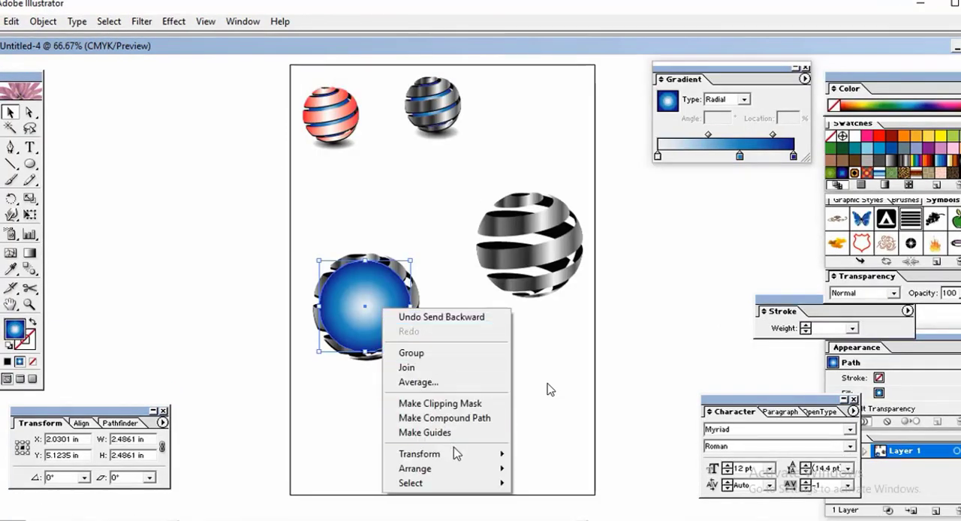
mouse_move(464, 484)
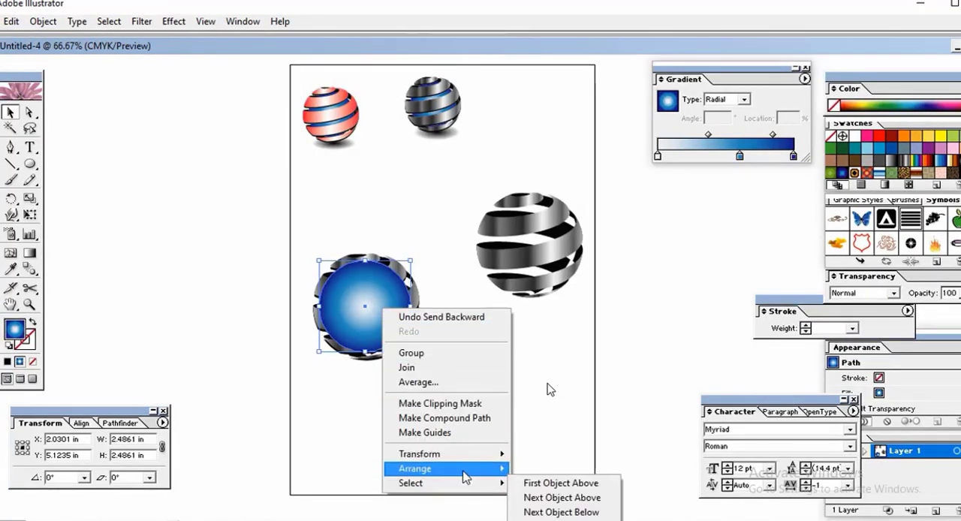
left_click(579, 512)
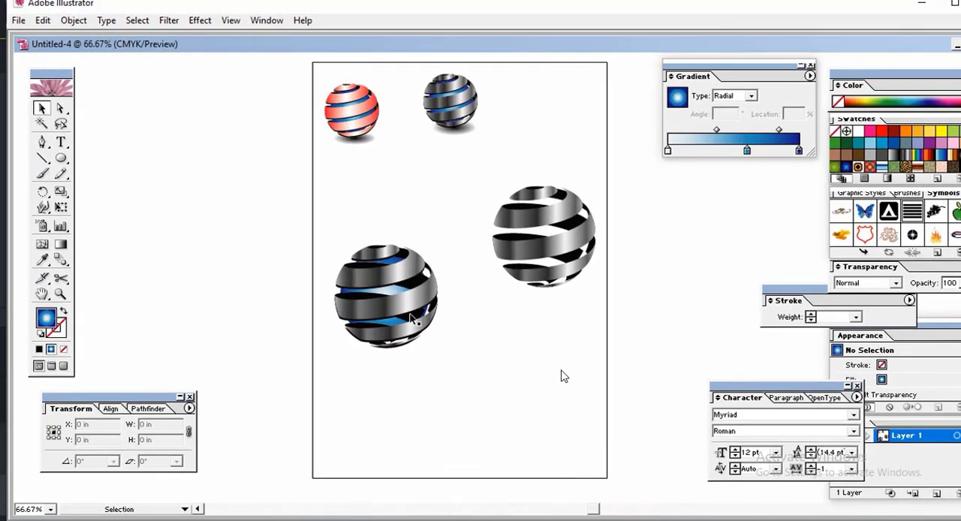
Step: Select the sphere's black inner ribbon group and send it to the back, behind the blue circle
left_click(418, 286)
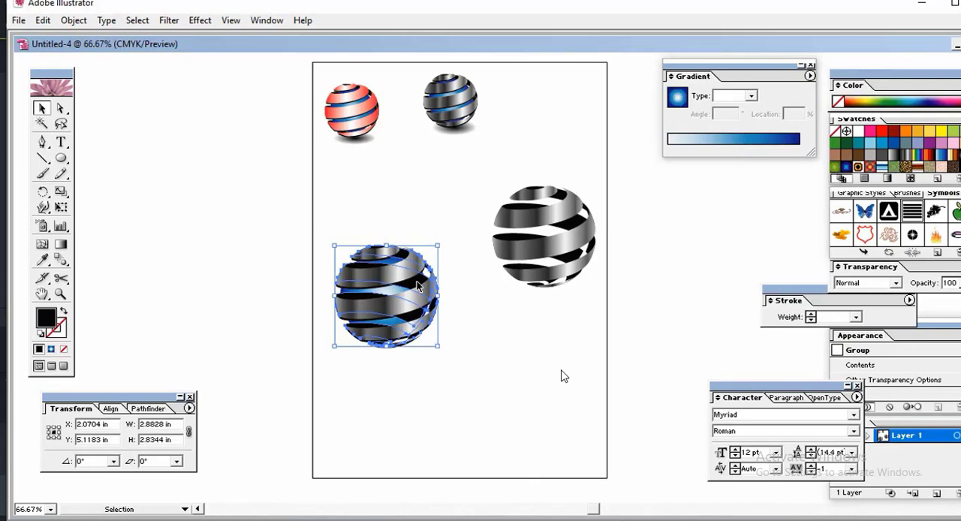
right_click(418, 286)
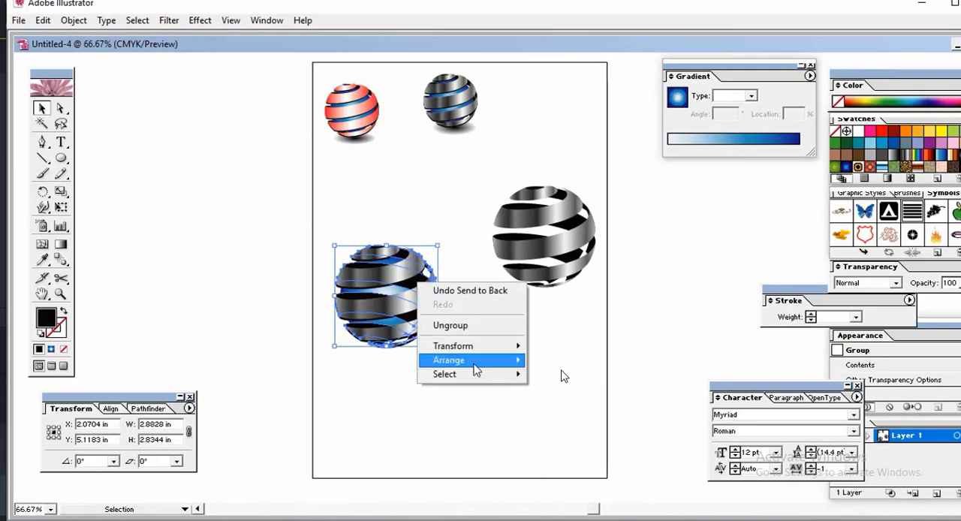
mouse_move(476, 364)
left_click(563, 403)
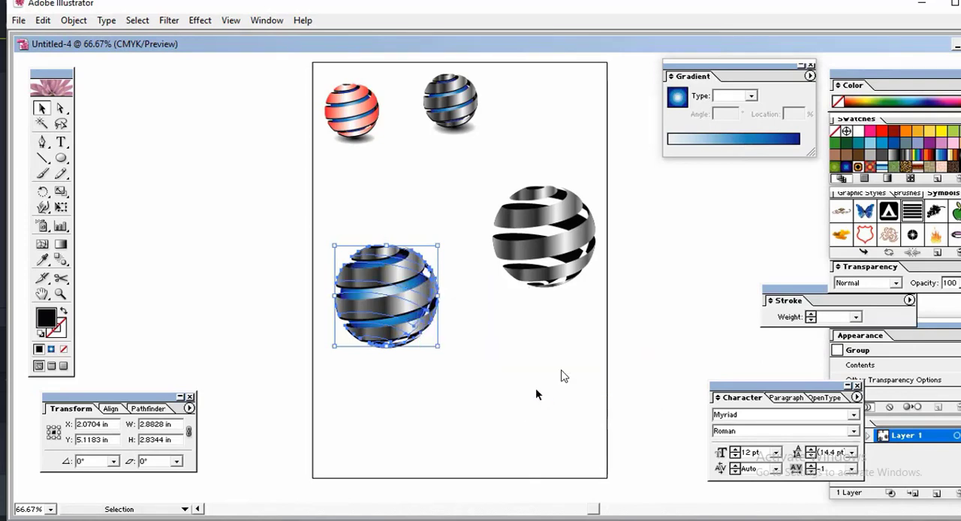
Step: Ungroup the metallic front ribbons of the blue-centred sphere and deselect them
left_click(562, 376)
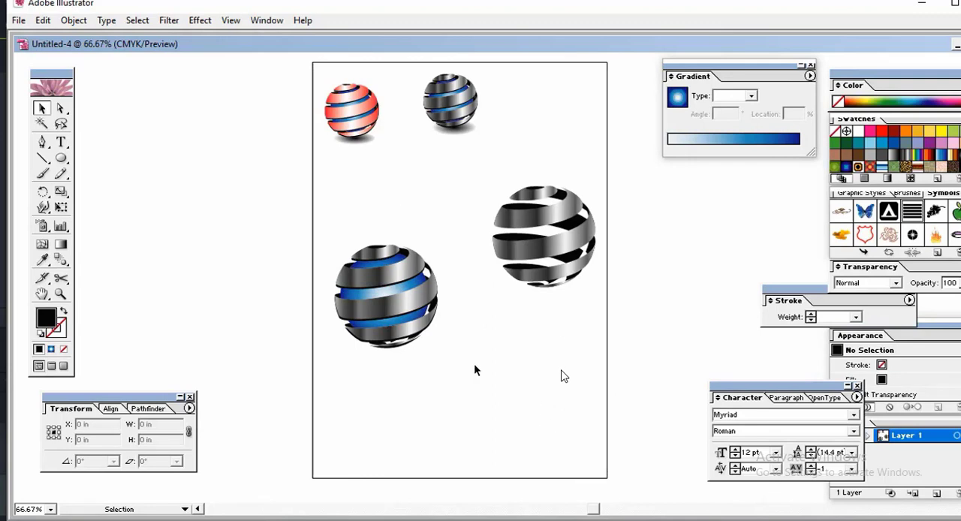
left_click(397, 300)
right_click(396, 300)
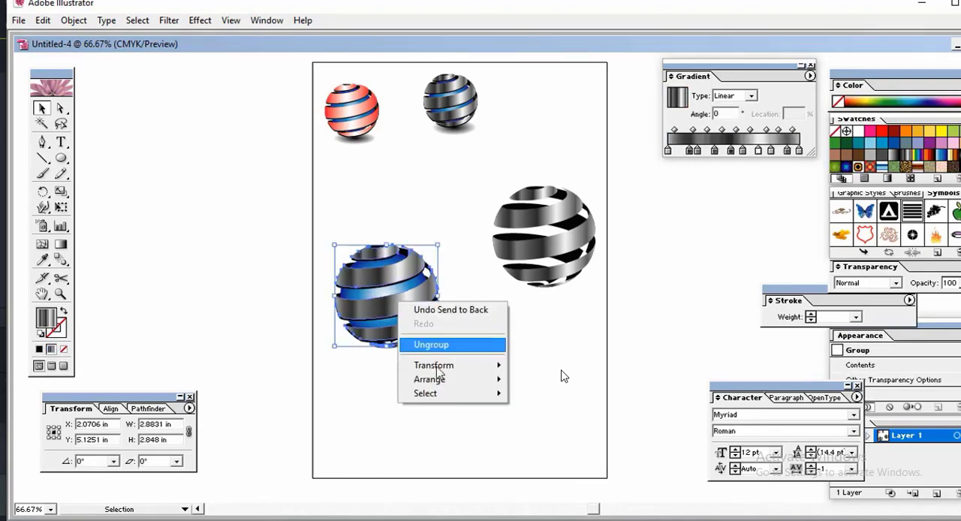
left_click(451, 345)
left_click(488, 362)
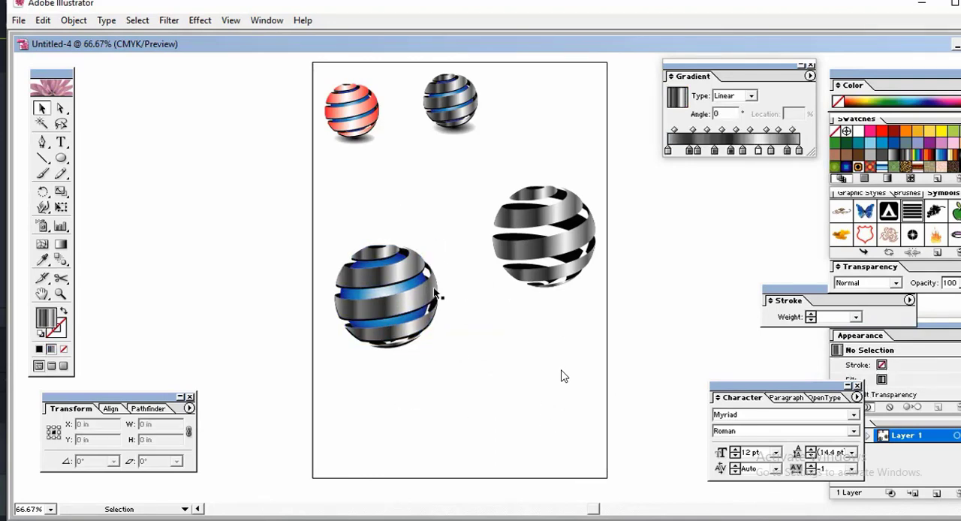
Step: Select the whole blue-centred sphere and enlarge it from its centre to about 6.2 by 6.3 in
left_click_drag(301, 223, 431, 373)
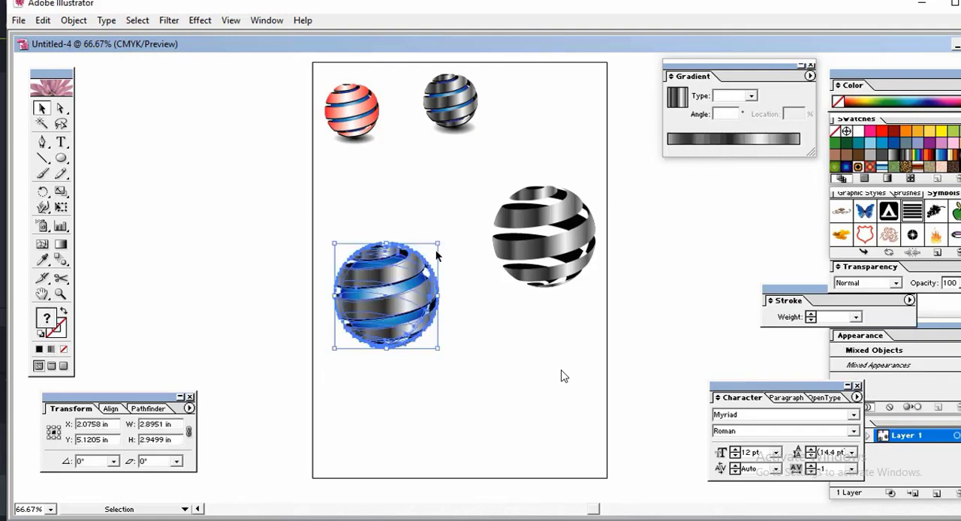
left_click_drag(440, 247, 481, 219)
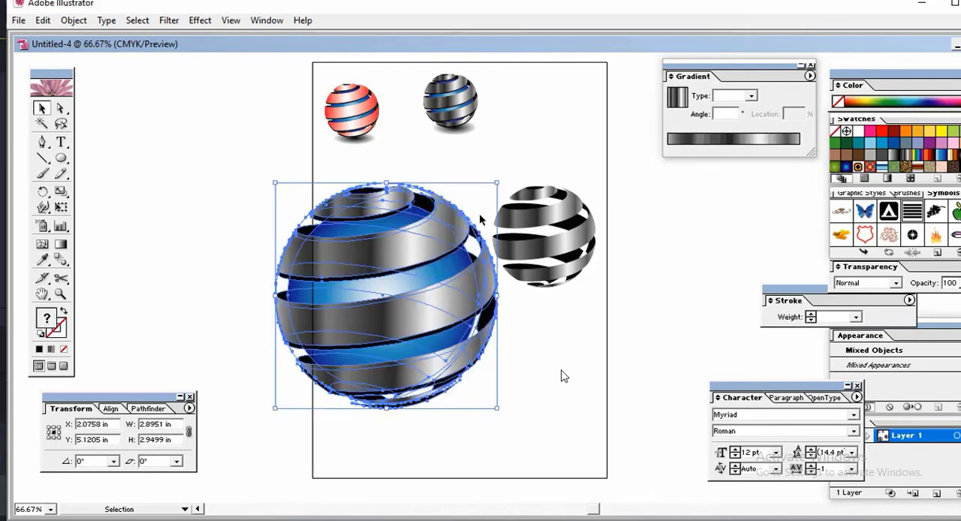
left_click(584, 367)
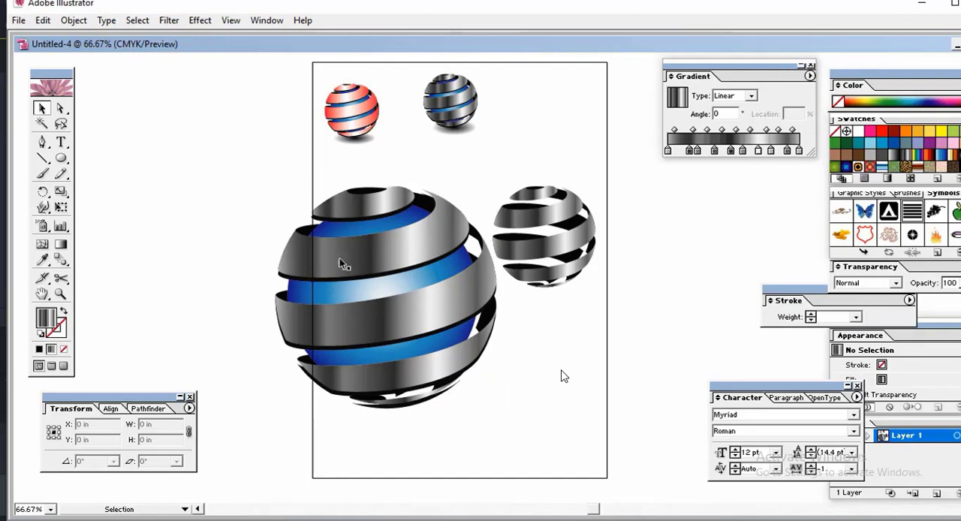
Step: Check the ungrouped front ribbons of the enlarged sphere by selecting them individually
left_click(433, 373)
left_click(563, 370)
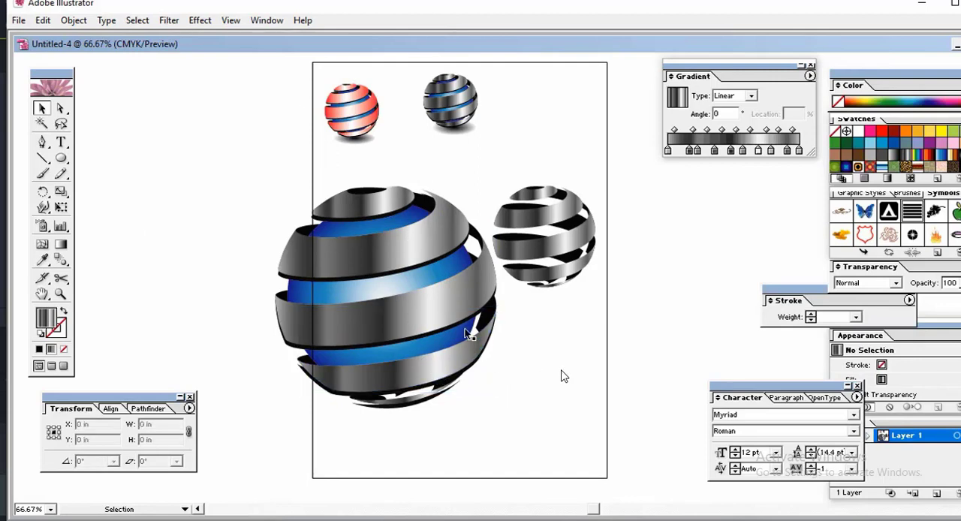
left_click(452, 311)
left_click(518, 332)
left_click(431, 239)
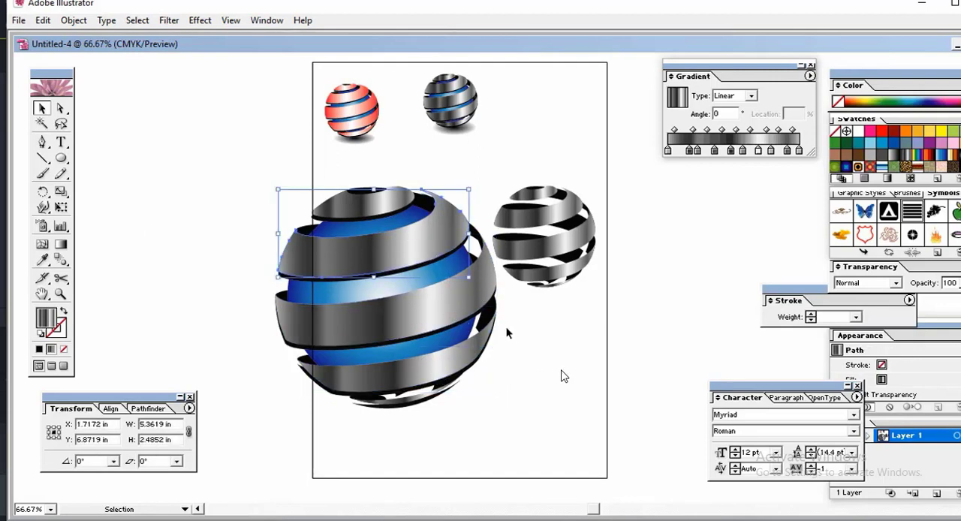
Step: Deselect the ribbon and lock the blue gradient circle inside the sphere
left_click(529, 368)
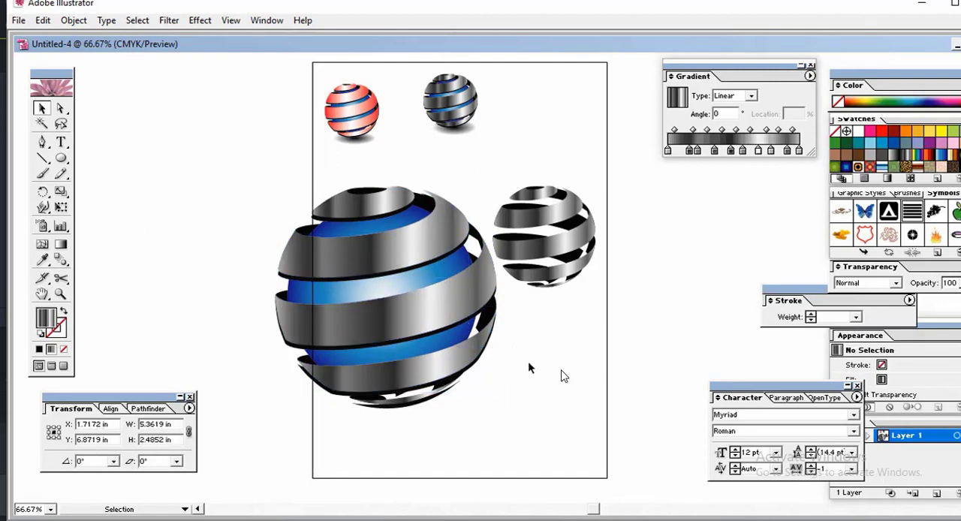
left_click(388, 289)
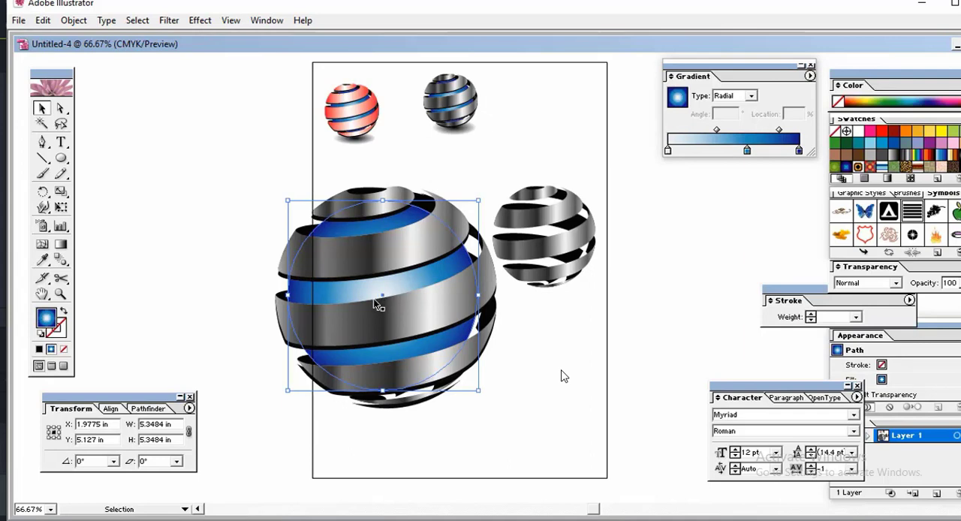
key("ctrl+shift+a")
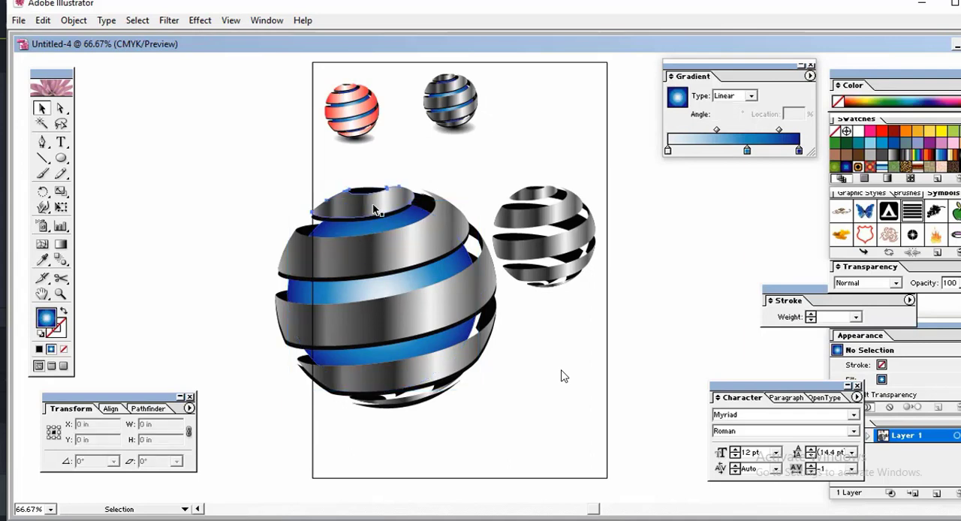
Step: Group the sphere's metallic front ribbons, except the second one from the top, and deselect the group
left_click(372, 204)
left_click(423, 250)
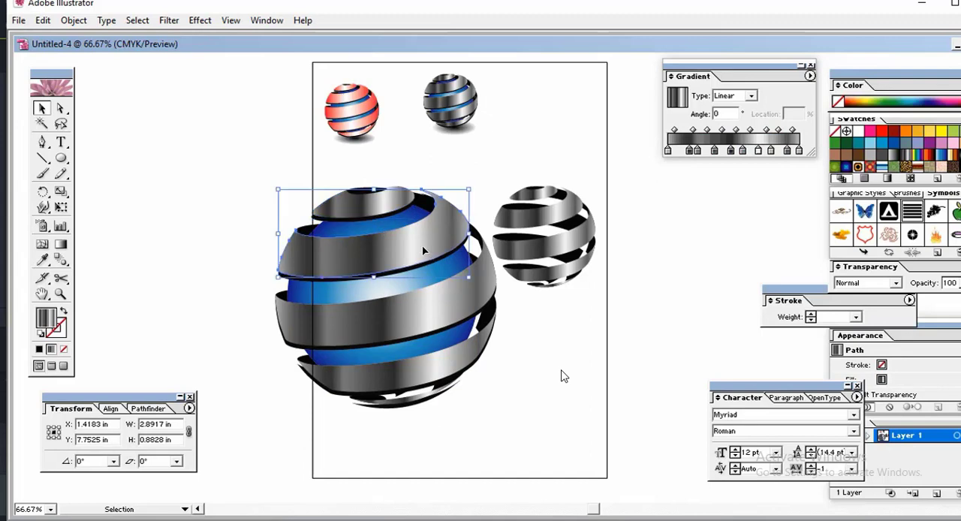
left_click(430, 315)
left_click(443, 373)
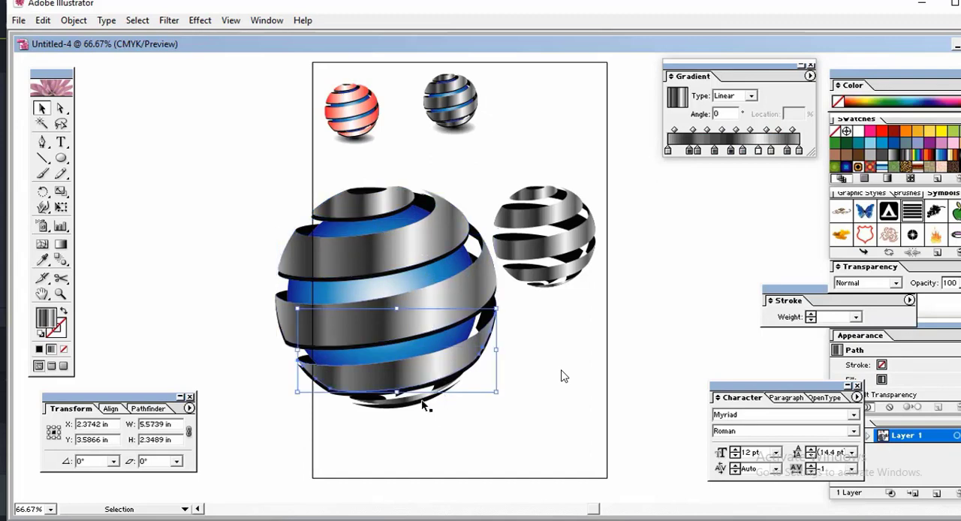
left_click(418, 403)
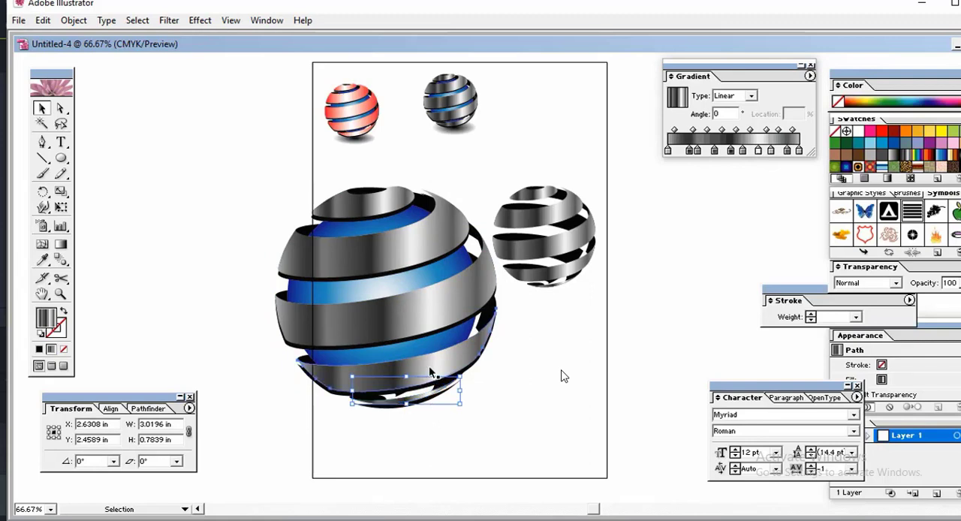
left_click(424, 316)
left_click(423, 294)
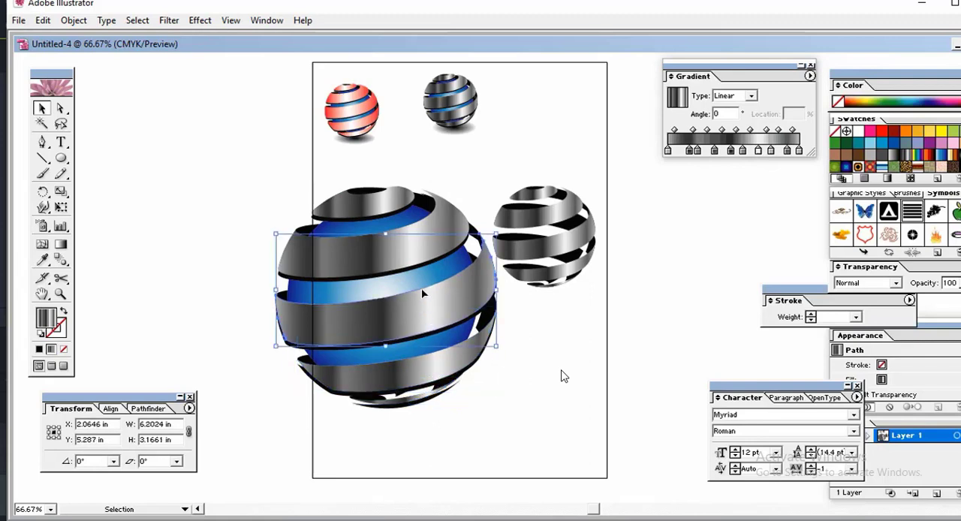
left_click(416, 390, "shift")
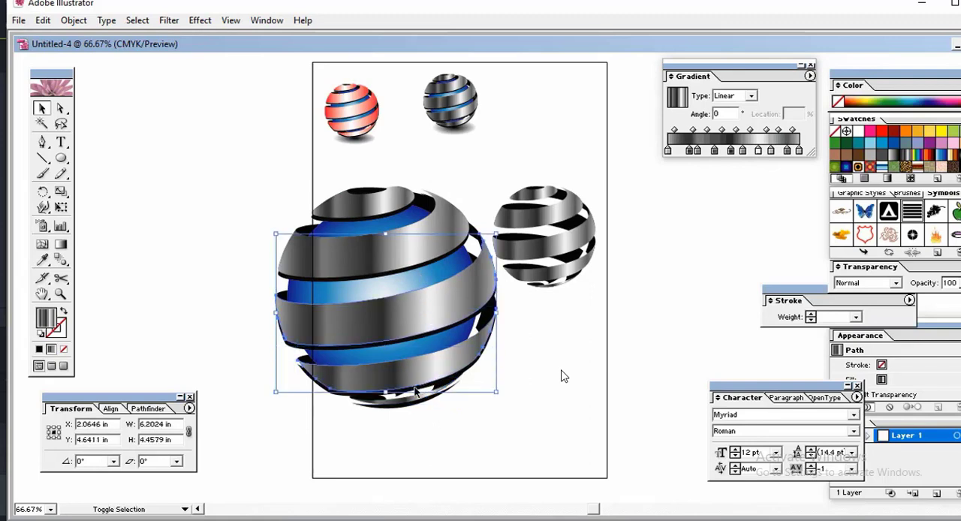
left_click(415, 401, "shift")
left_click(378, 209, "shift")
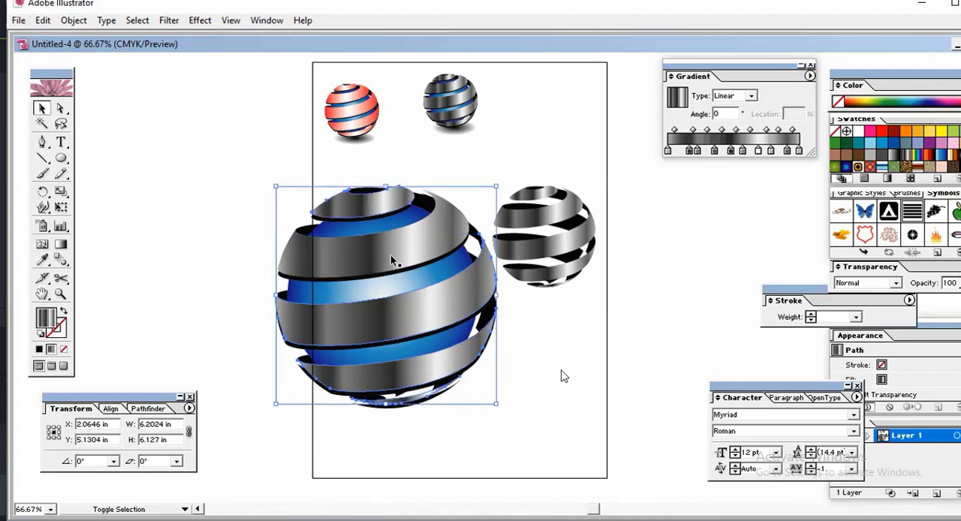
right_click(400, 252)
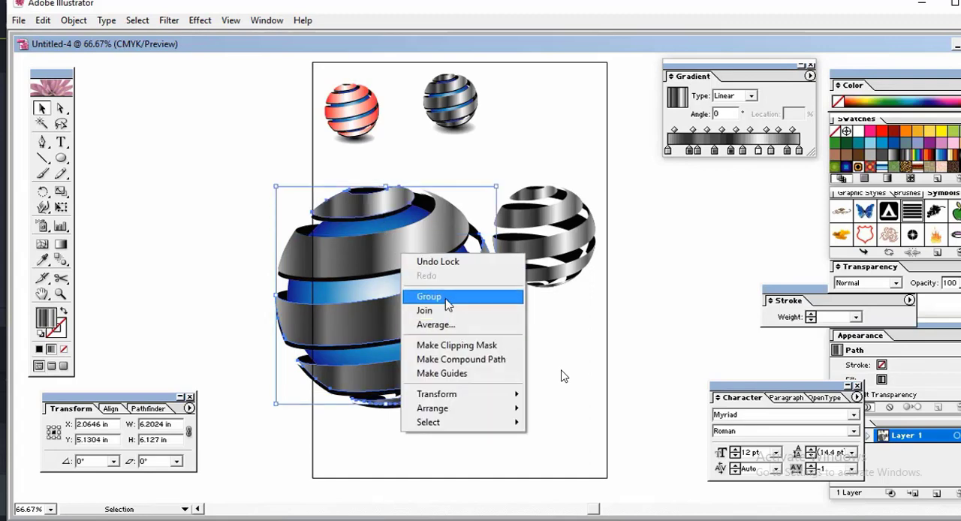
left_click(443, 297)
key("ctrl+shift+a")
Step: Select the second metallic ribbon from the top together with the other front ribbons and group them all
left_click(399, 258)
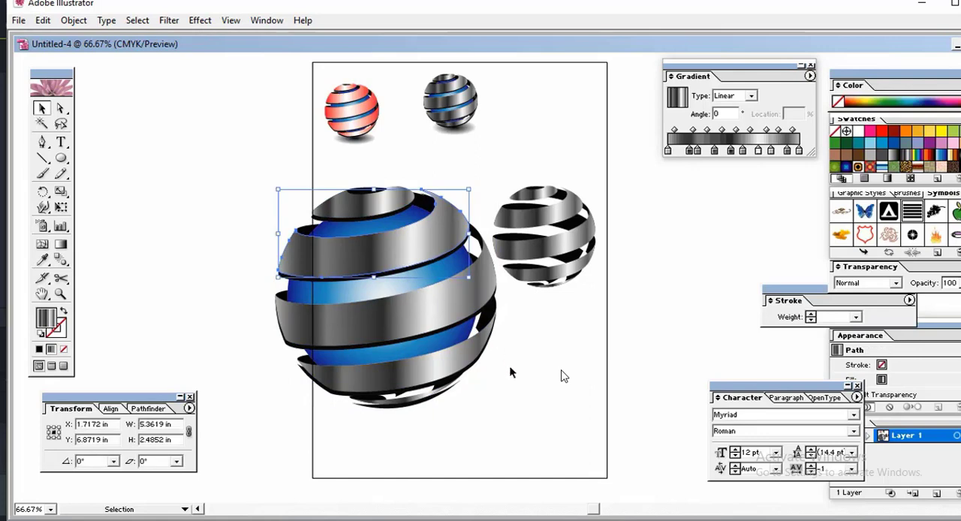
left_click(510, 373)
left_click(405, 262)
left_click(396, 253)
left_click(380, 218, "shift")
left_click(380, 215, "shift")
left_click(393, 254, "shift")
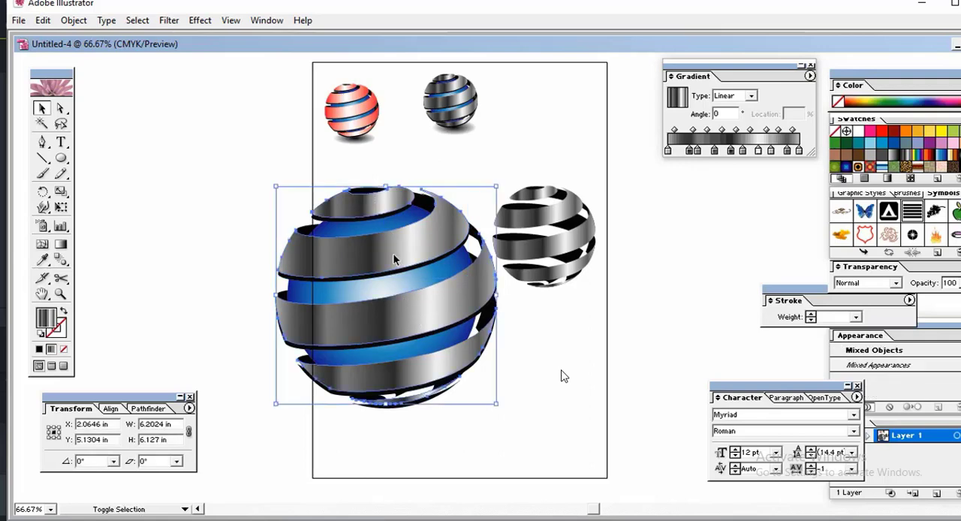
left_click(424, 311, "shift")
left_click(443, 375, "shift")
right_click(414, 368)
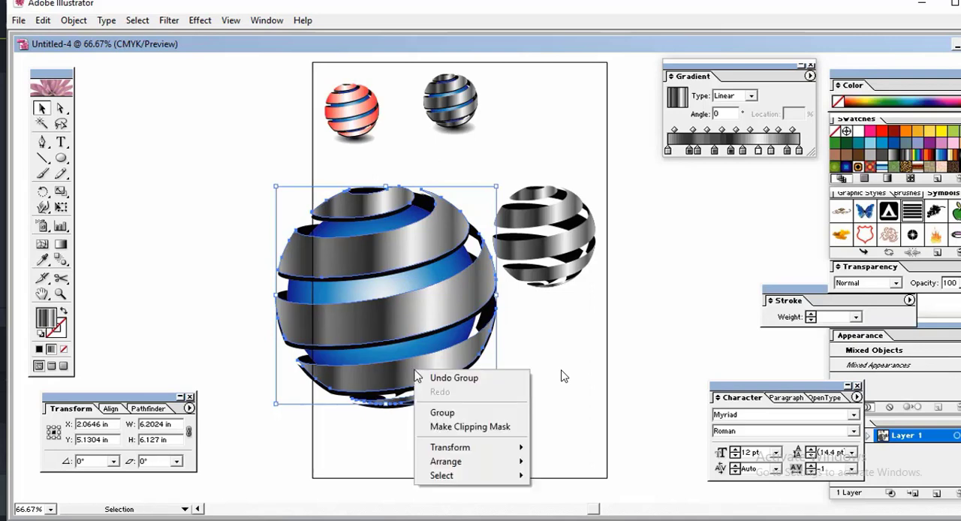
left_click(461, 412)
Step: Try moving the metallic front ribbon group off the dark edge shapes, undo the move and deselect
left_click_drag(467, 323, 513, 354)
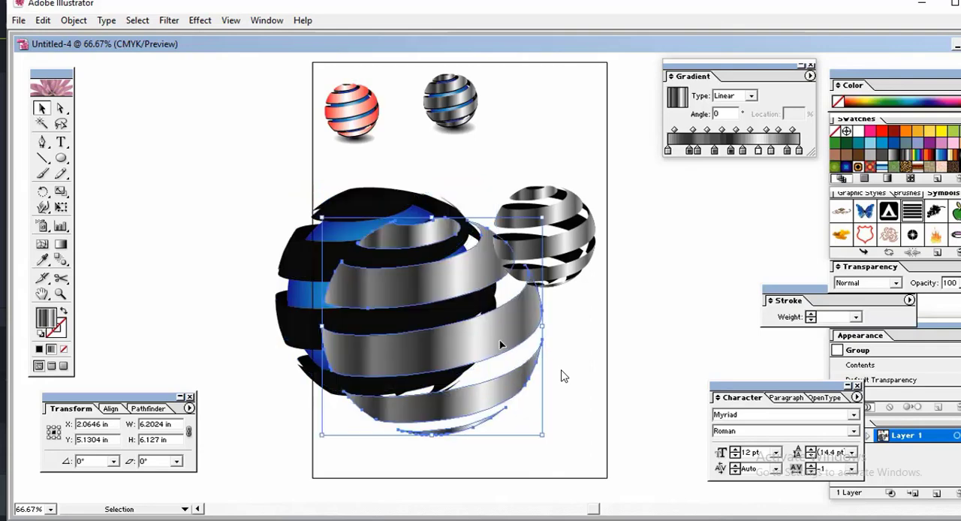
key("ctrl+z")
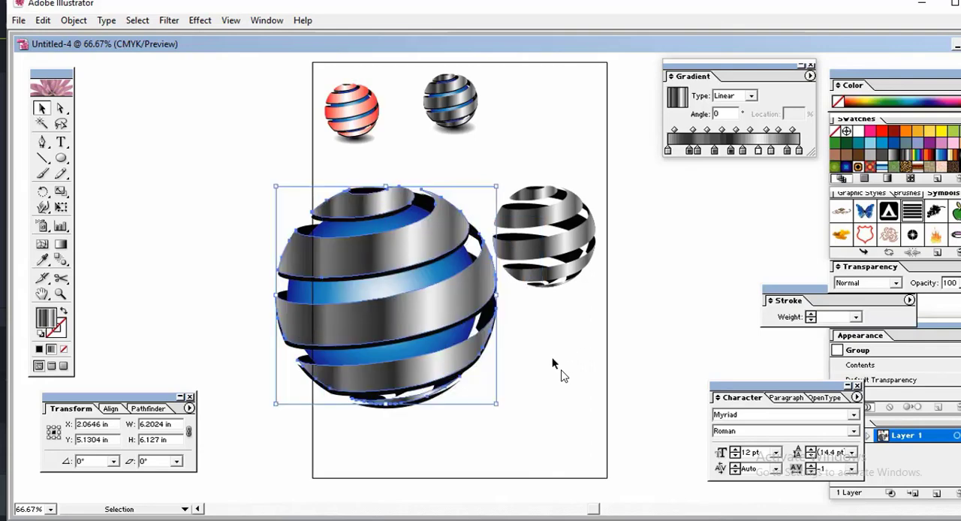
left_click(551, 357)
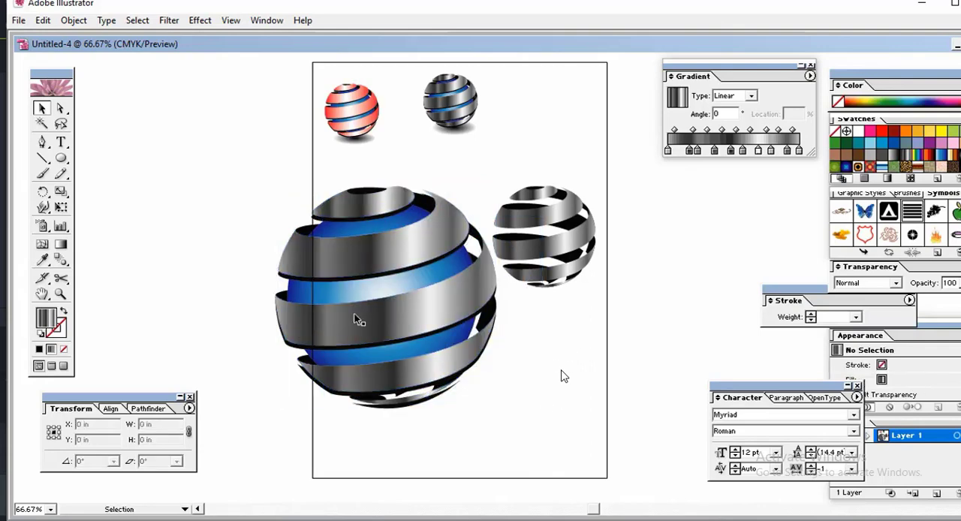
Step: Try Night Blue and dark grey fills on the front ribbon group, and finish with the Steel Cylinder gradient
left_click(377, 253)
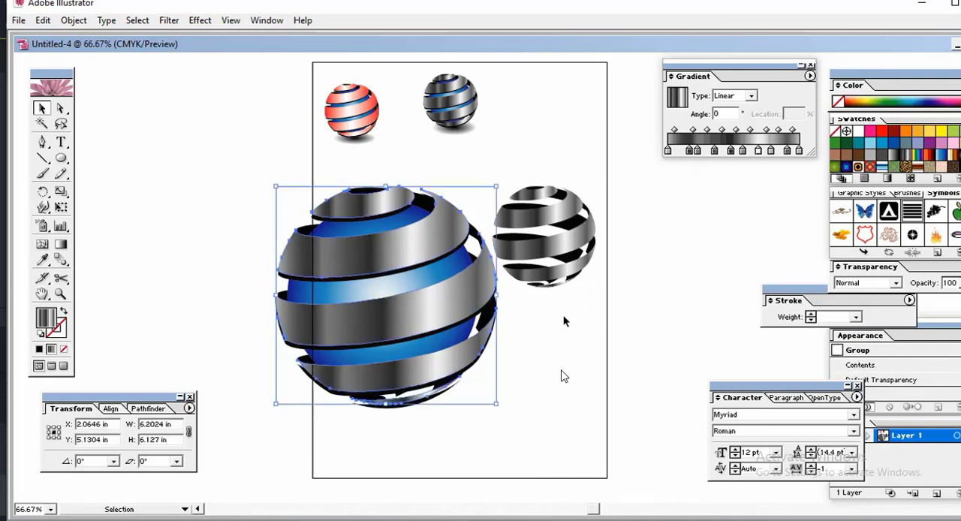
left_click(891, 145)
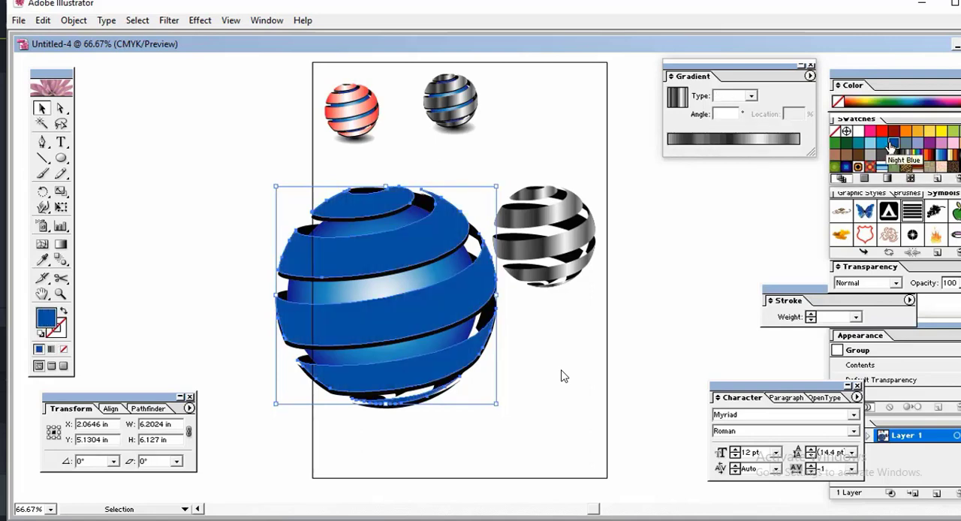
left_click(876, 157)
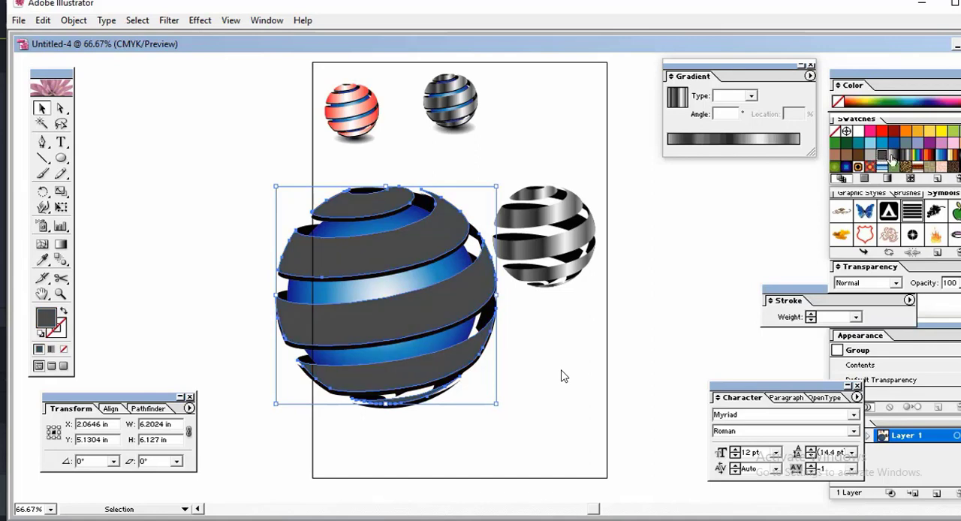
left_click(906, 157)
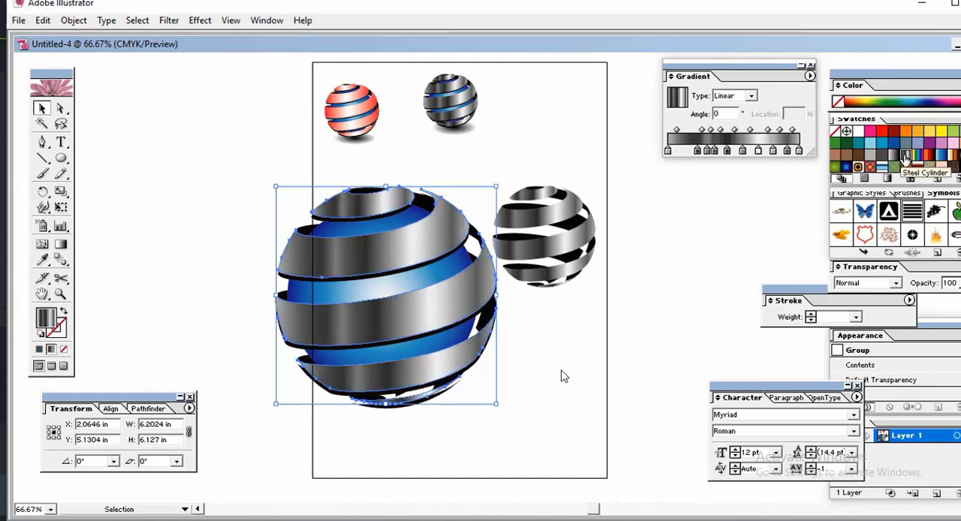
left_click(642, 325)
Step: Try moving all the sphere's ribbons away from the locked blue circle and undo the move
left_click(416, 334)
left_click_drag(415, 324, 241, 238)
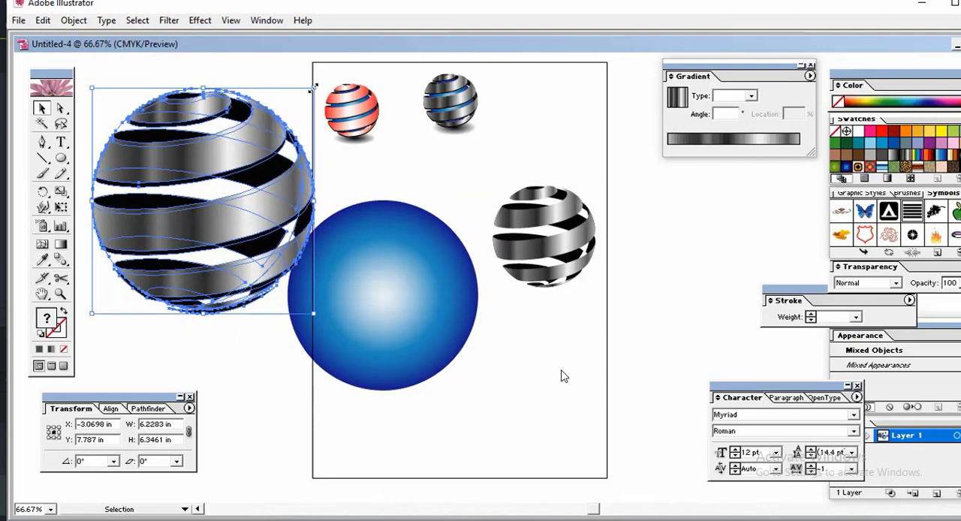
key("ctrl+z")
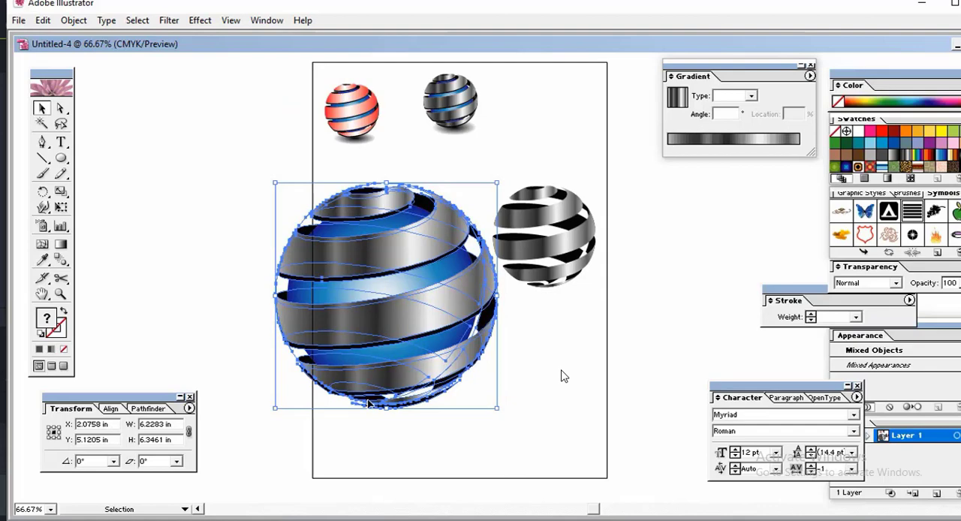
Step: Unlock the blue circle and move the complete sphere, circle included, to the left of the artboard
key("ctrl+z")
left_click_drag(258, 182, 422, 371)
left_click_drag(388, 343, 220, 262)
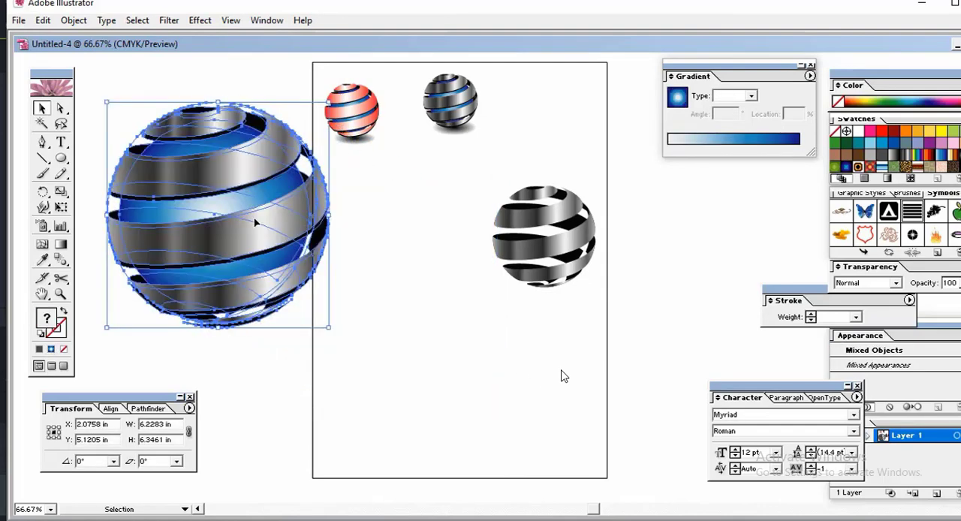
Step: Scale the complete sphere down to about 4.8 by 4.9 in and deselect it
left_click_drag(328, 102, 304, 127)
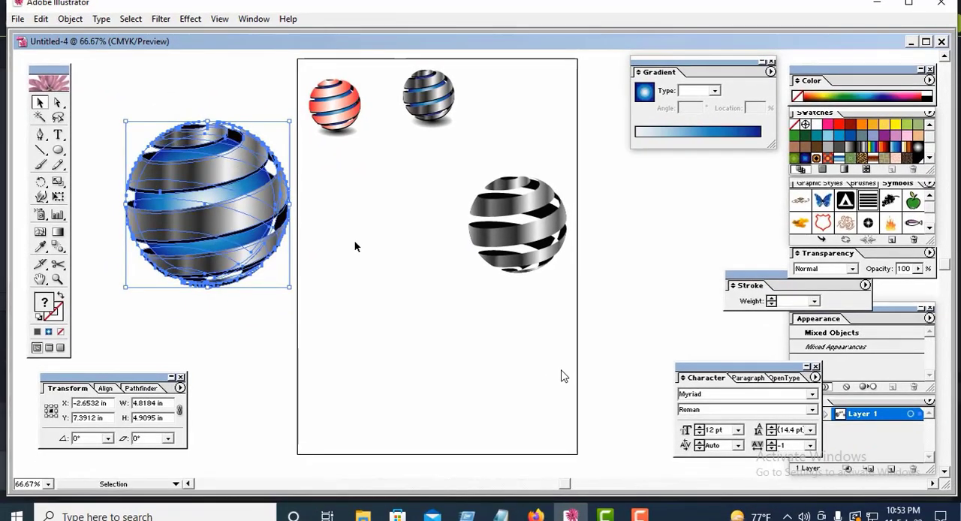
left_click(346, 249)
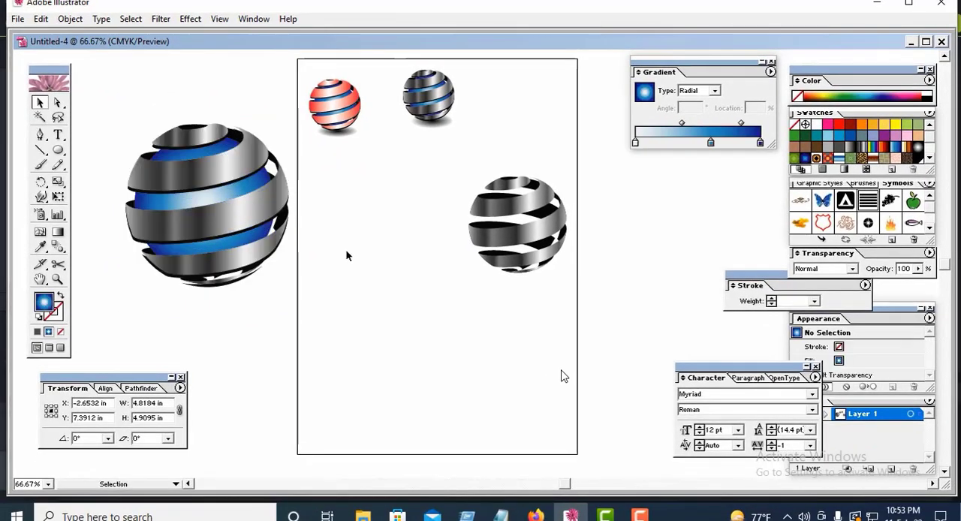
left_click(217, 217)
left_click(347, 250)
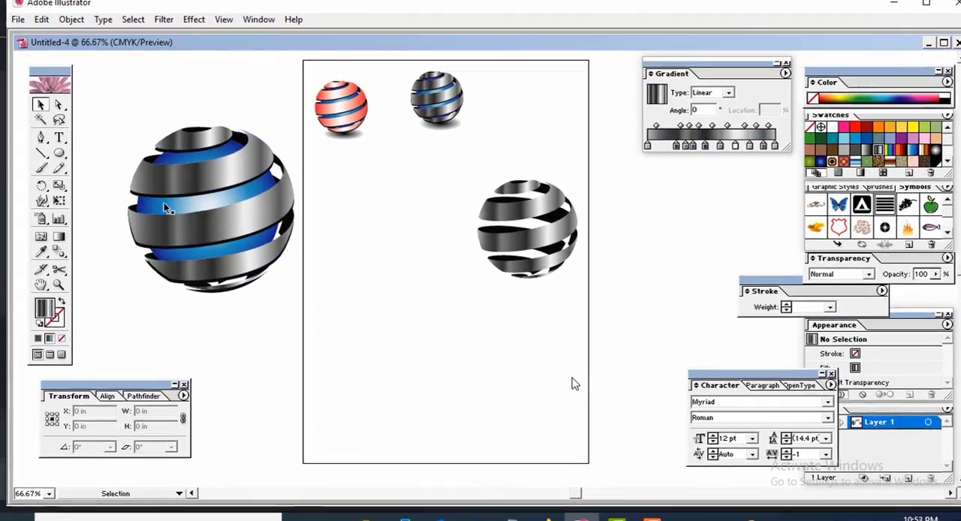
Step: Draw a circle about 3.8 in wide with the metallic gradient over the sphere's lower half and shift it slightly down and right
key("l")
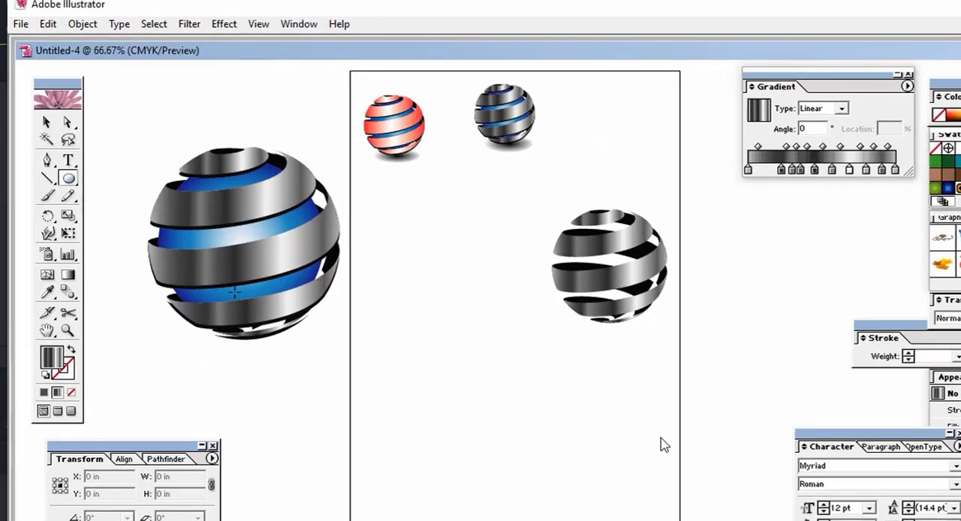
left_click_drag(235, 292, 314, 345)
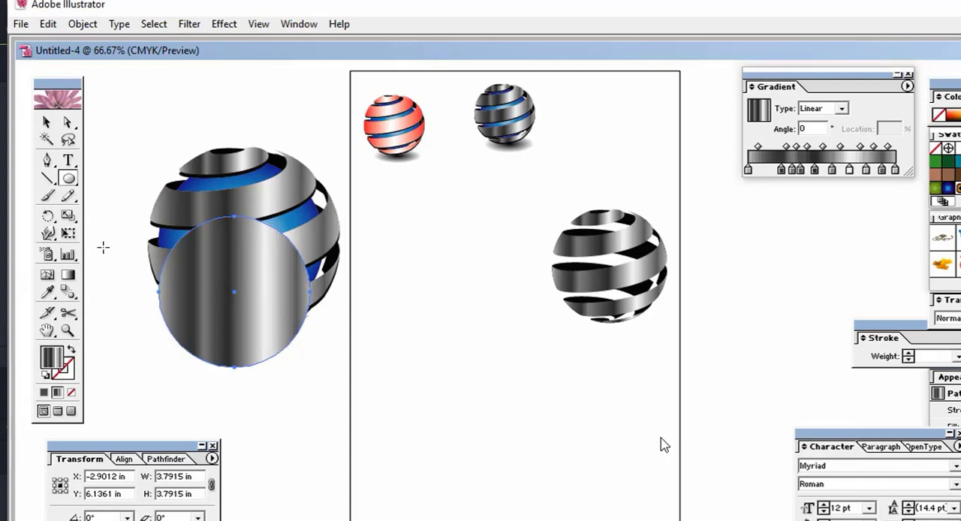
left_click(46, 122)
left_click_drag(229, 286, 255, 303)
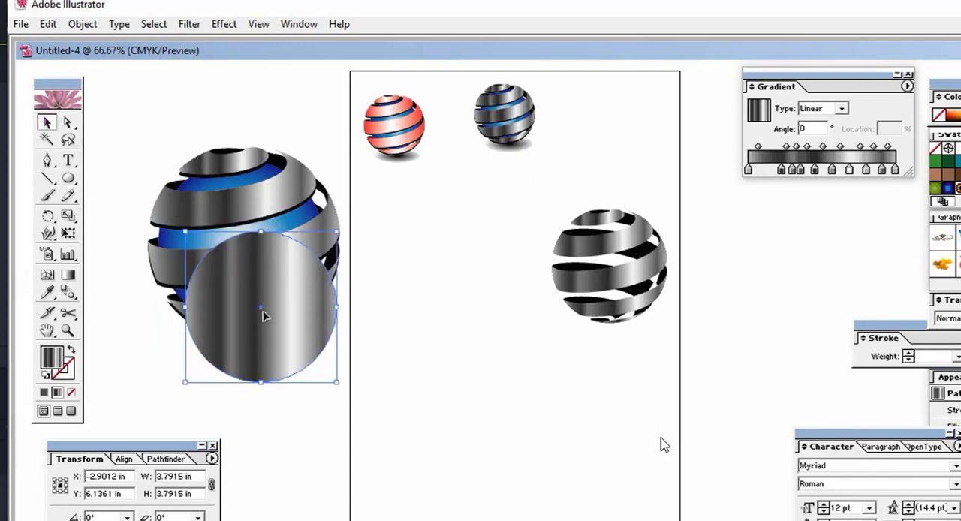
Step: Fill the circle over the sphere's lower half with the solid near-black colour 0A0000
double_click(60, 358)
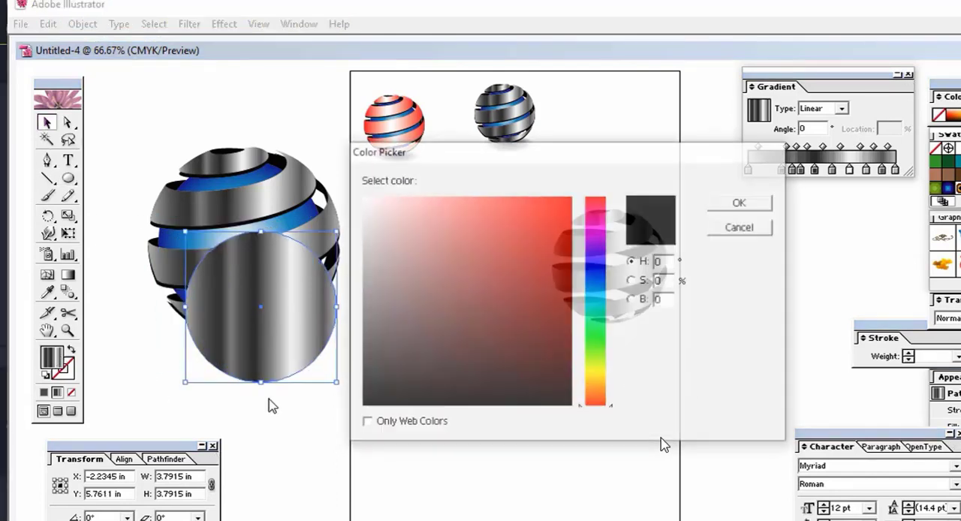
left_click(568, 400)
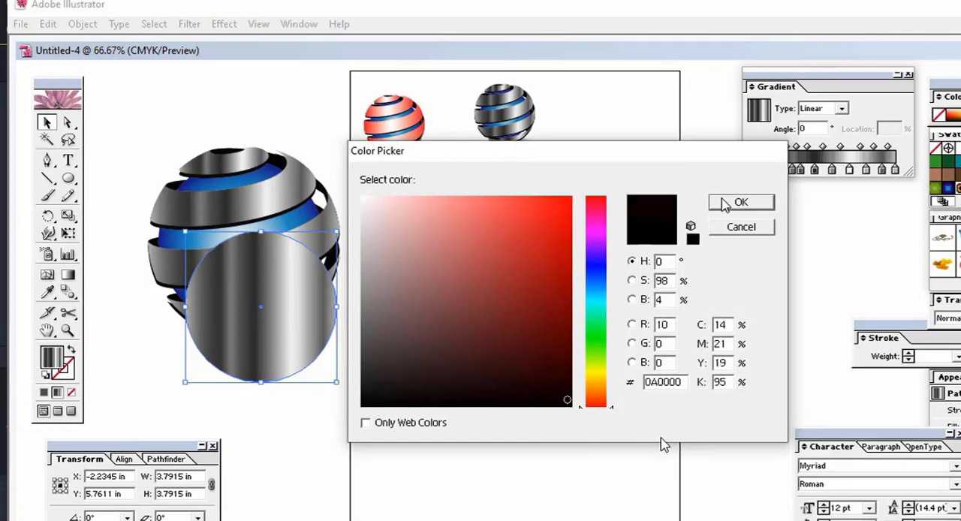
key("Return")
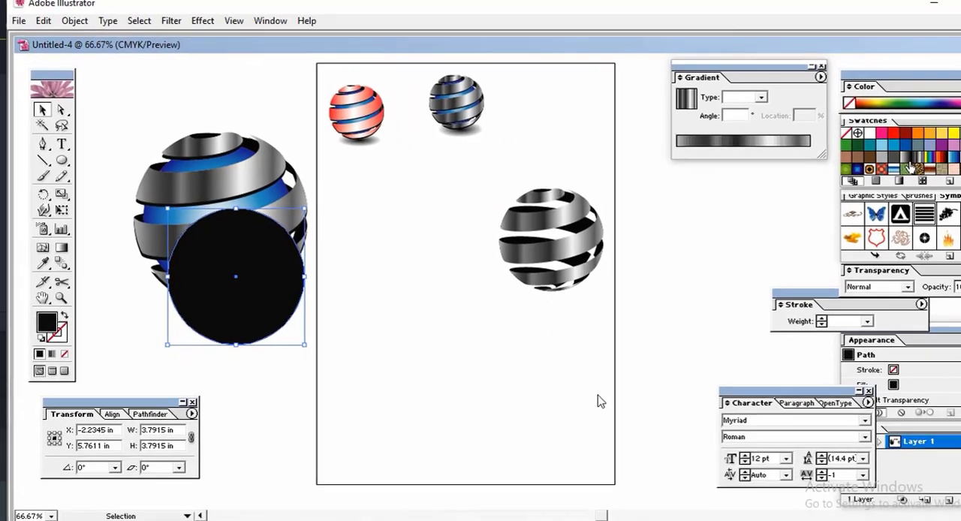
Step: Fill the circle with a radial gradient running from black at about 9% in the centre to white at 100%
left_click(862, 151)
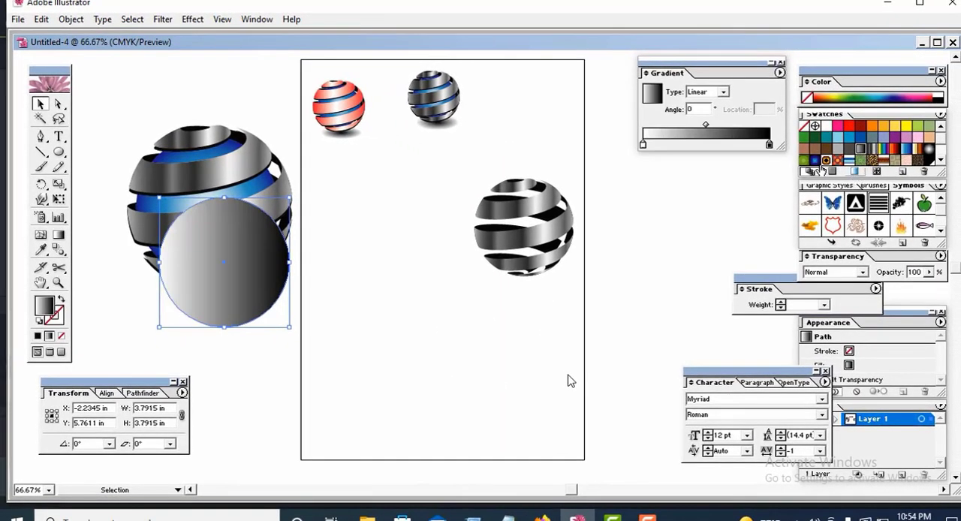
left_click(723, 92)
left_click(699, 112)
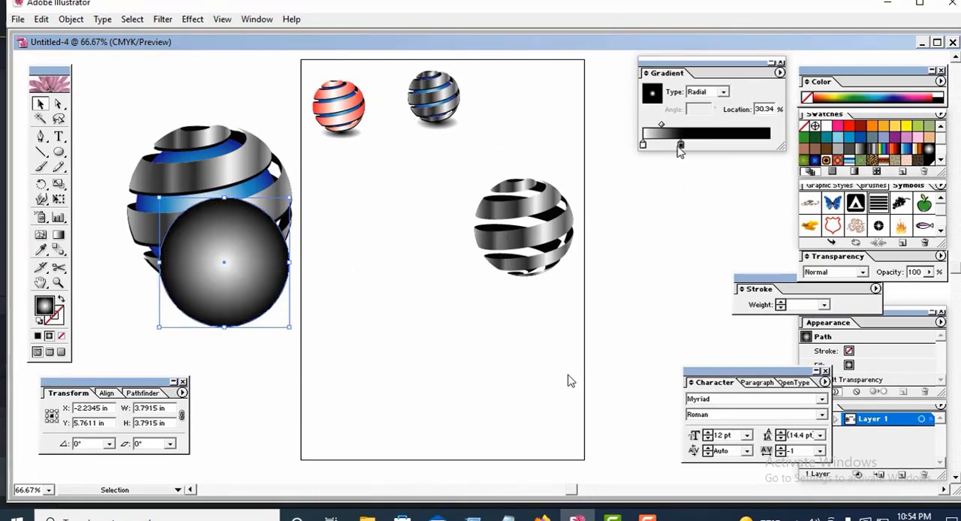
mouse_move(769, 144)
left_mouse_down()
mouse_move(668, 144)
mouse_move(757, 153)
left_mouse_up()
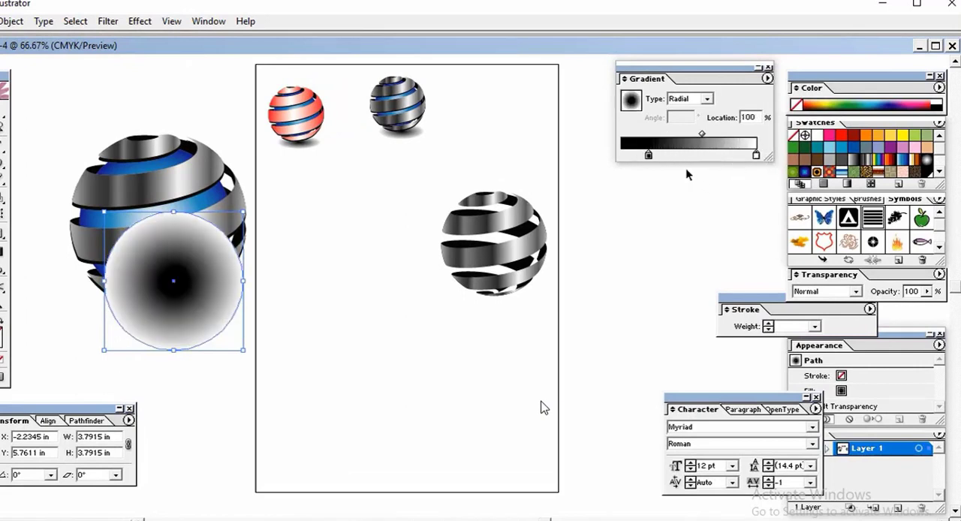
left_click_drag(648, 155, 632, 155)
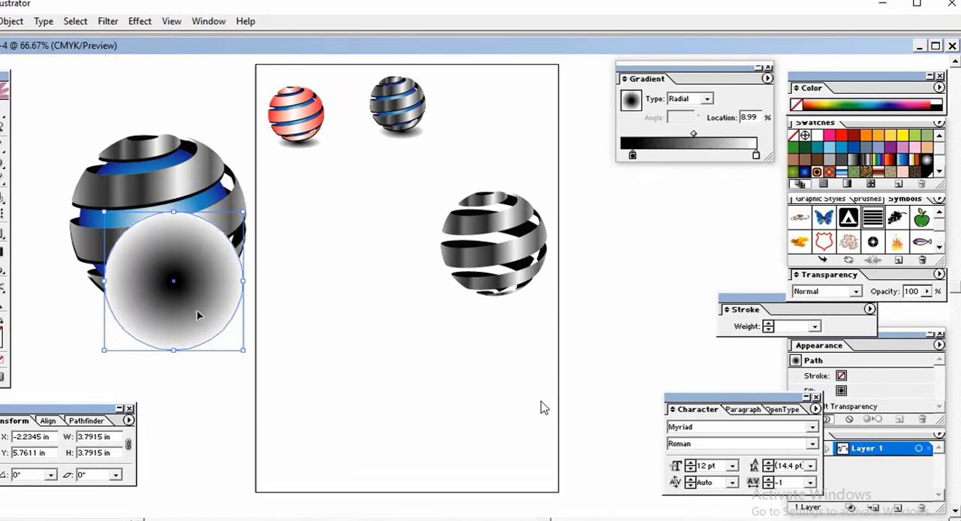
Step: Flatten the gradient circle into an ellipse about 4 in wide and 2 in high across the sphere's base
left_click_drag(174, 348, 173, 293)
left_click_drag(188, 259, 181, 306)
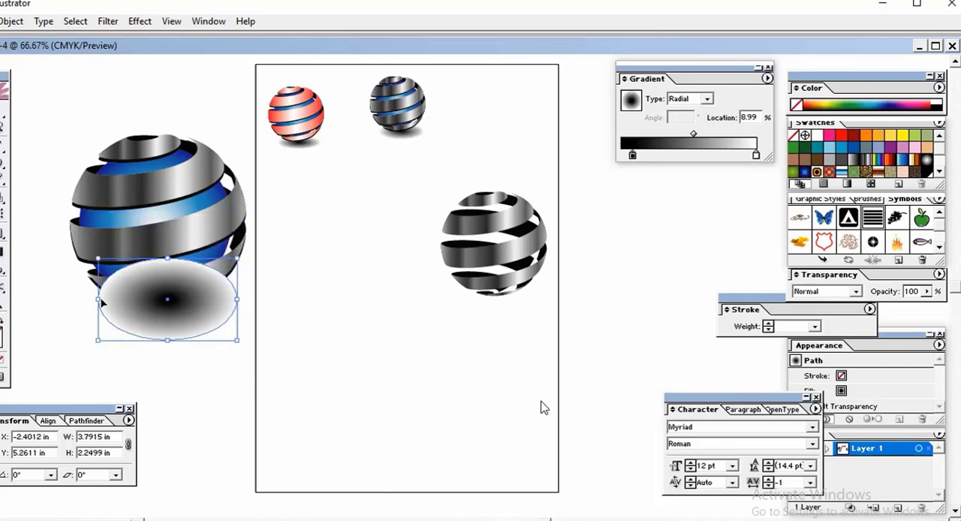
left_click_drag(96, 299, 91, 298)
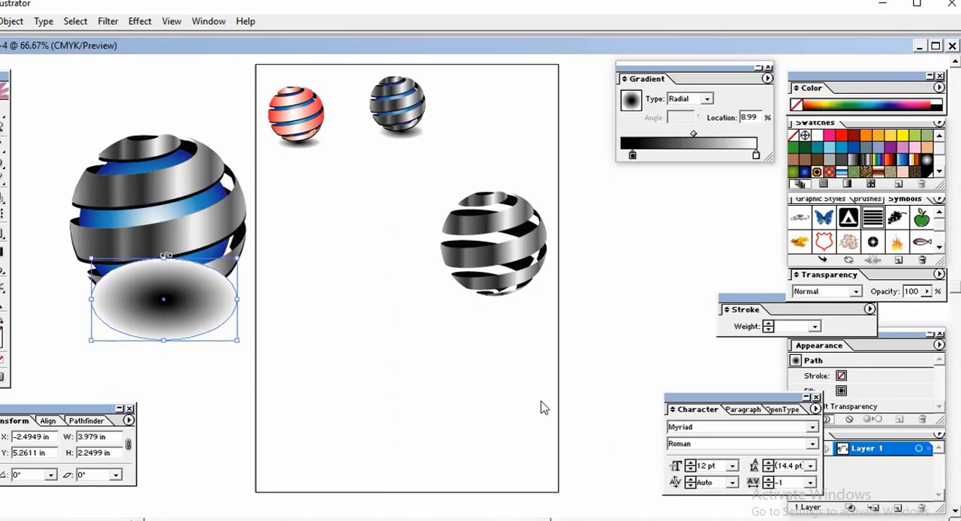
left_click_drag(163, 257, 164, 266)
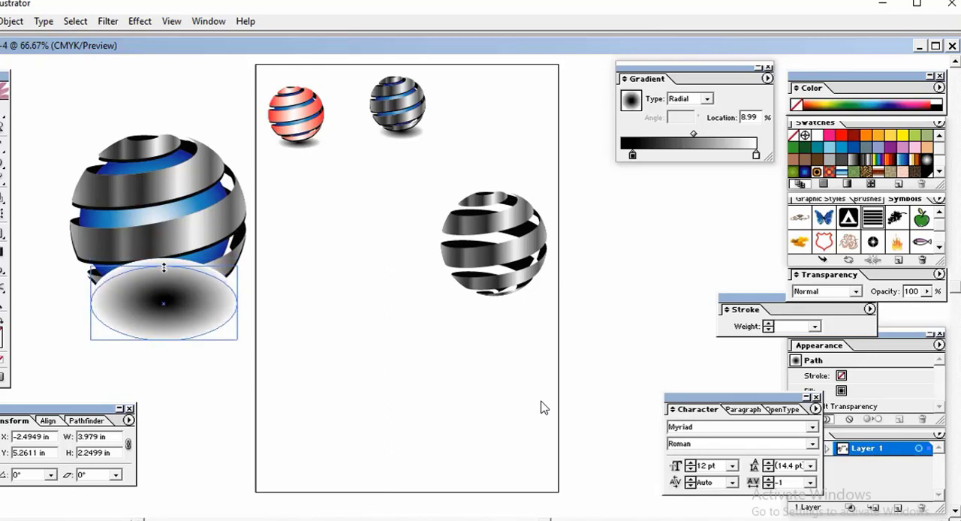
Step: Send the gradient ellipse behind the sphere and nudge it down as a shadow beneath the base
right_click(171, 286)
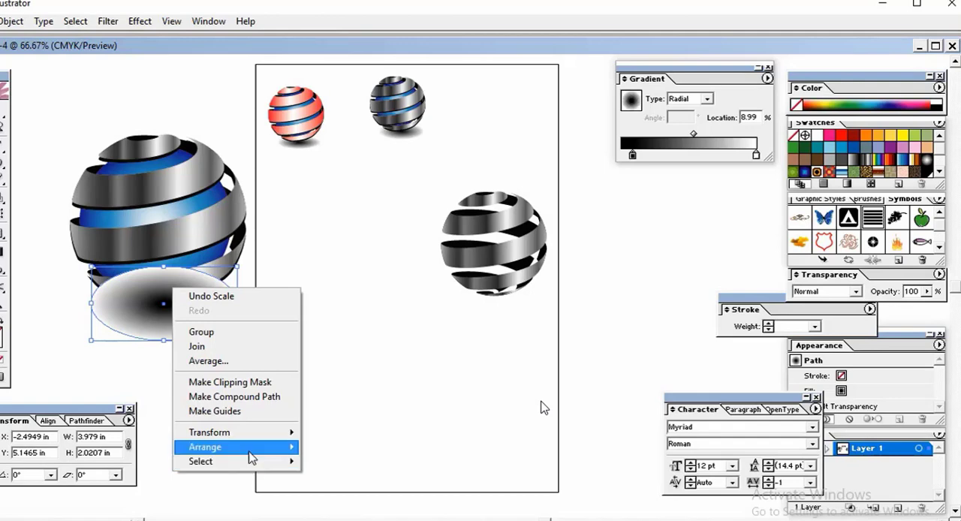
mouse_move(252, 458)
left_click(353, 491)
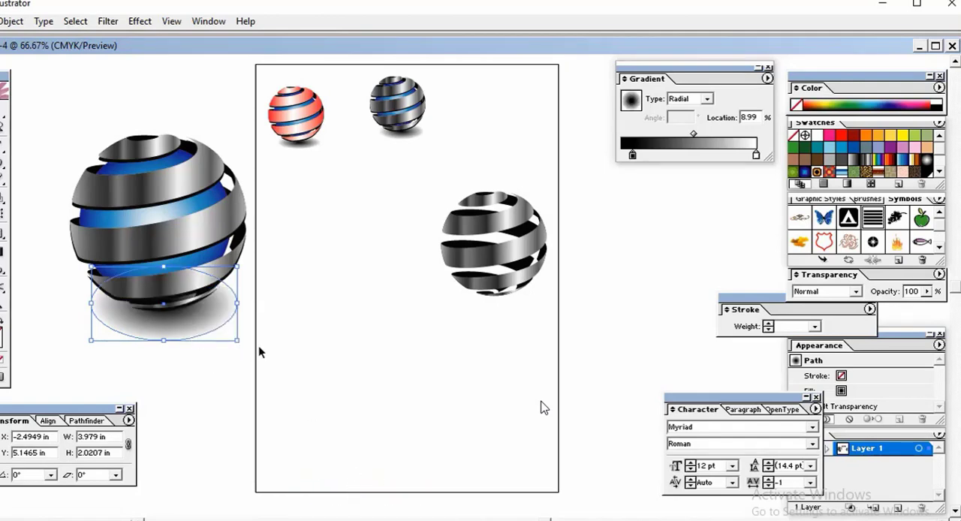
key("Down")
key("Down")
key("Down")
key("Down")
key("Down")
key("Down")
key("Down")
key("Down")
key("Down")
key("Down")
key("Down")
key("Down")
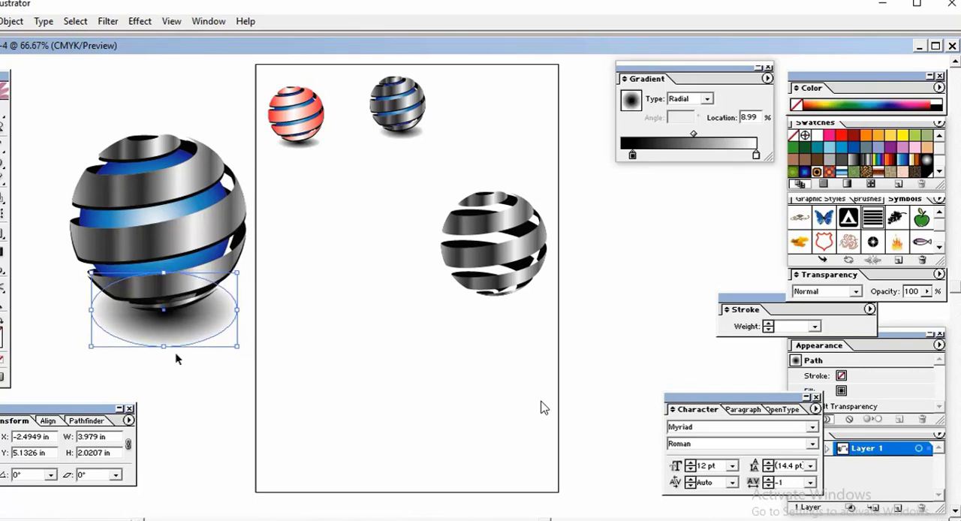
Step: Flatten the shadow ellipse to about 1.6 in high and nudge it farther below the sphere
left_click_drag(164, 348, 164, 336)
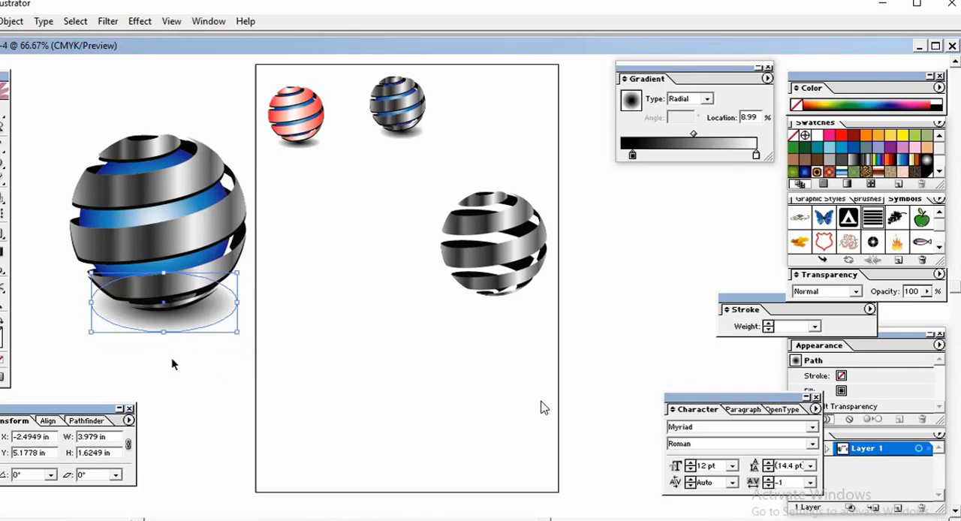
key("Down")
key("Down")
key("Down")
key("Down")
key("Down")
key("Down")
key("Down")
key("Down")
key("Down")
key("Down")
key("Down")
key("Down")
key("Down")
key("Down")
key("Down")
key("Down")
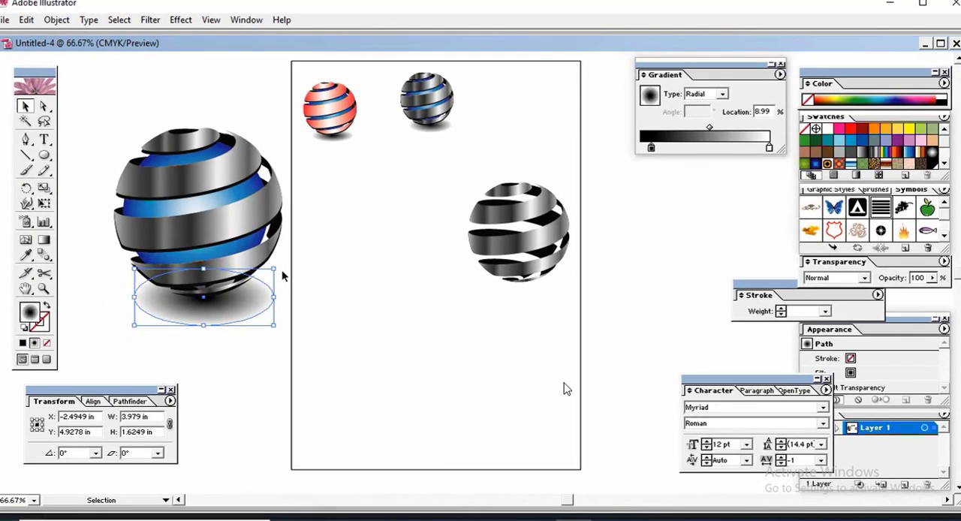
Step: Rotate the shadow ellipse slightly counterclockwise to follow the ribbons' tilt and deselect it
left_click_drag(277, 271, 276, 264)
left_click(249, 326)
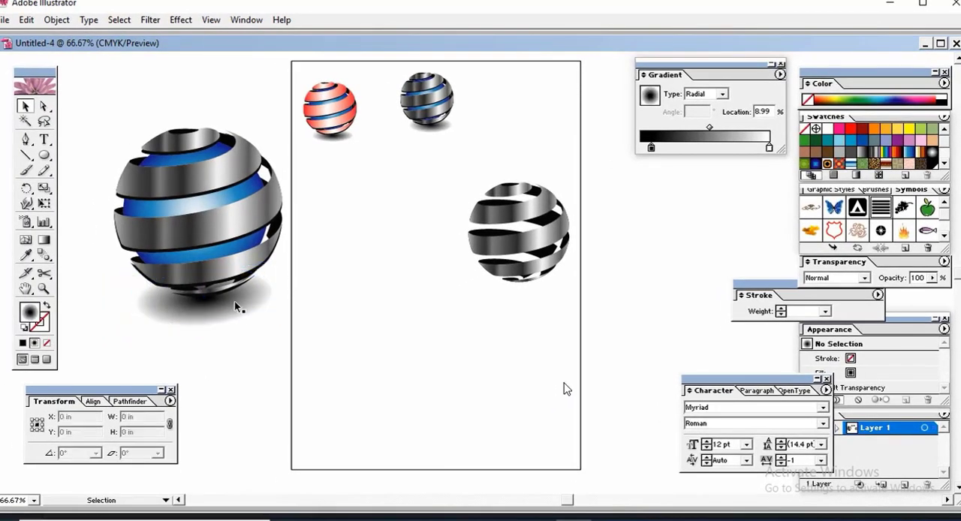
left_click(238, 305)
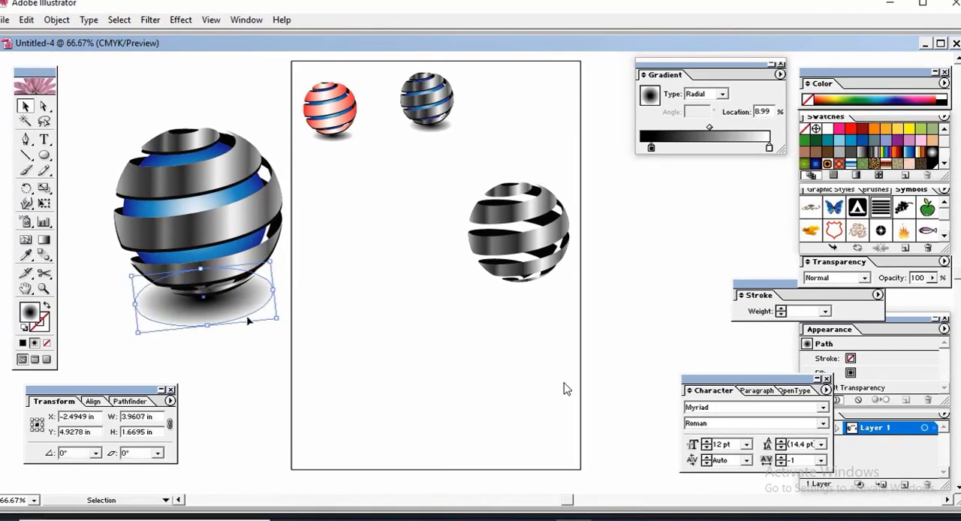
left_click(312, 363)
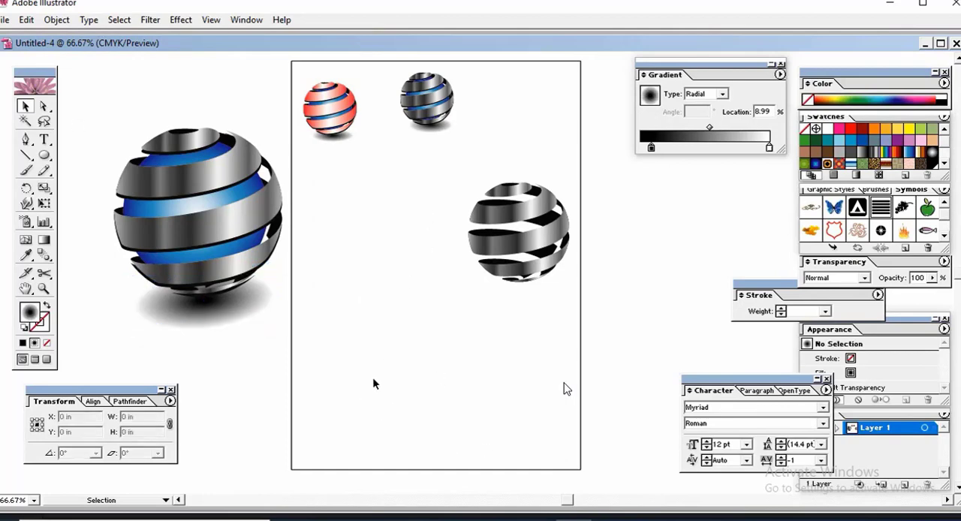
Step: Move the complete sphere with its shadow onto the artboard beside the ribbon-only sphere and scale it down slightly
left_click_drag(100, 130, 249, 323)
left_click_drag(196, 237, 368, 307)
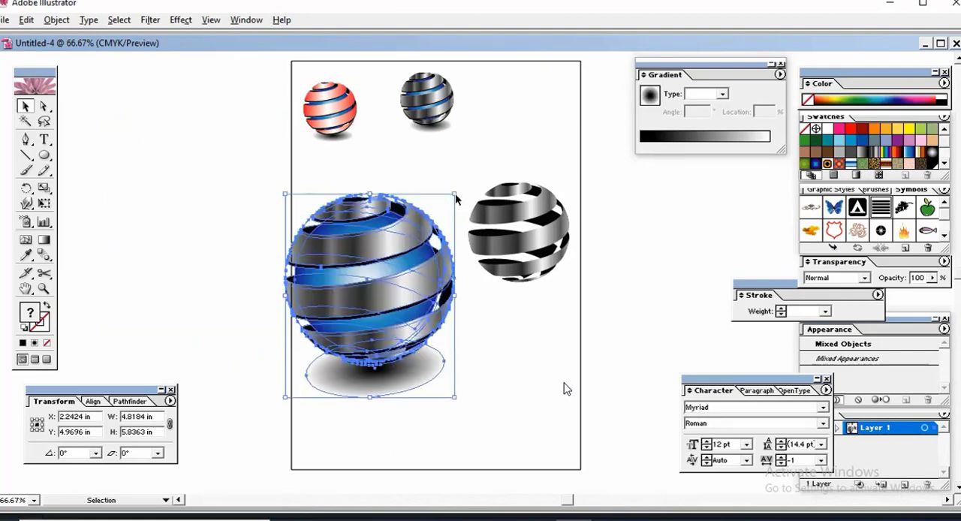
left_click_drag(456, 197, 443, 213)
left_click(499, 335)
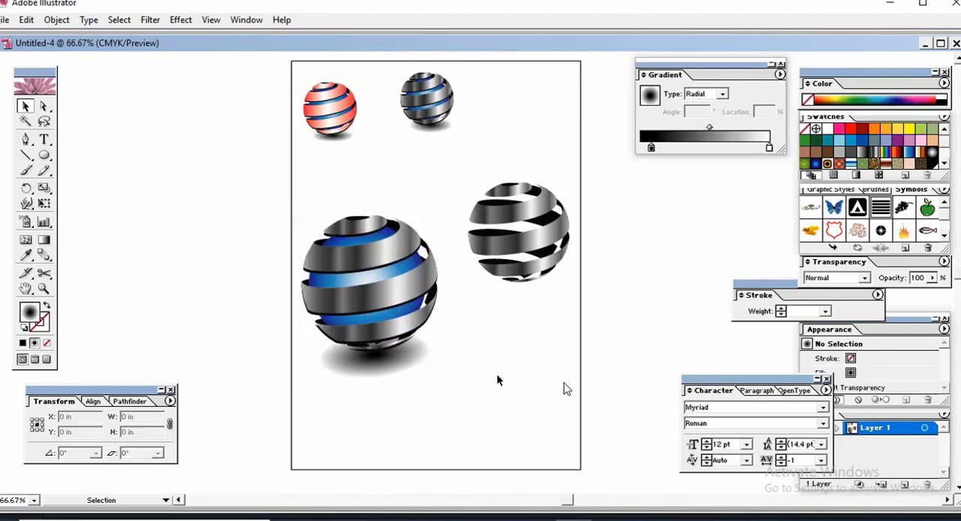
Step: Copy the shadow ellipse beneath the ribbon-only sphere and scale the copy to about 2.5 by 1 in
left_click(402, 358)
left_click_drag(399, 354, 561, 292)
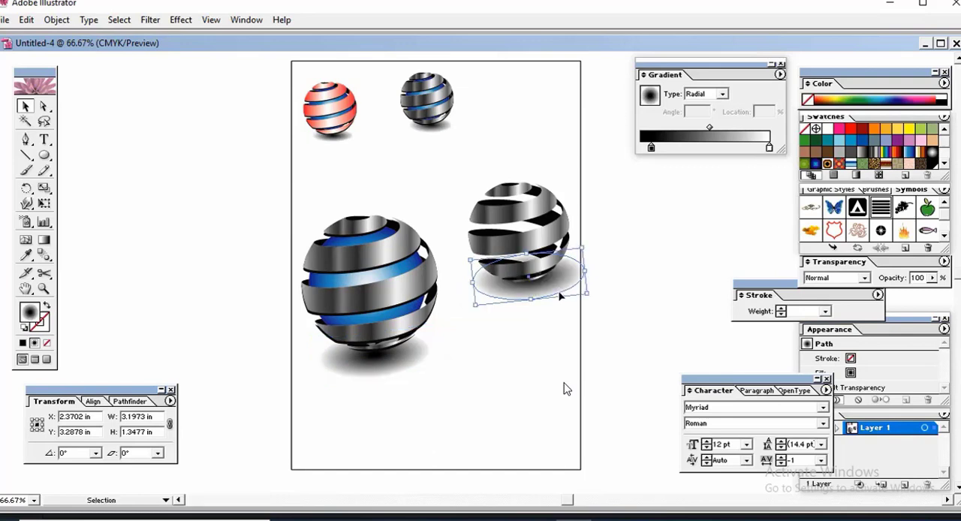
left_click(558, 326)
left_click(556, 292)
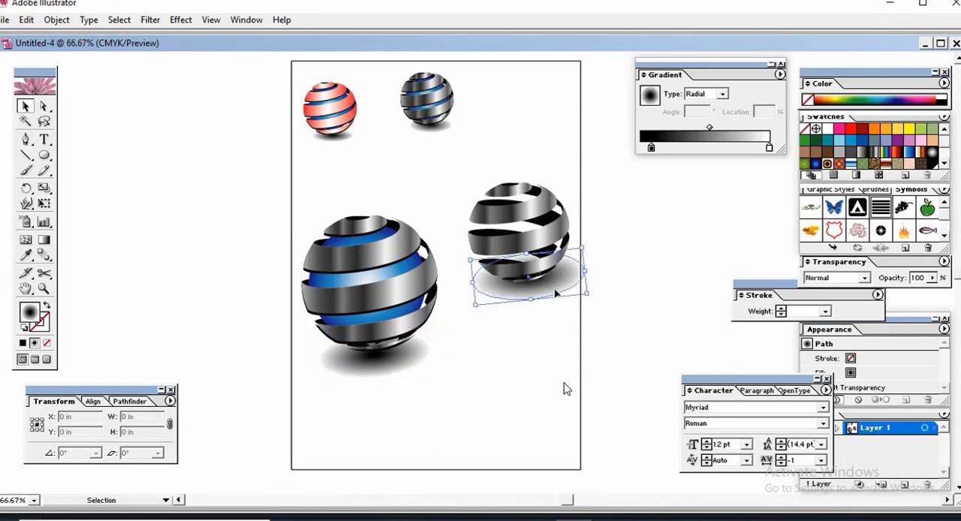
left_click_drag(584, 246, 574, 256)
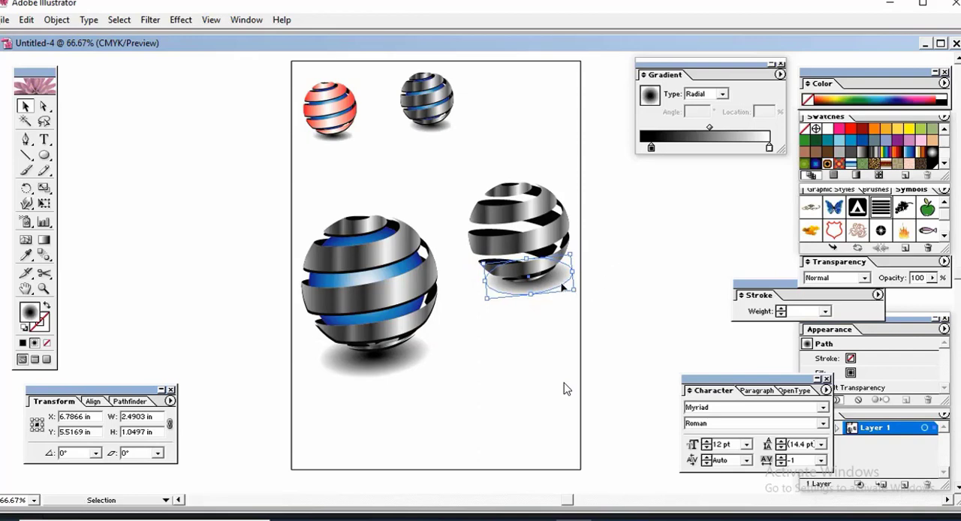
Step: Flatten the copied shadow to about 0.95 in high, nudge it down under the ribbon-only sphere and deselect it
left_click_drag(561, 286, 529, 295)
key("Down")
key("Down")
key("Down")
key("Down")
key("Down")
key("Down")
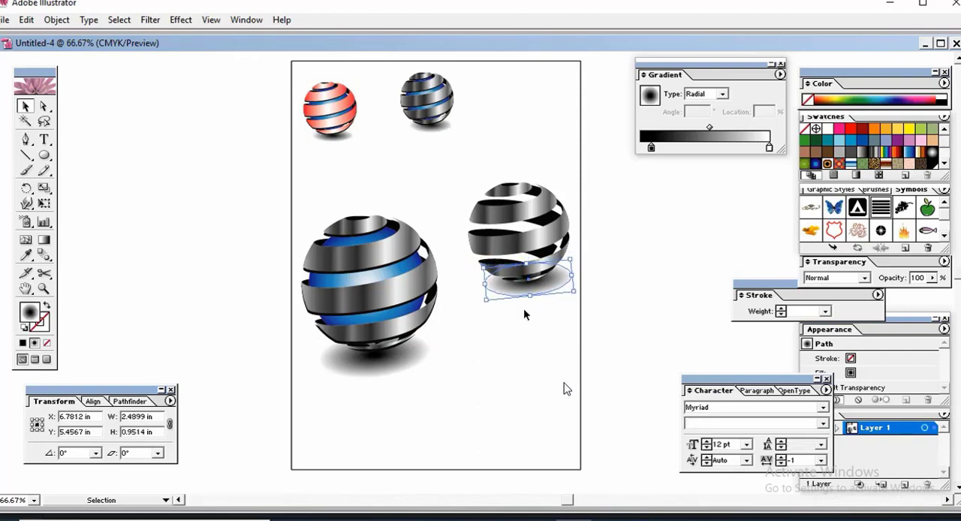
left_click(530, 353)
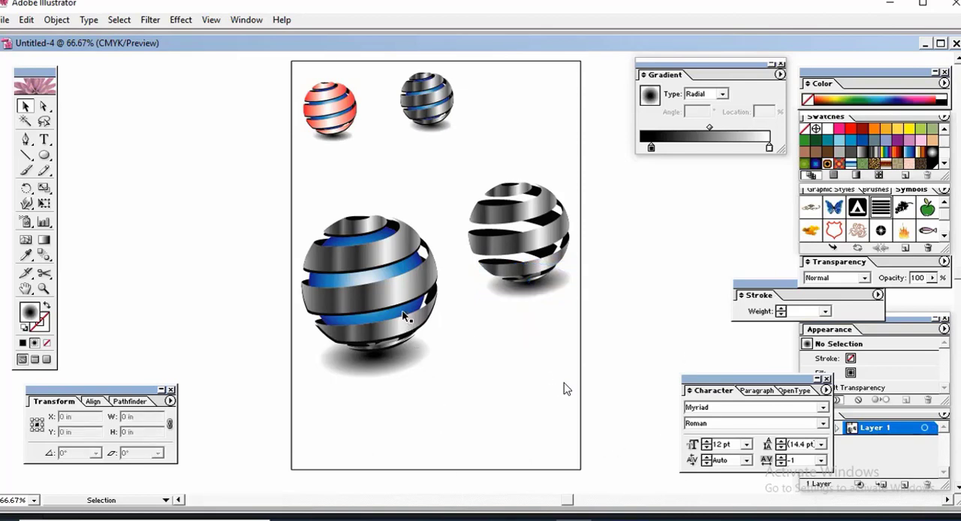
Step: Copy the large sphere's blue circle into the ribbon-only sphere, scale it to fit inside the ribbons and bring it forward
left_click_drag(405, 331, 557, 268)
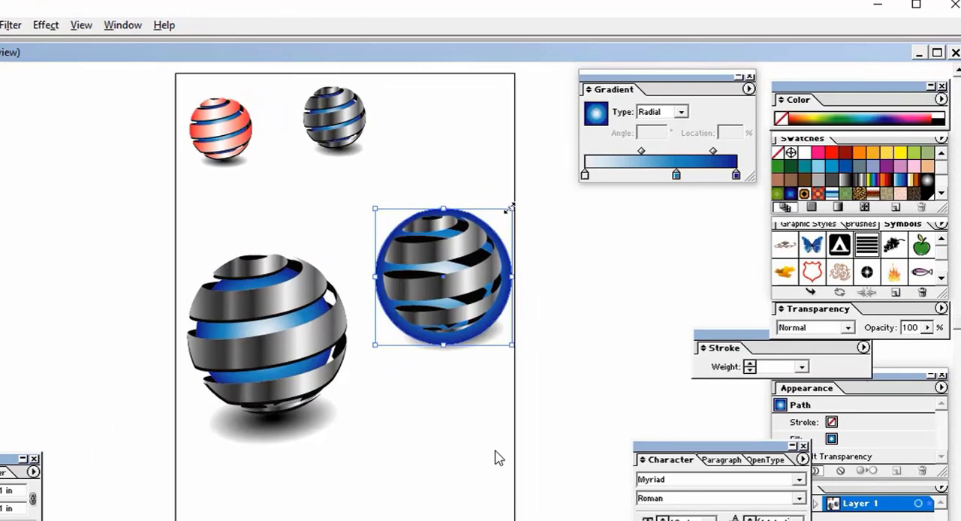
left_click_drag(510, 209, 501, 224)
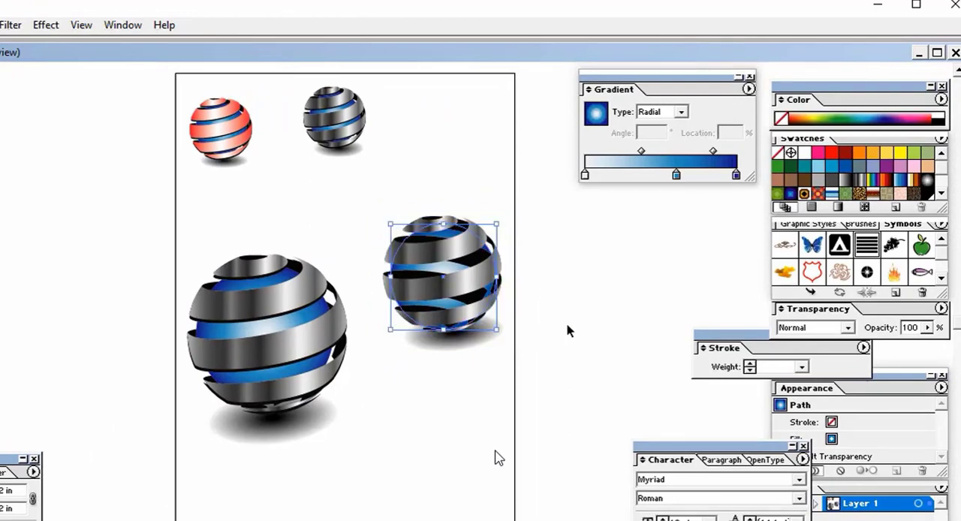
right_click(469, 257)
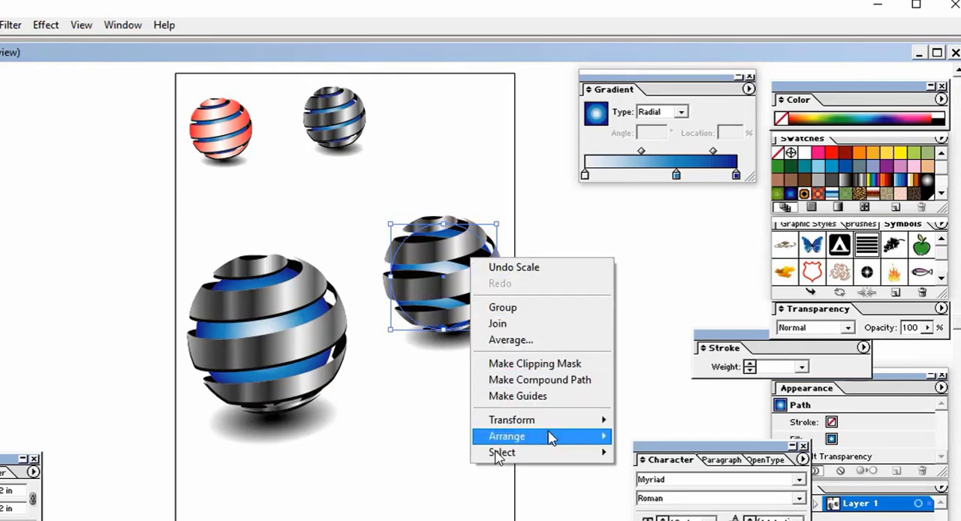
mouse_move(548, 436)
left_click(643, 452)
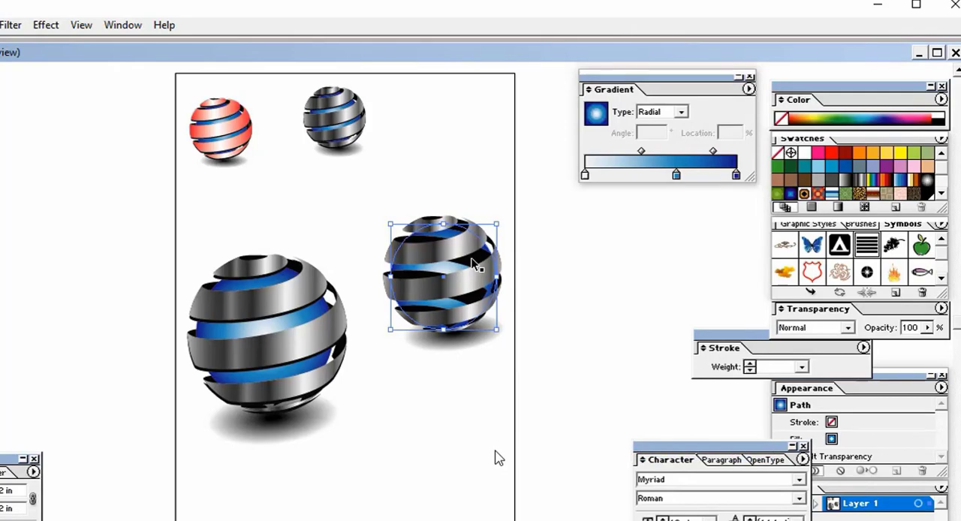
left_click(574, 287)
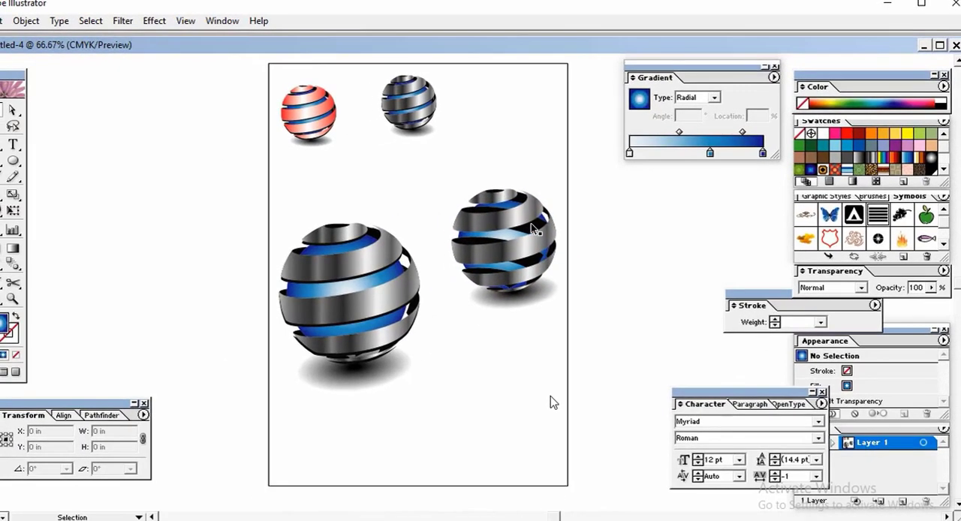
Step: Send the smaller sphere's group of black inner ribbons behind its blue circle
left_click(536, 229)
right_click(535, 229)
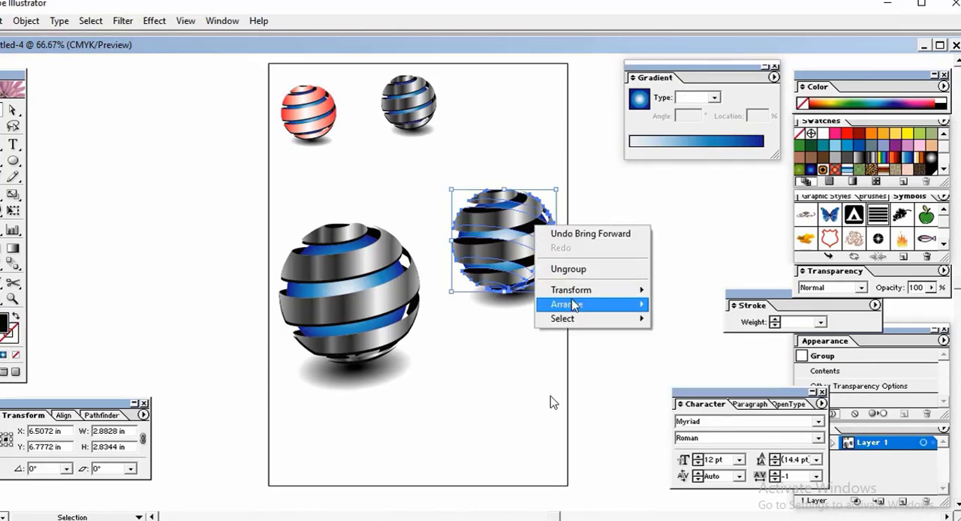
mouse_move(575, 304)
left_click(600, 367)
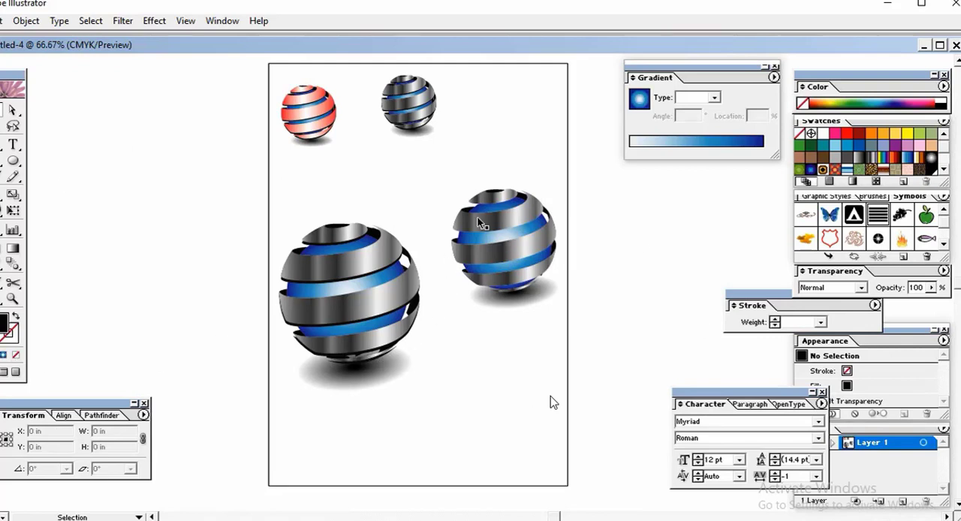
Step: Enlarge the second sphere with its shadow to about 3.5 in wide and place it level with the large sphere
left_click_drag(459, 178, 561, 318)
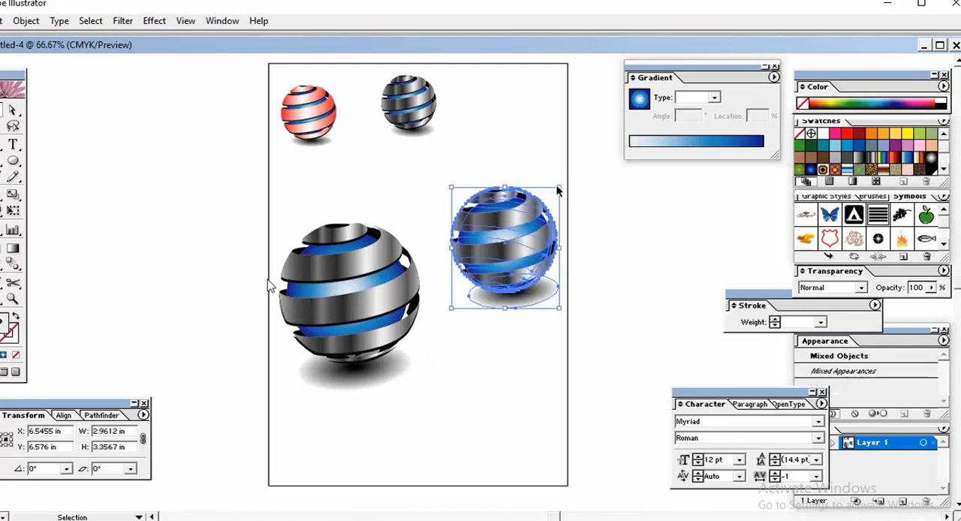
mouse_move(559, 187)
left_mouse_down()
mouse_move(568, 167)
mouse_move(571, 174)
left_mouse_up()
left_click_drag(527, 282, 543, 334)
left_click(632, 313)
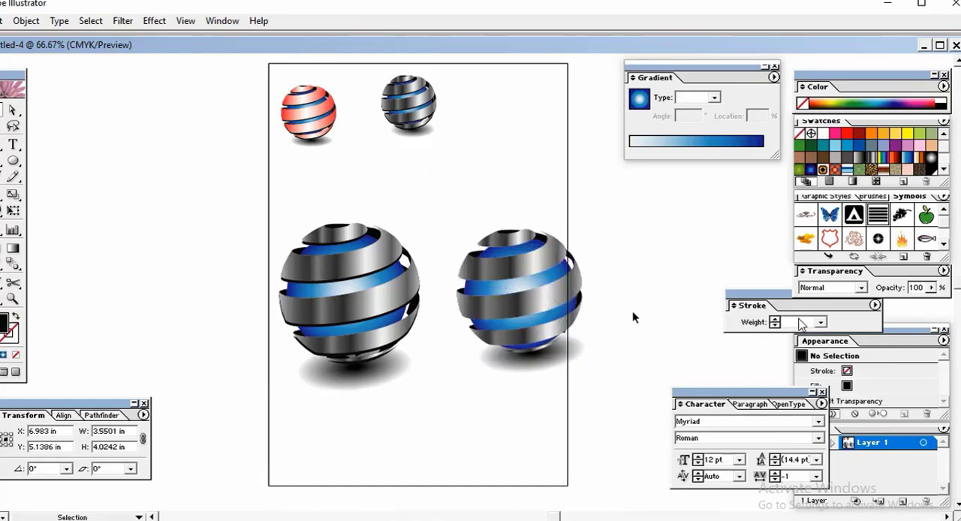
Step: Fill the second sphere's outer ribbons with the black-to-white radial gradient swatch
left_click(538, 286)
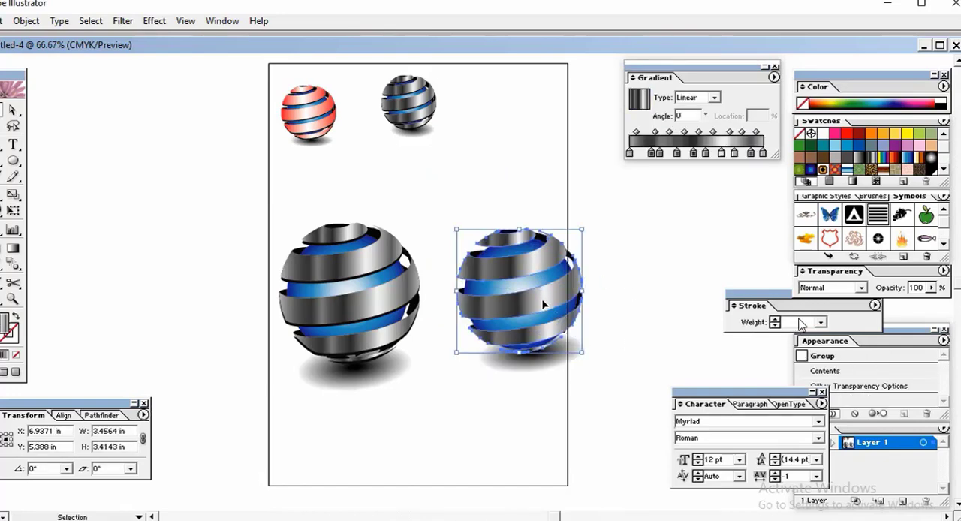
left_click(844, 151)
left_click(743, 142)
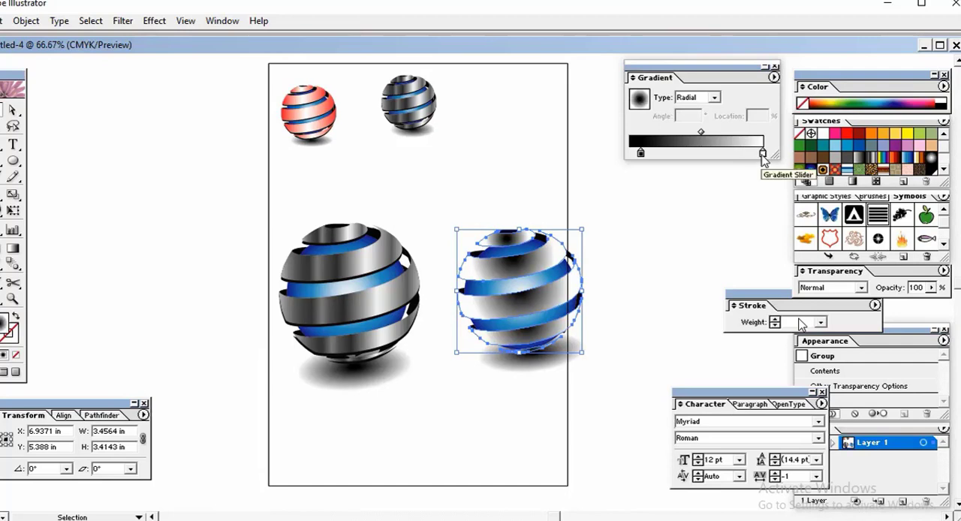
left_click(650, 265)
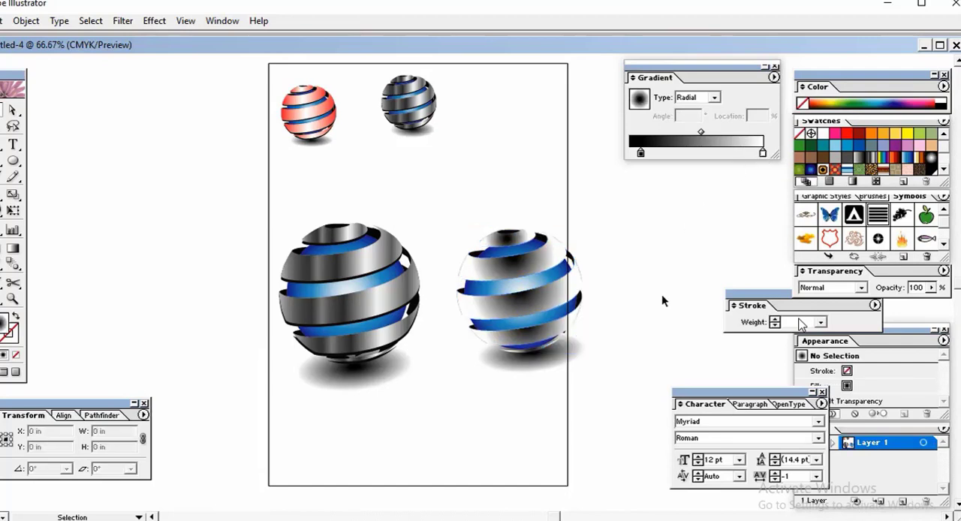
key("ctrl+z")
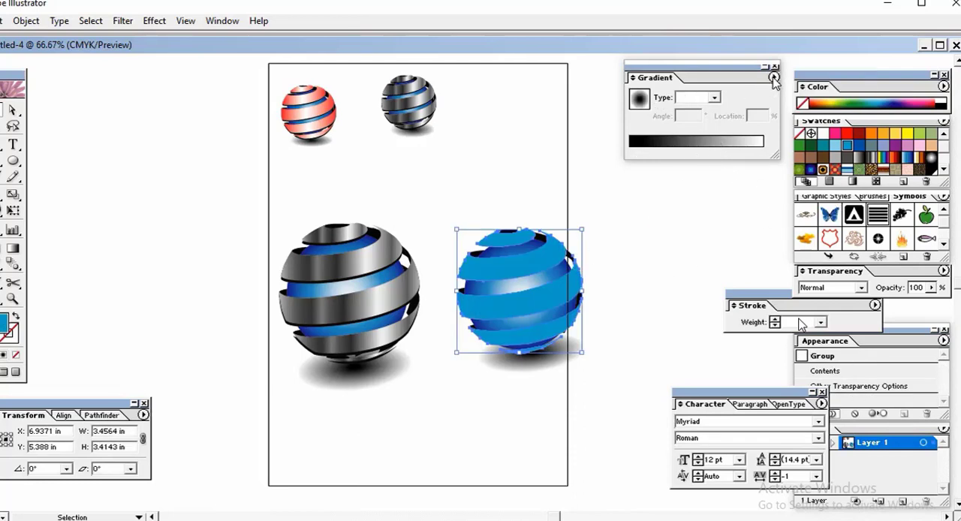
key("period")
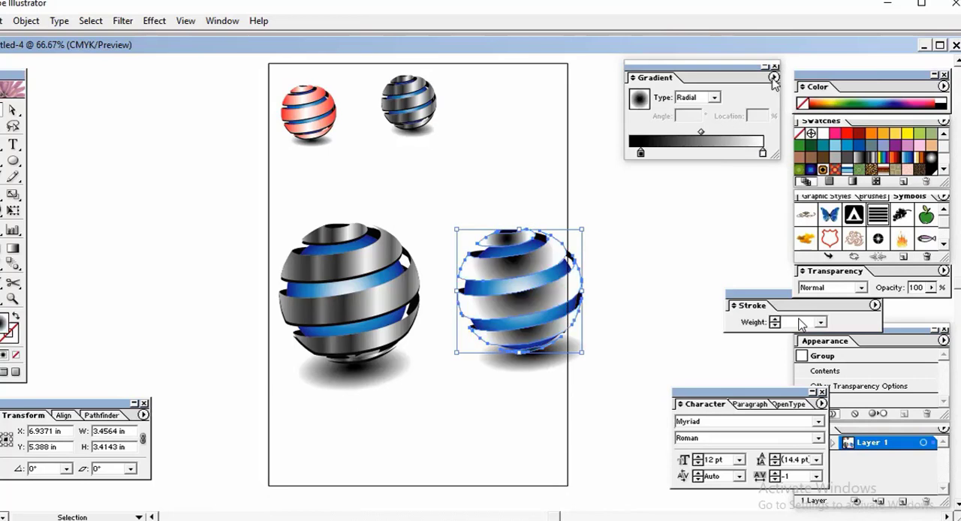
Step: Change the second sphere's ribbon gradient to the Linear type and deselect the ribbons
left_click(774, 79)
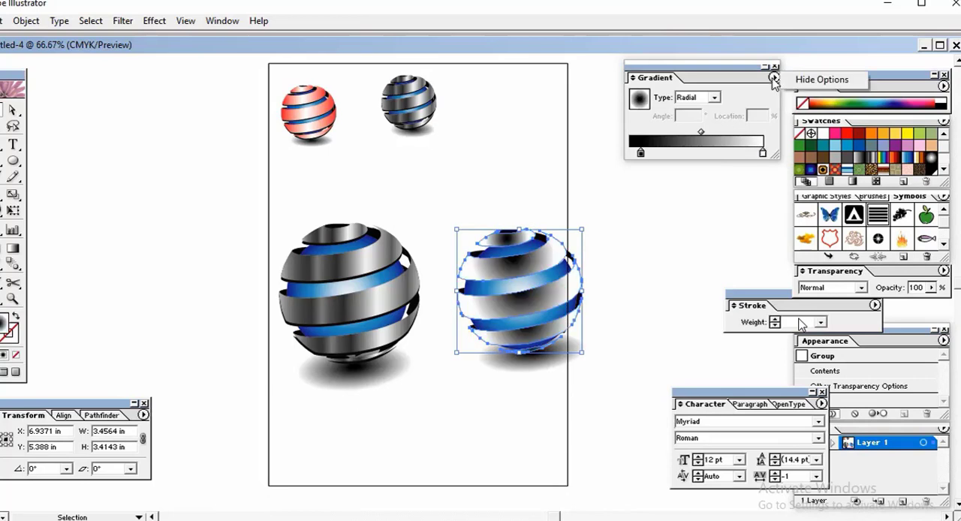
left_click(763, 152)
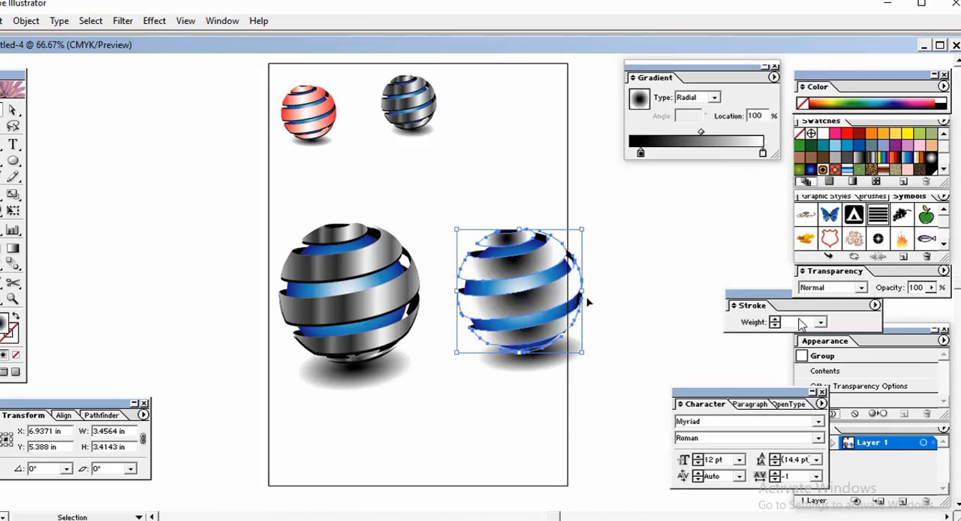
left_click(773, 78)
left_click(773, 78)
left_click(773, 78)
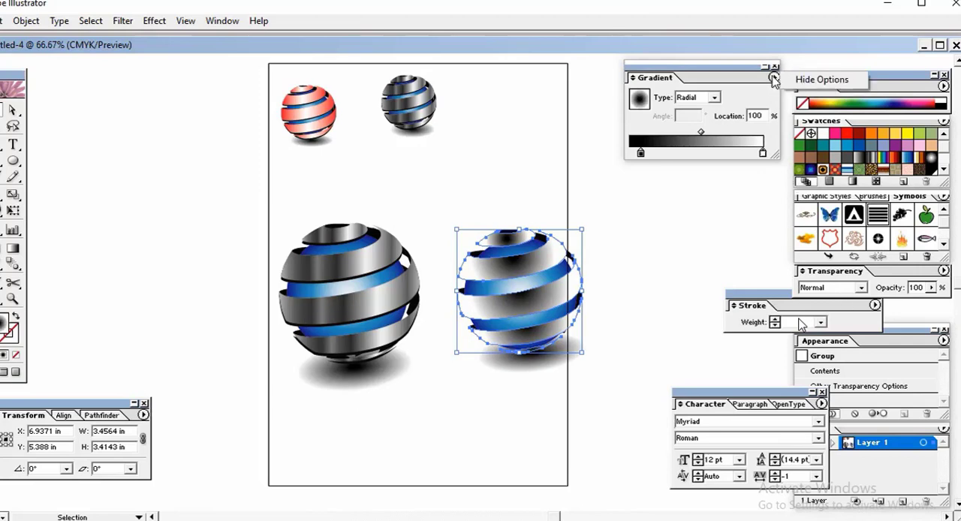
left_click(715, 98)
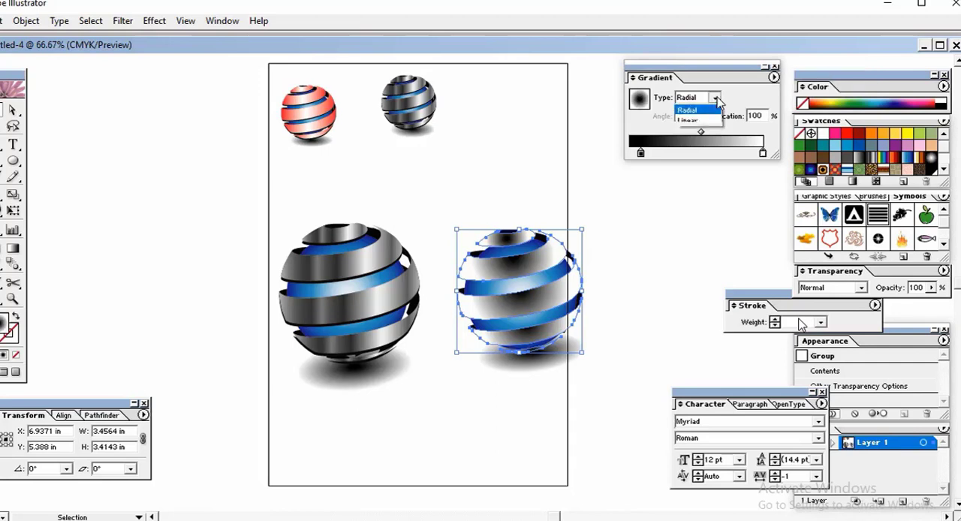
left_click(687, 121)
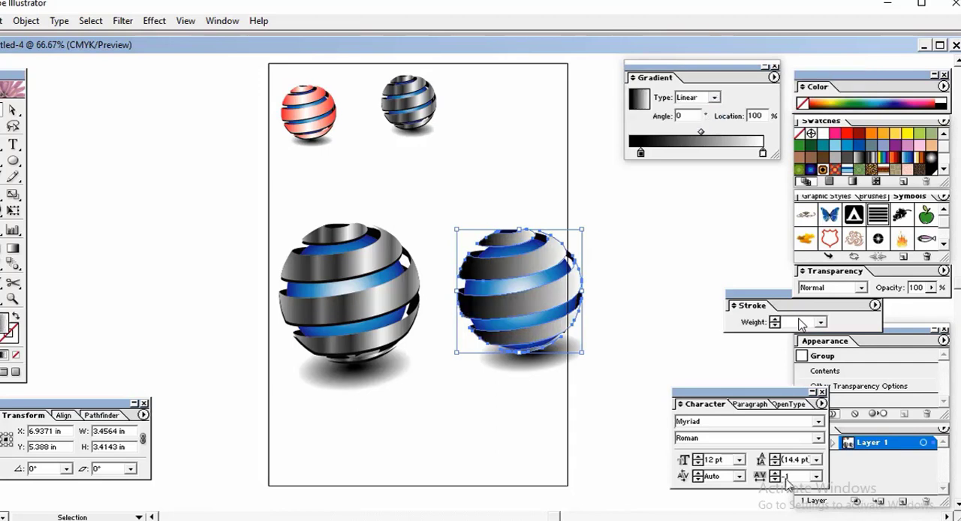
left_click(569, 434)
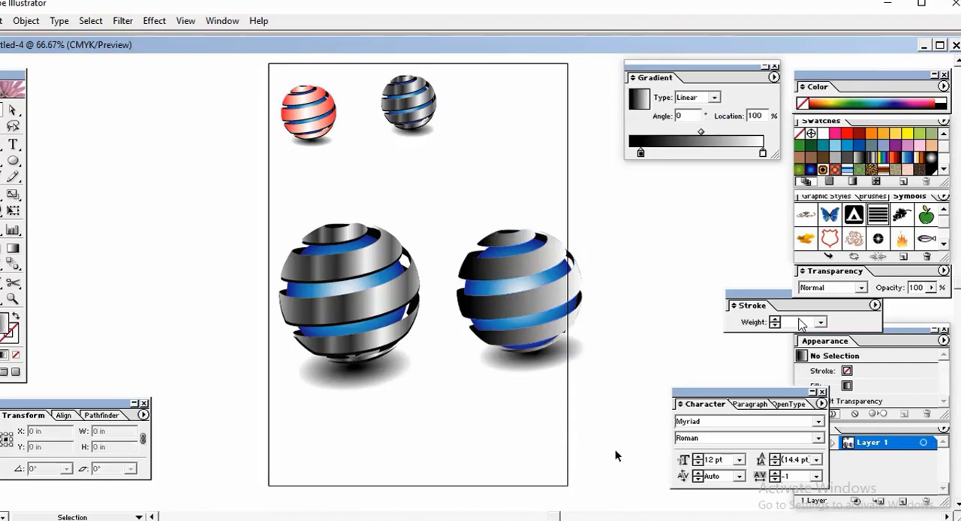
Step: Recolor the black gradient stop of the second sphere's ribbons dark green and switch the gradient type to Radial
left_click(557, 309)
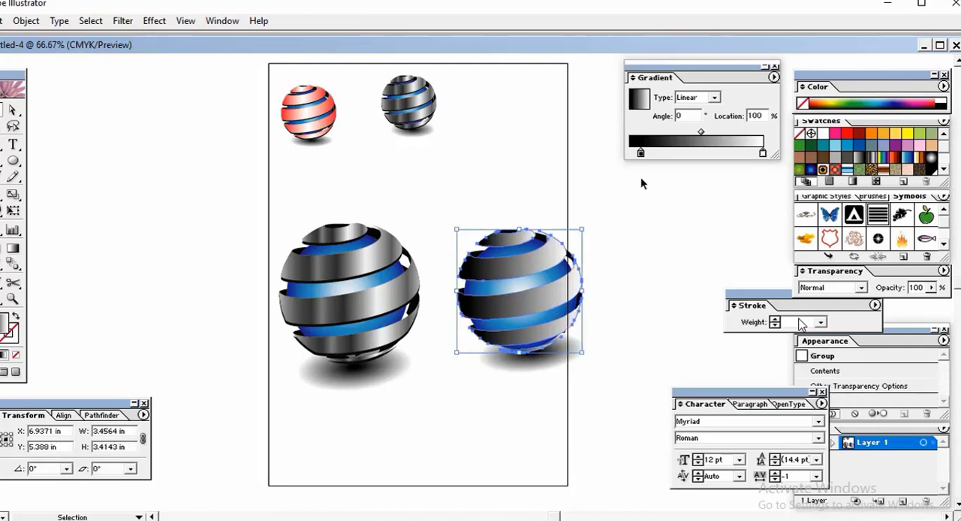
left_click(640, 155)
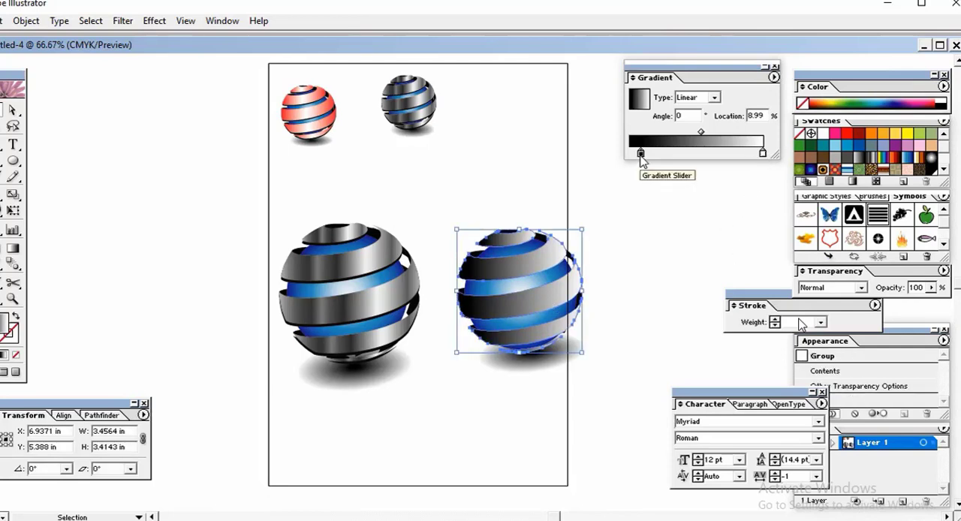
left_click(929, 100)
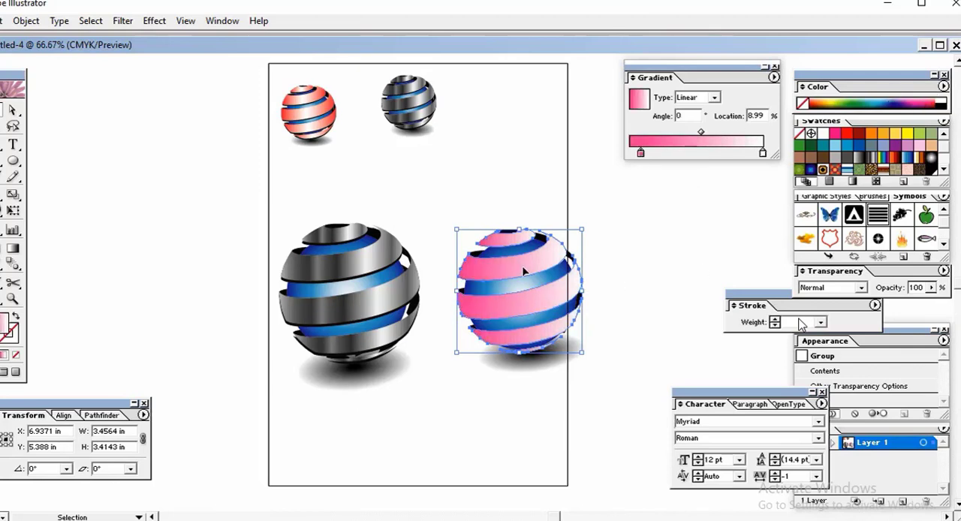
left_click(857, 99)
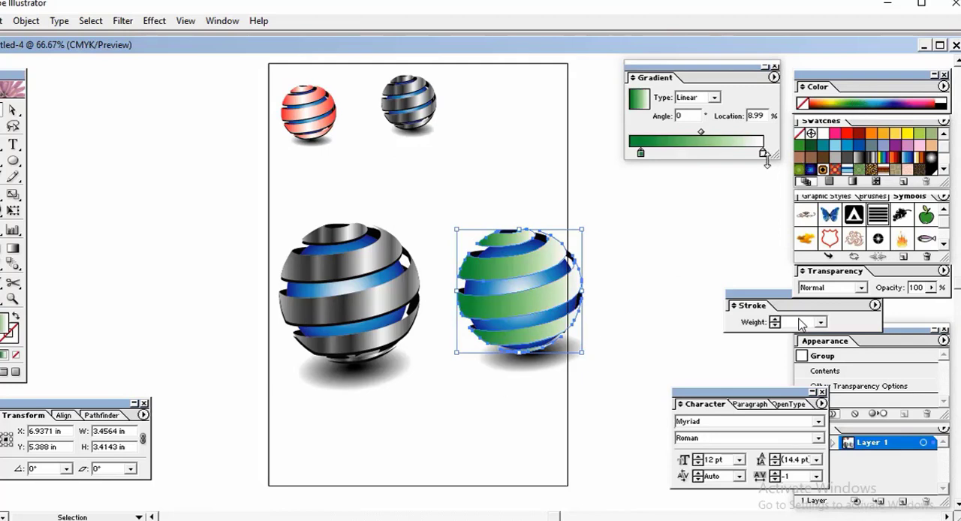
left_click(718, 98)
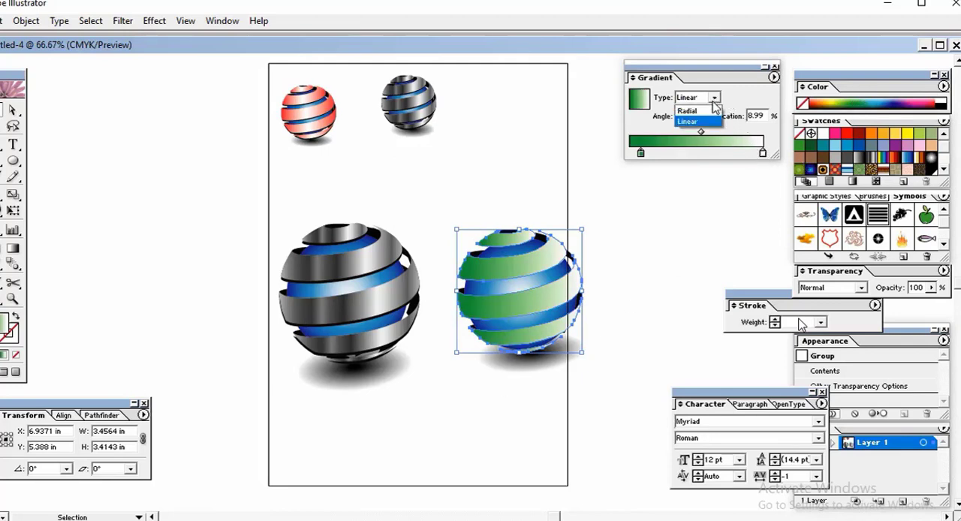
left_click(712, 111)
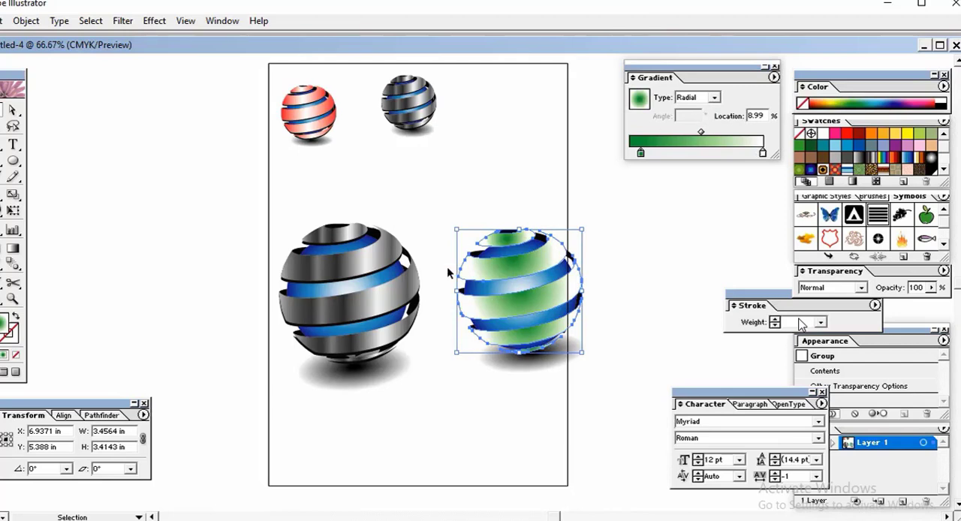
left_click(674, 309)
left_click(508, 312)
Step: Rework the ribbons' radial gradient into green-white-green with white near the middle and midpoints at about 24% and 76%
left_click(763, 153)
left_click_drag(763, 153, 722, 153)
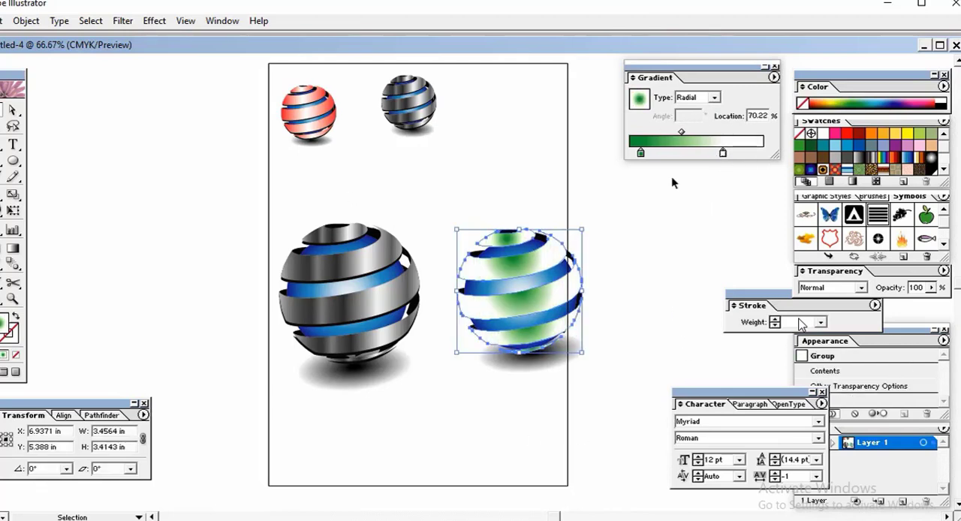
left_click_drag(642, 153, 629, 167)
left_click_drag(723, 154, 700, 166)
key("ctrl+z")
left_click_drag(665, 135, 644, 134)
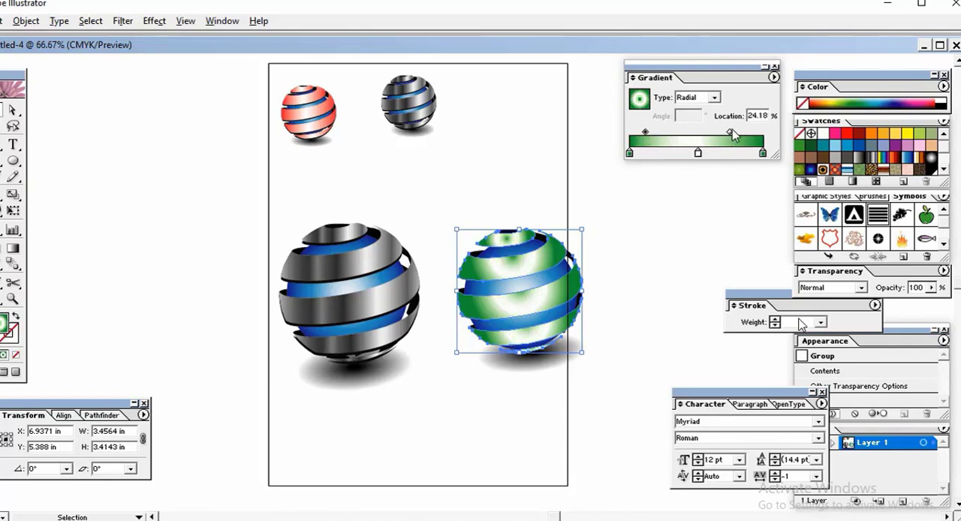
left_click_drag(731, 132, 747, 133)
left_click(650, 243)
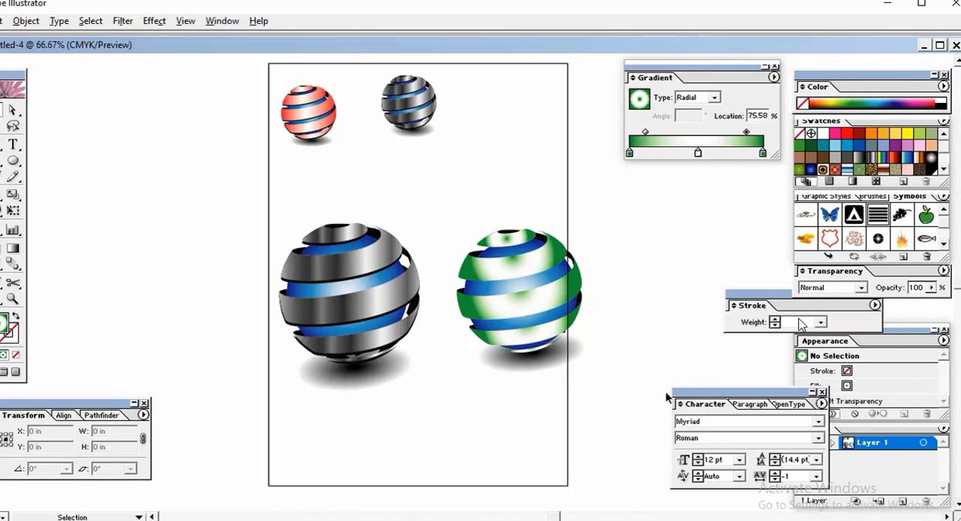
Step: Try different directions and lengths for the green-white radial gradient across the second sphere's ribbons using the Gradient tool
left_click(527, 295)
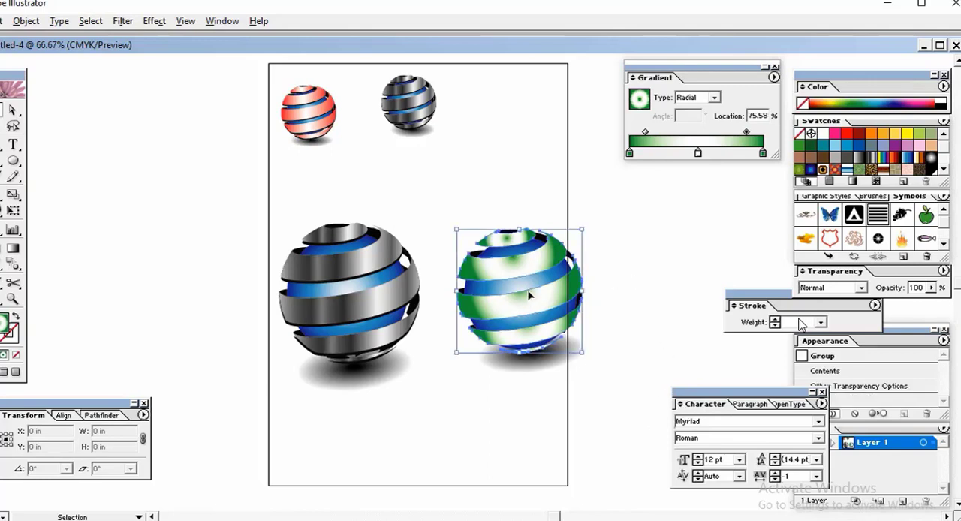
left_click(13, 248)
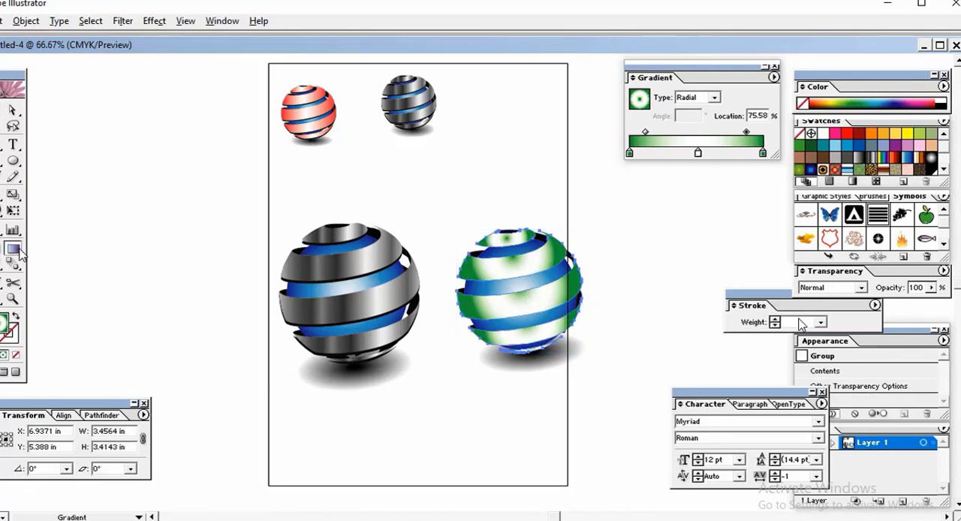
left_click_drag(435, 224, 586, 374)
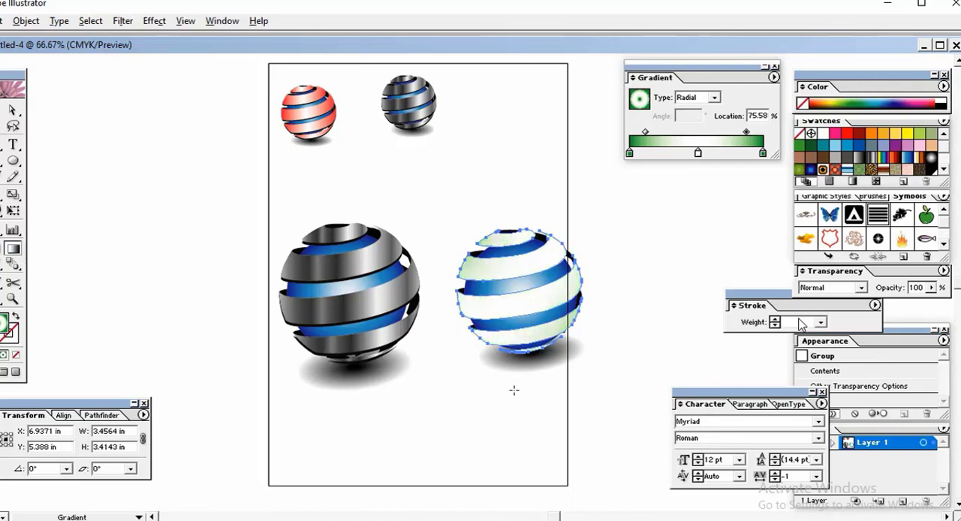
left_click_drag(530, 399, 471, 497)
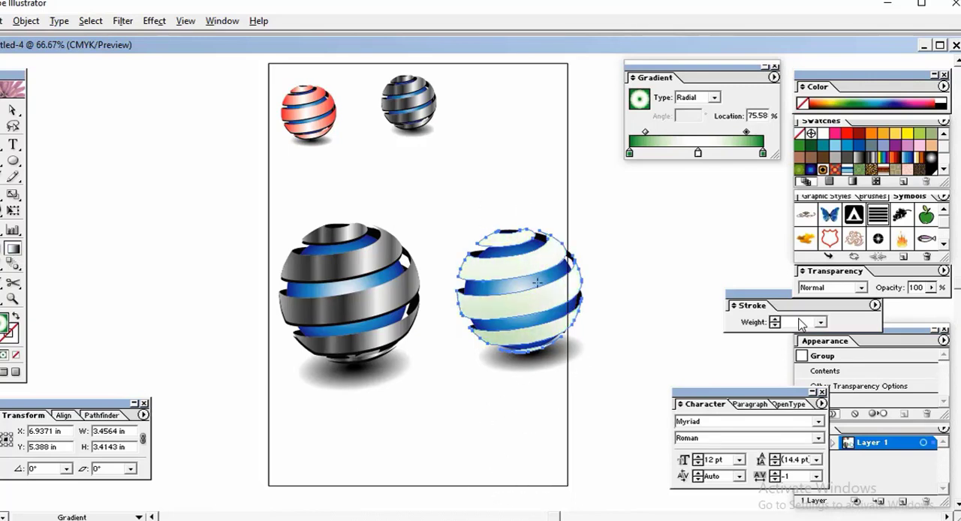
left_click_drag(538, 283, 565, 354)
left_click_drag(471, 225, 512, 323)
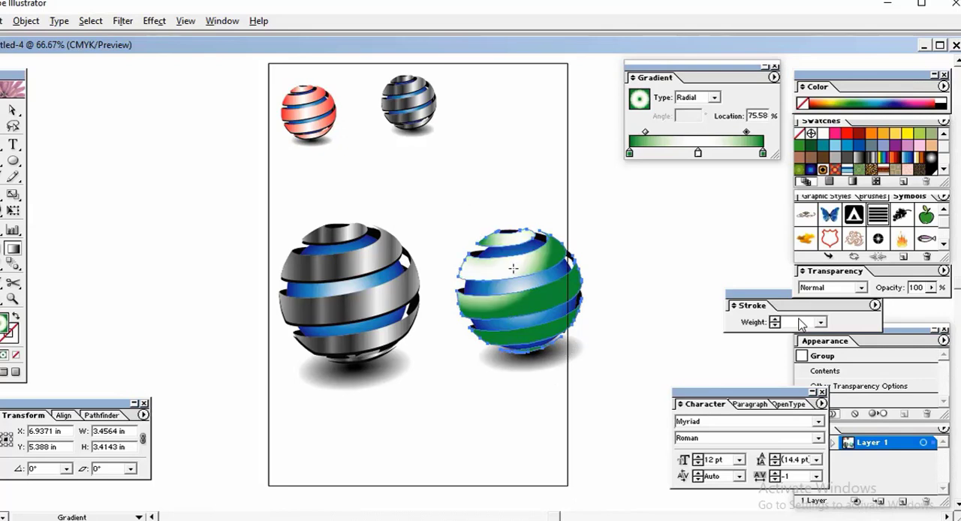
left_click_drag(512, 268, 633, 395)
left_click_drag(525, 434, 569, 415)
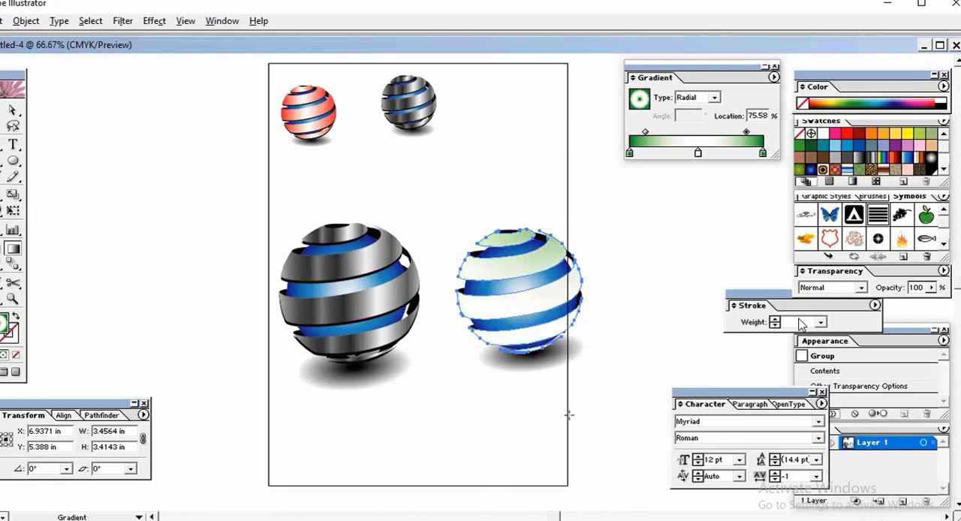
left_click_drag(525, 371, 514, 233)
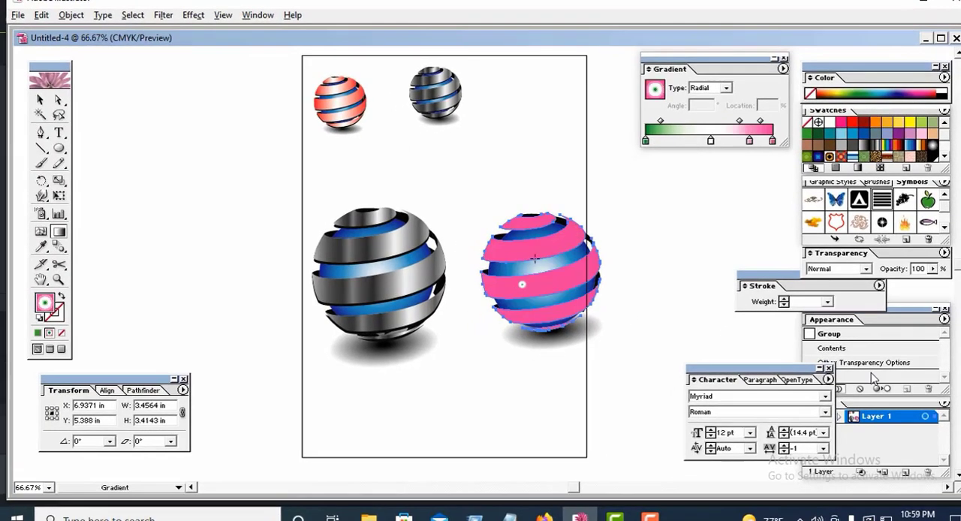
Step: Spread the green-white-pink radial gradient from the second sphere's upper ribbon toward its lower edge, then deselect the ribbons
left_click_drag(537, 281, 539, 256)
left_click_drag(542, 295, 533, 265)
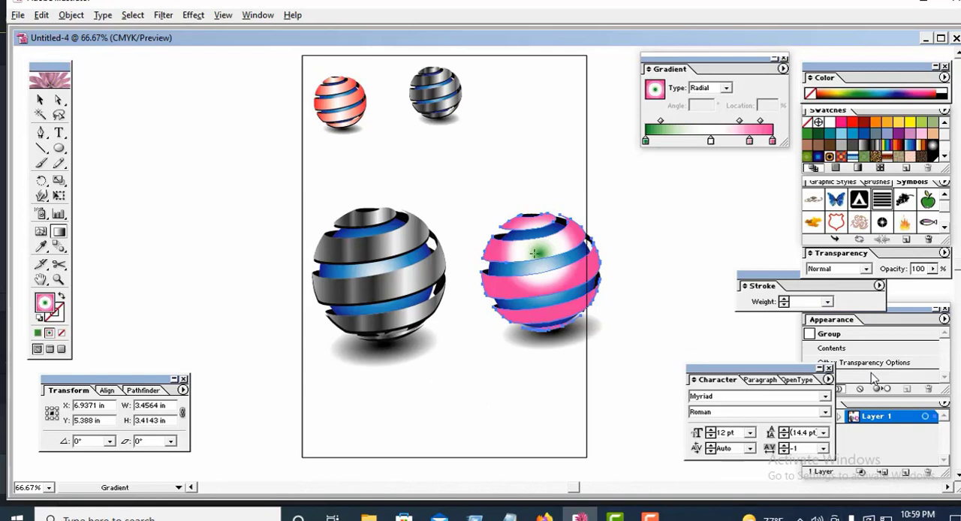
left_click_drag(533, 250, 552, 314)
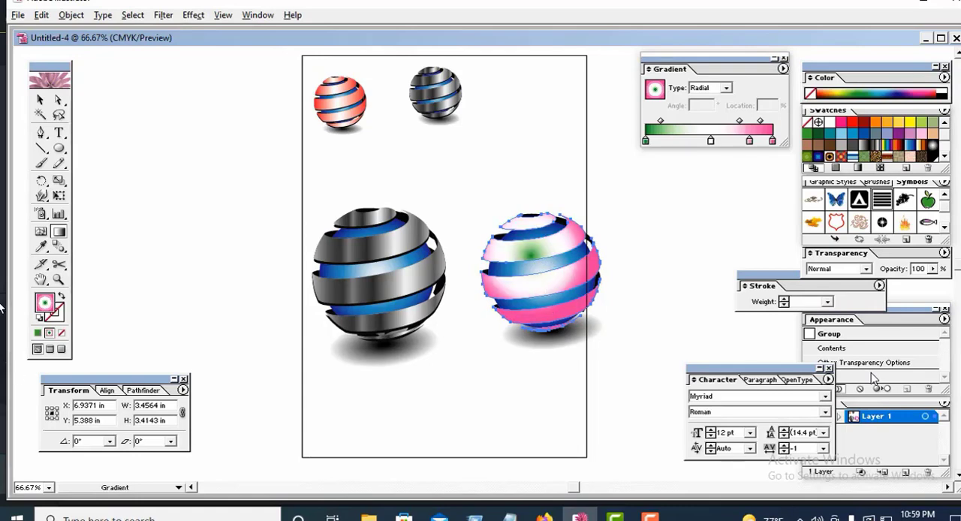
left_click(40, 100)
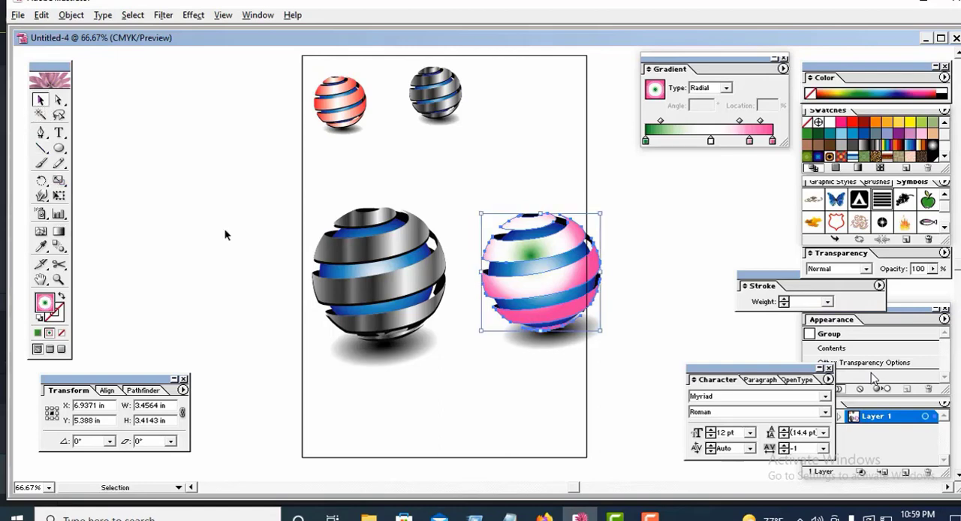
left_click(545, 414)
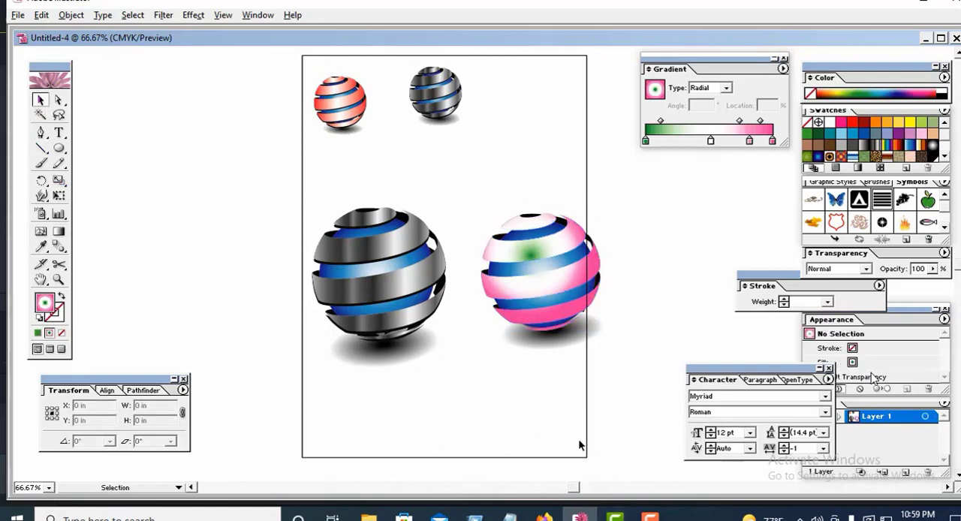
Step: Move the second sphere with its shadow up and slightly left, above the large sphere's level and near the page's right edge
left_click_drag(534, 189, 585, 390)
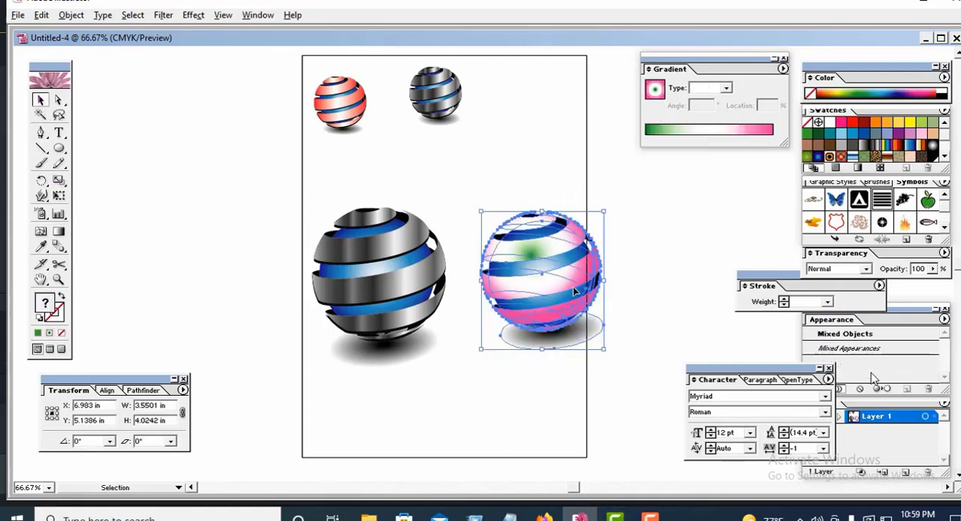
left_click_drag(573, 286, 561, 223)
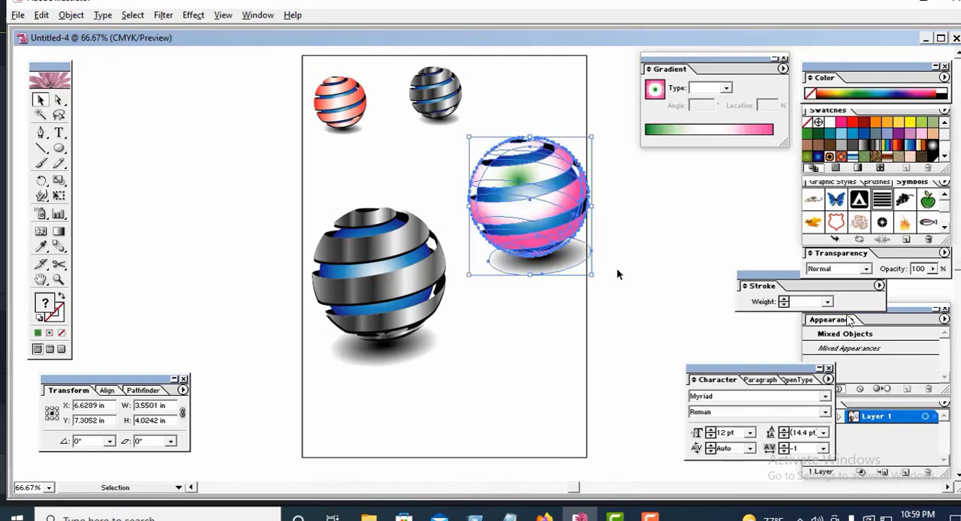
left_click(616, 287)
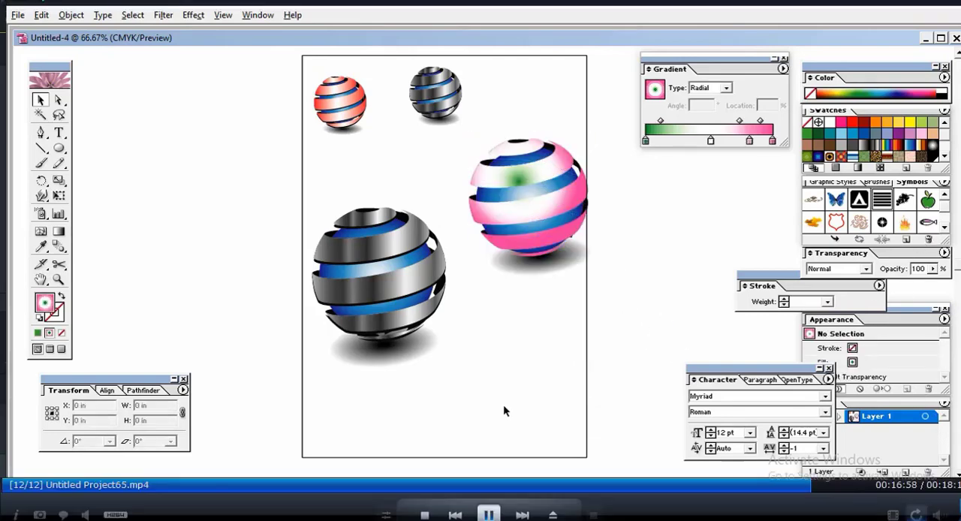
left_click(503, 407, "ctrl+alt")
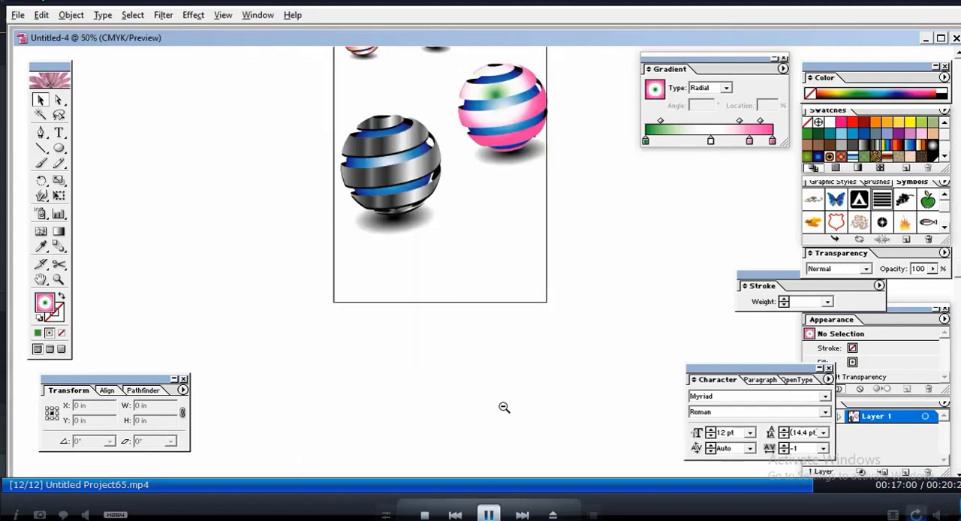
Step: Hide the floating panels and view the whole page with all four ribbon spheres
left_click_drag(487, 300, 454, 386)
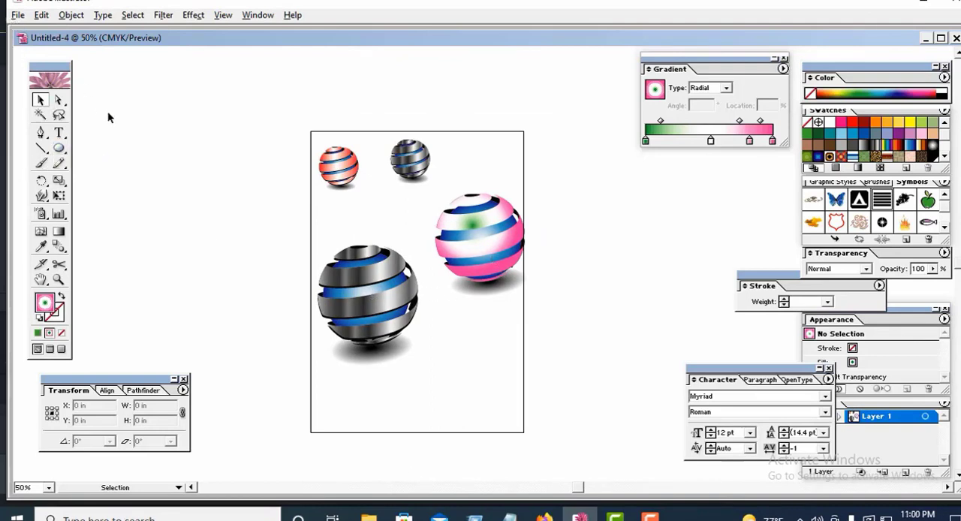
key("Tab")
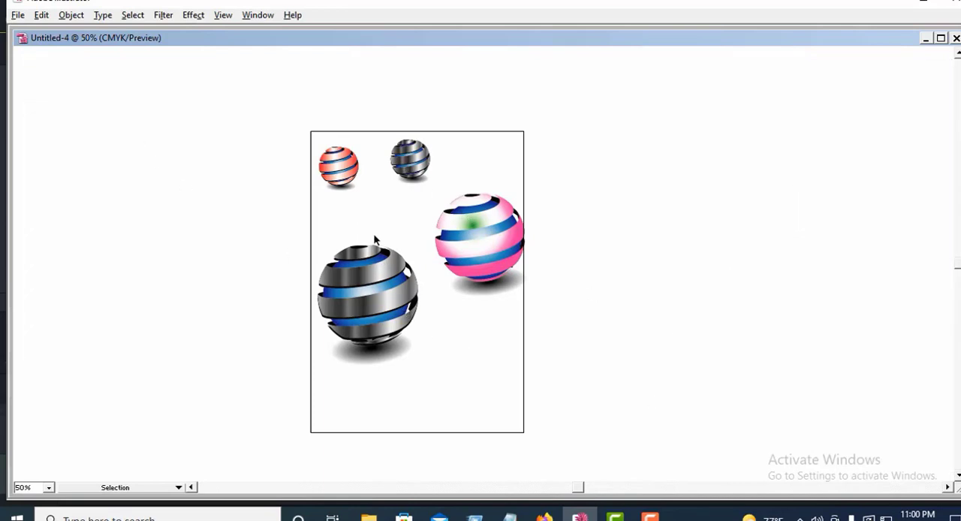
left_click_drag(248, 123, 639, 440)
left_click(577, 258)
left_click(572, 231)
left_click_drag(456, 279, 605, 218)
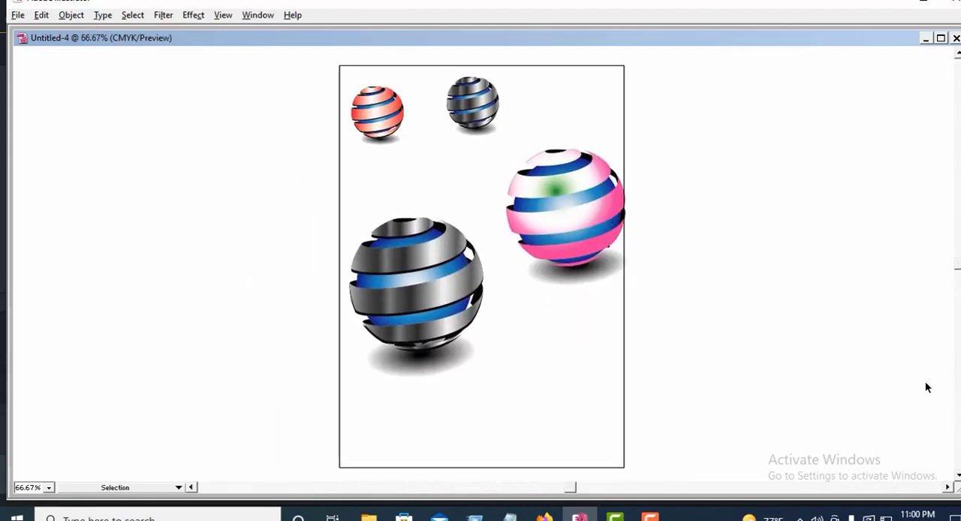
Step: Save the artwork to the Desktop as Untitled-4 in Adobe Illustrator (*.AI) format, keeping PDF compatibility and compression enabled
left_click(18, 15)
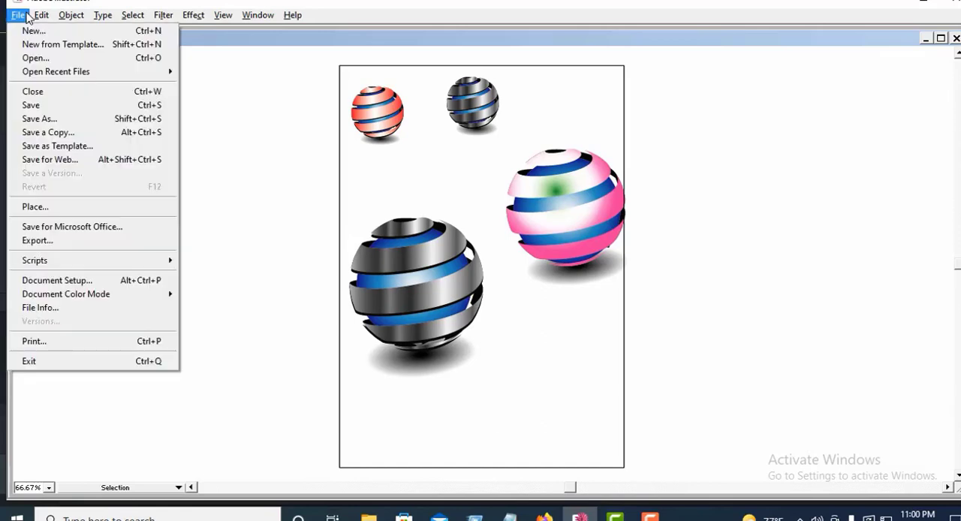
left_click(45, 118)
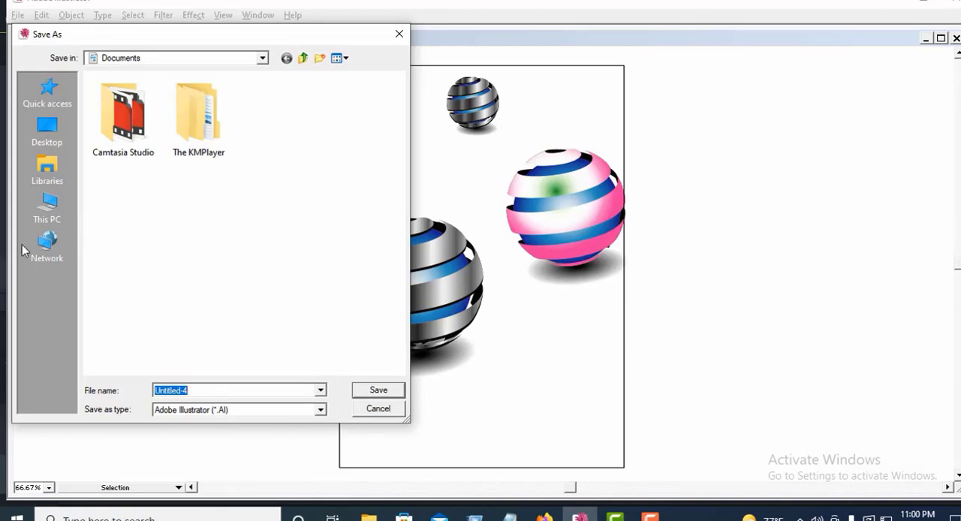
left_click(57, 219)
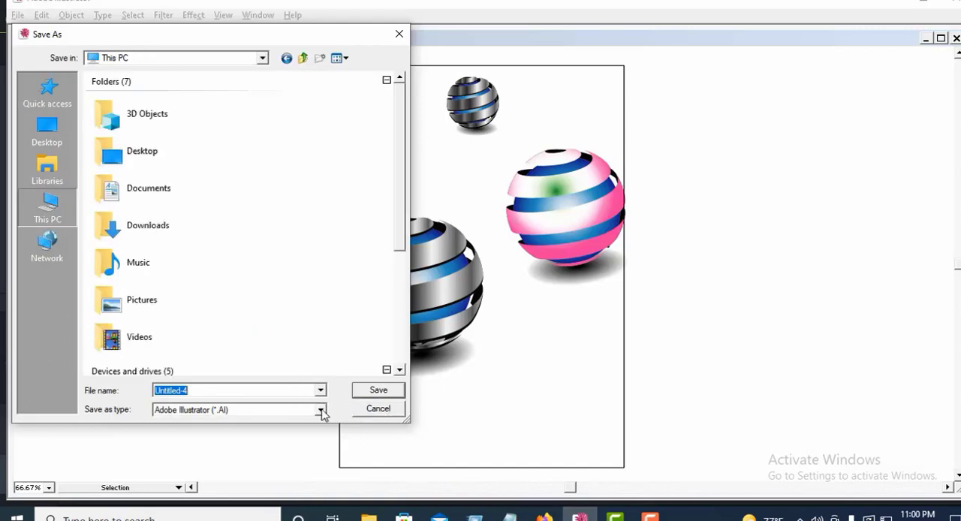
left_click(373, 392)
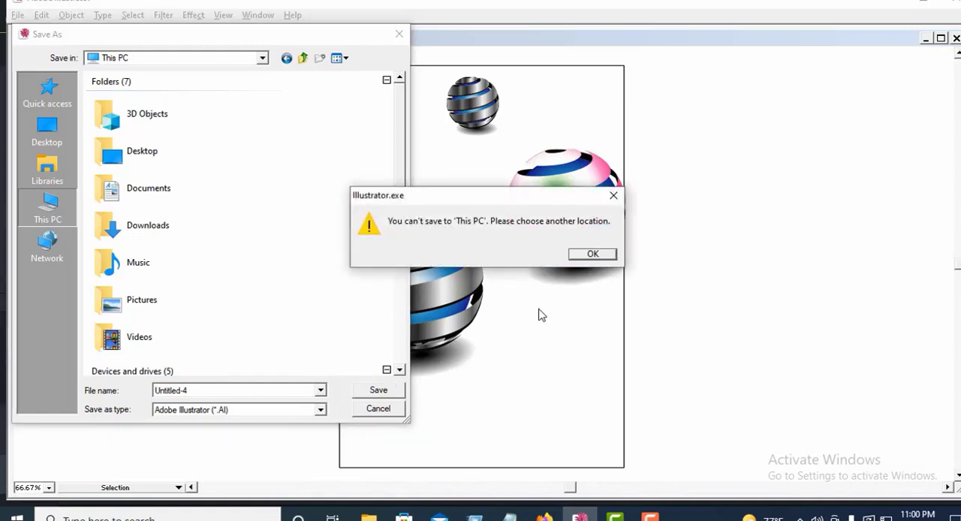
left_click(593, 255)
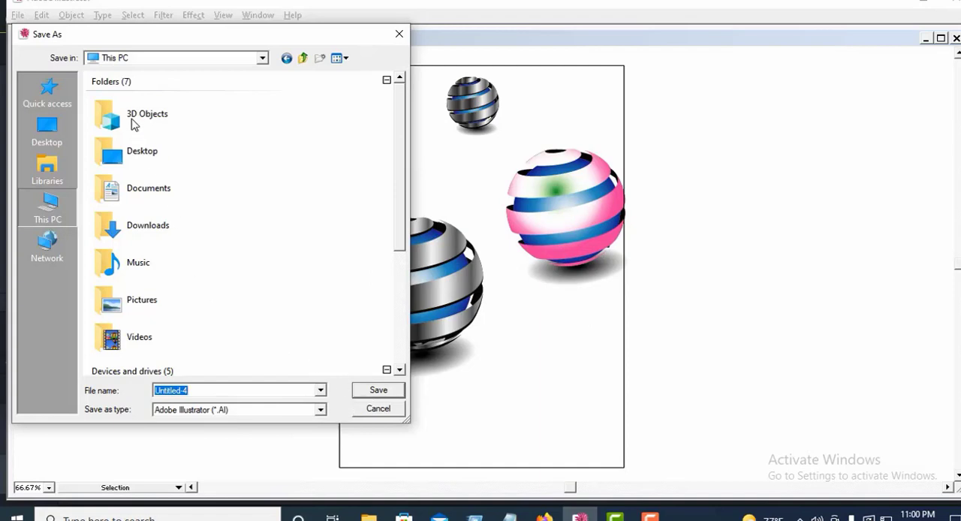
left_click(142, 154)
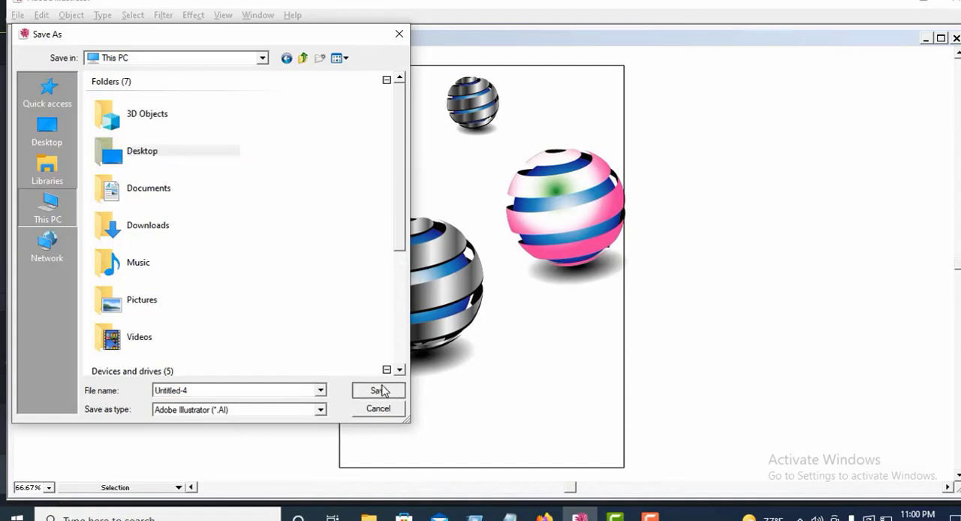
left_click(376, 391)
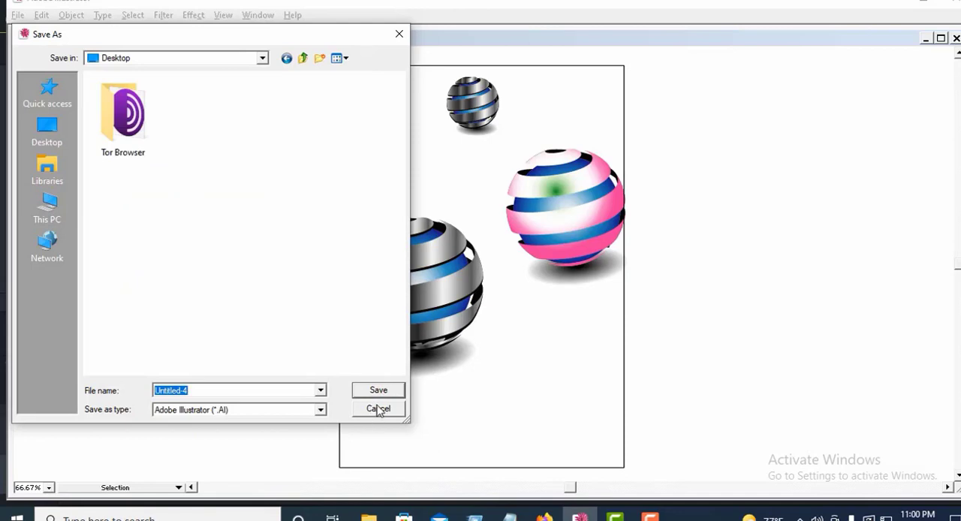
left_click(379, 391)
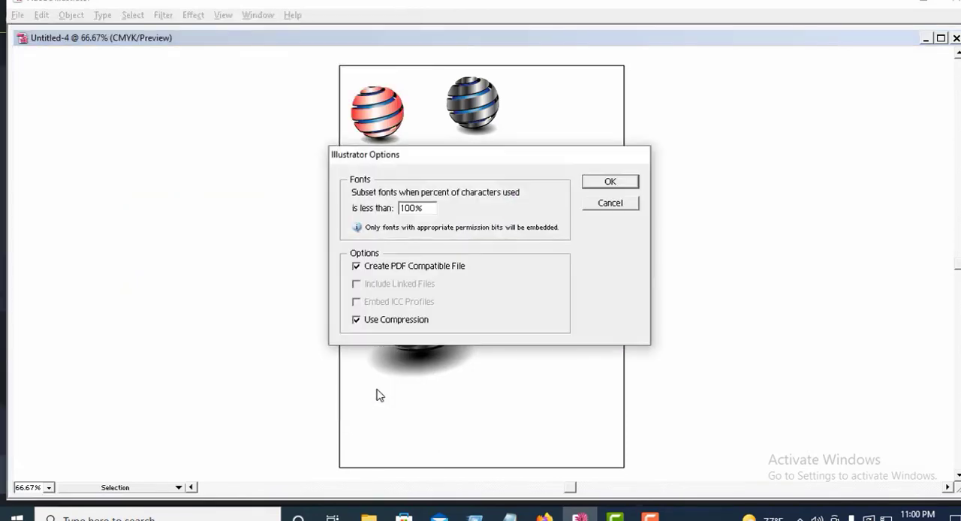
left_click(611, 182)
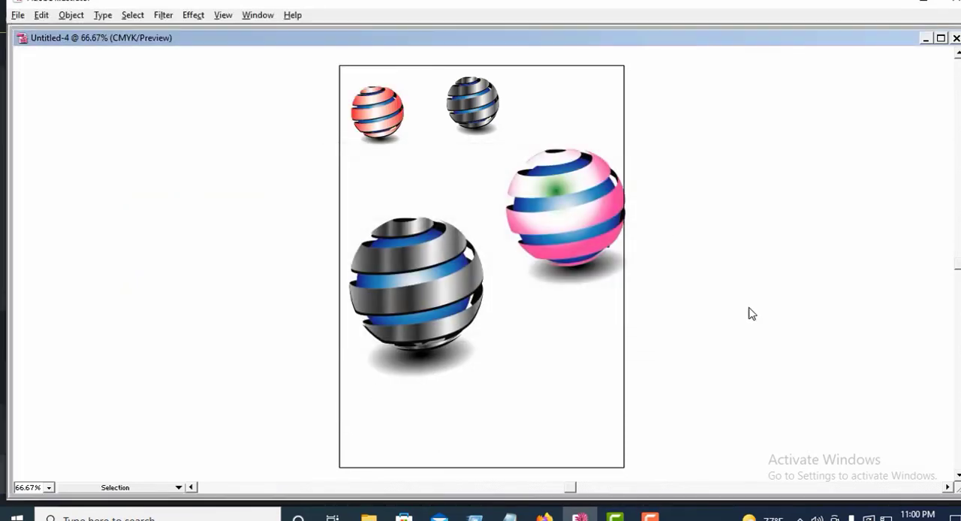
left_click(17, 16)
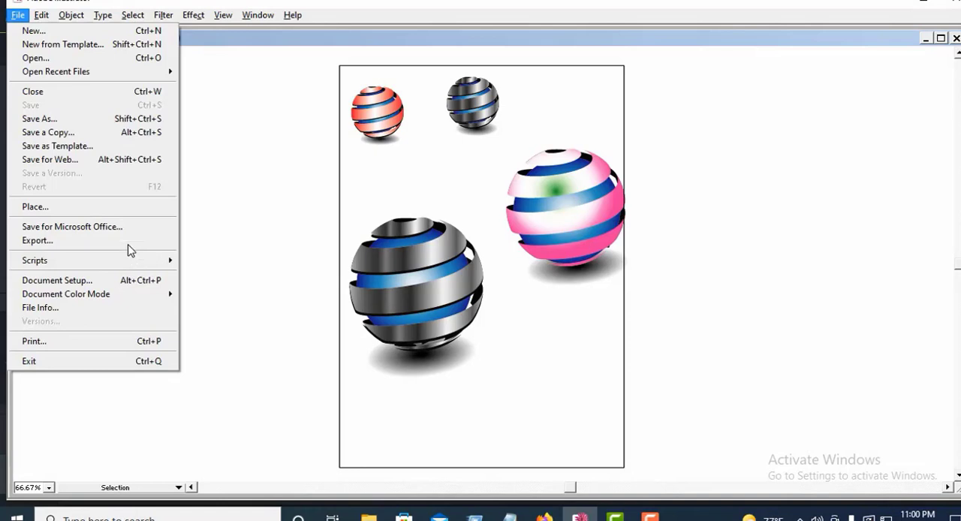
left_click(58, 120)
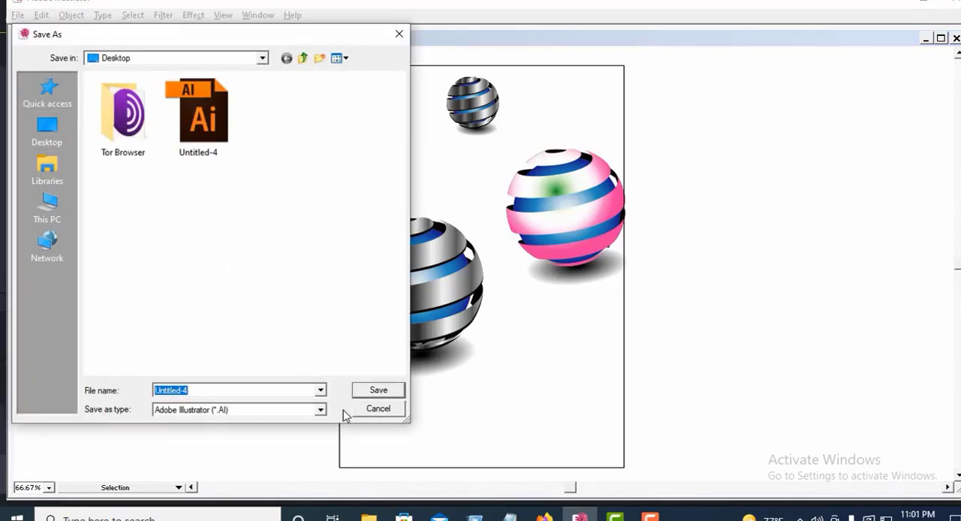
left_click(320, 411)
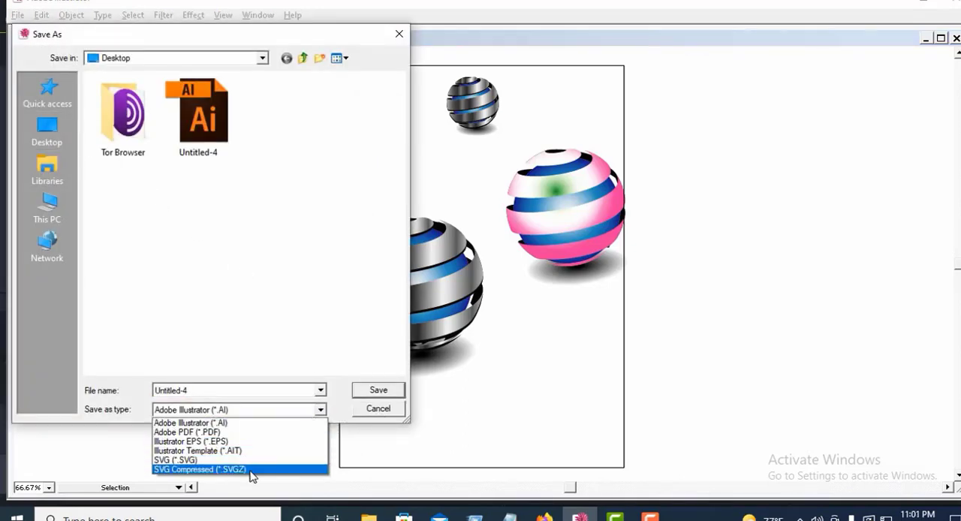
left_click(301, 340)
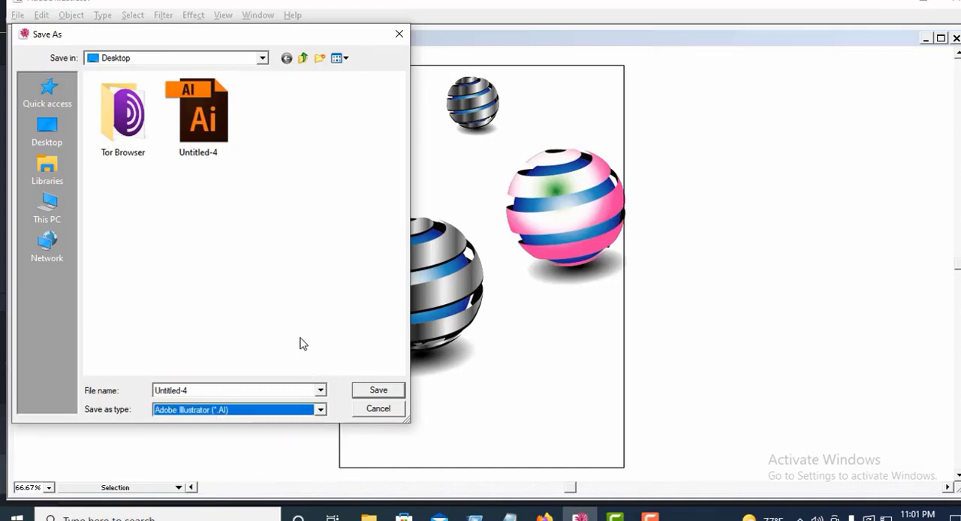
left_click(399, 34)
Step: Set up a Save for Web export of the spheres as JPEG at Maximum quality, with the preview at 50%
left_click(41, 15)
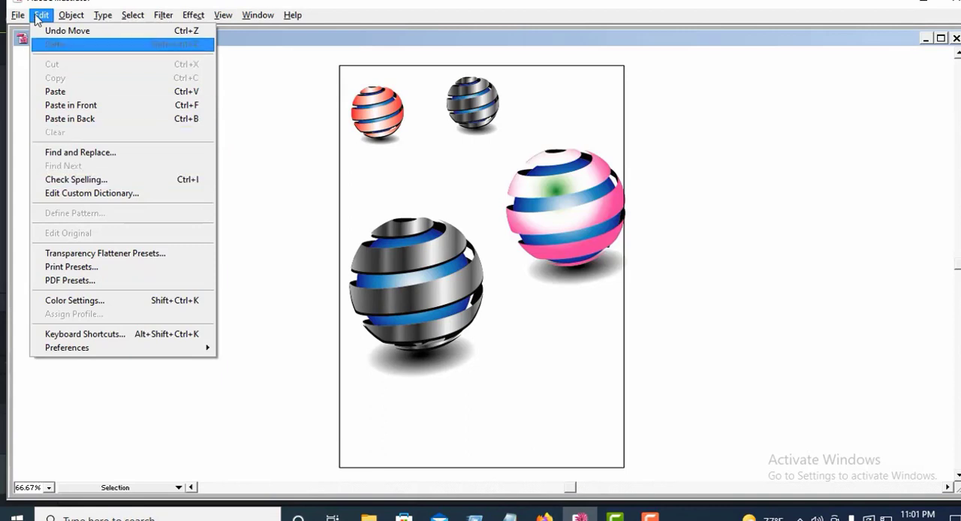
mouse_move(18, 15)
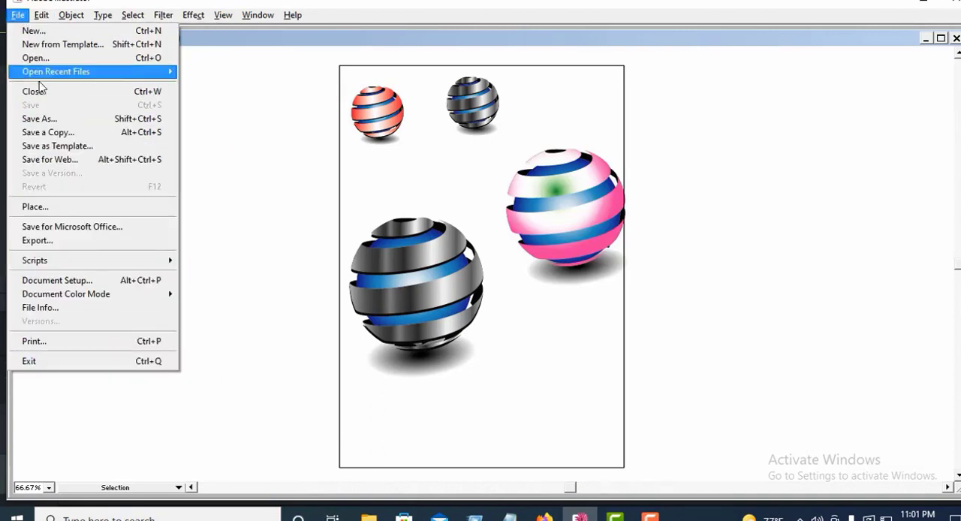
left_click(52, 160)
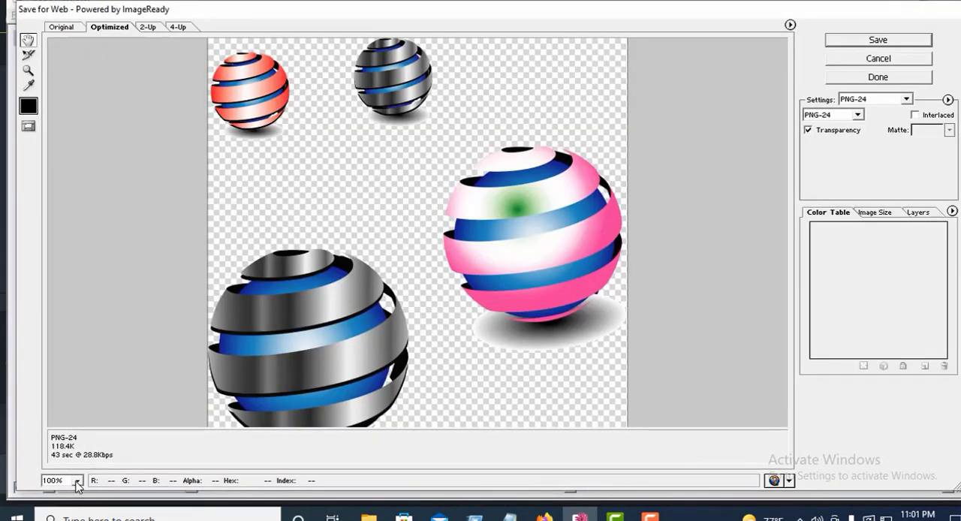
left_click(77, 480)
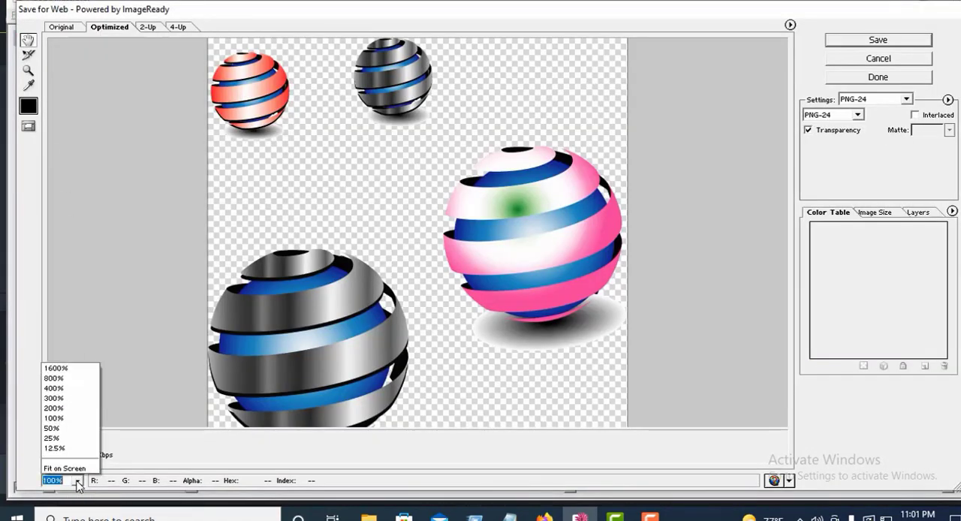
left_click(72, 429)
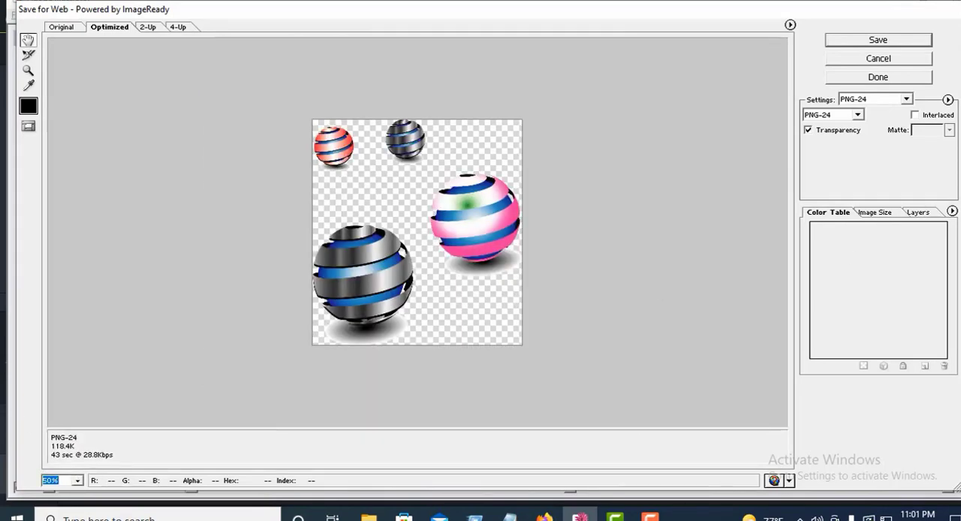
left_click(857, 115)
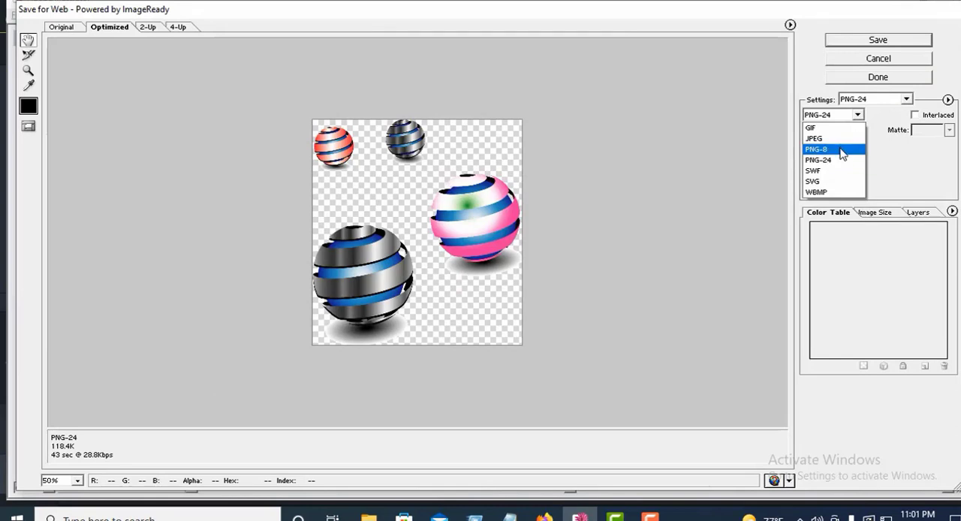
left_click(837, 139)
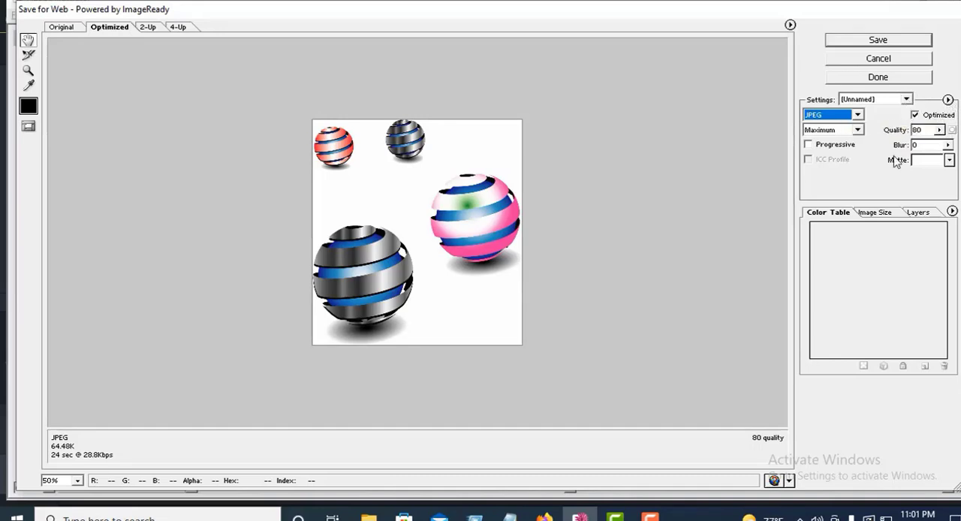
left_click(857, 131)
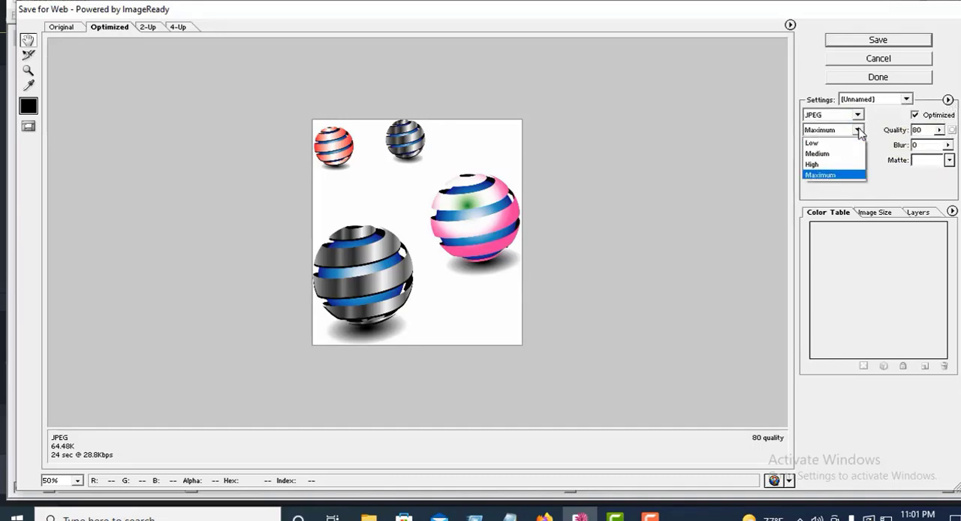
left_click(836, 177)
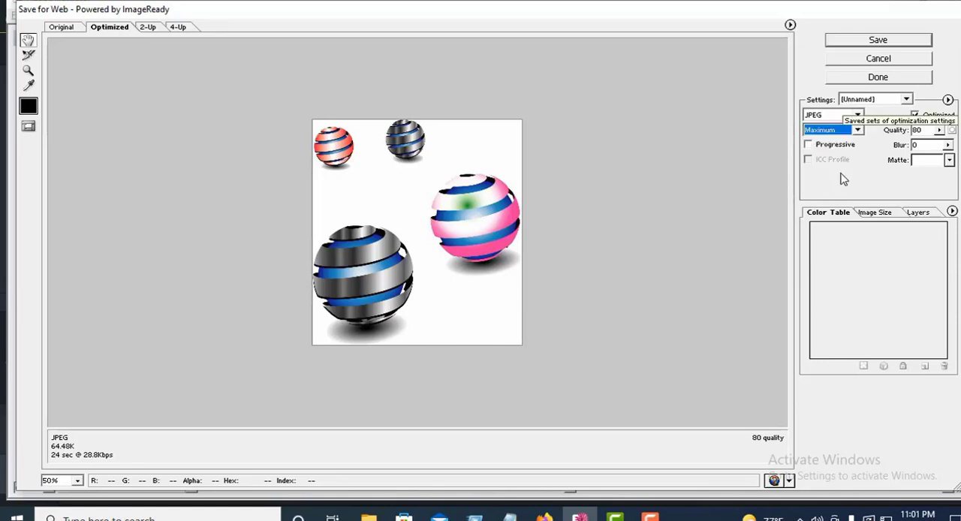
left_click(888, 43)
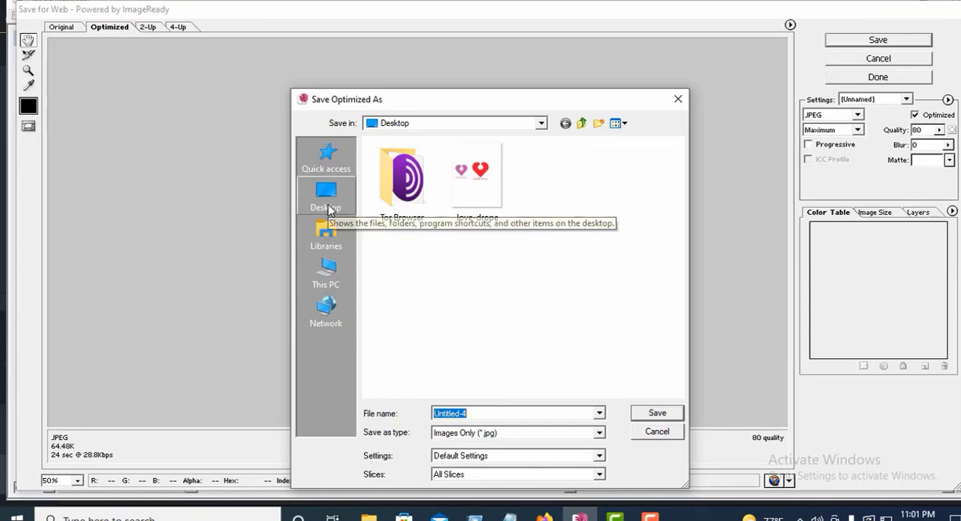
left_click(323, 285)
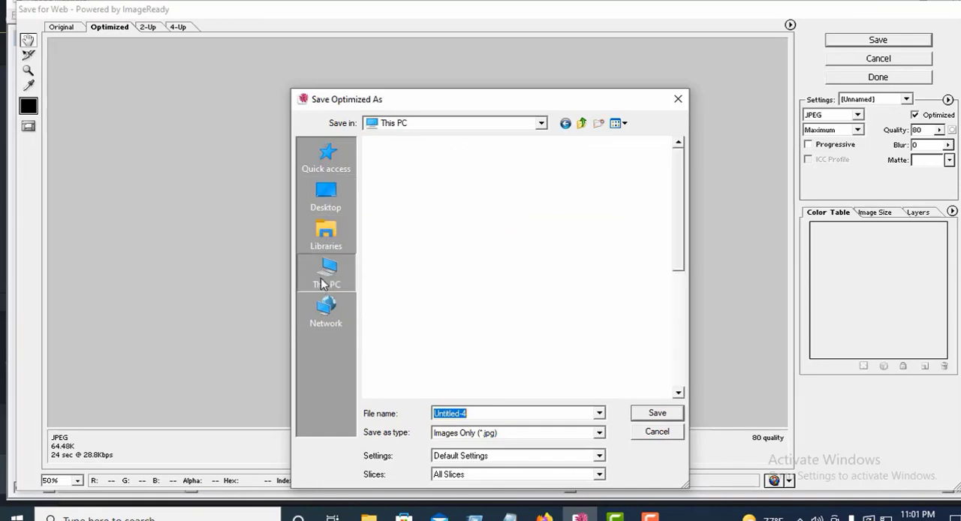
left_click(449, 263)
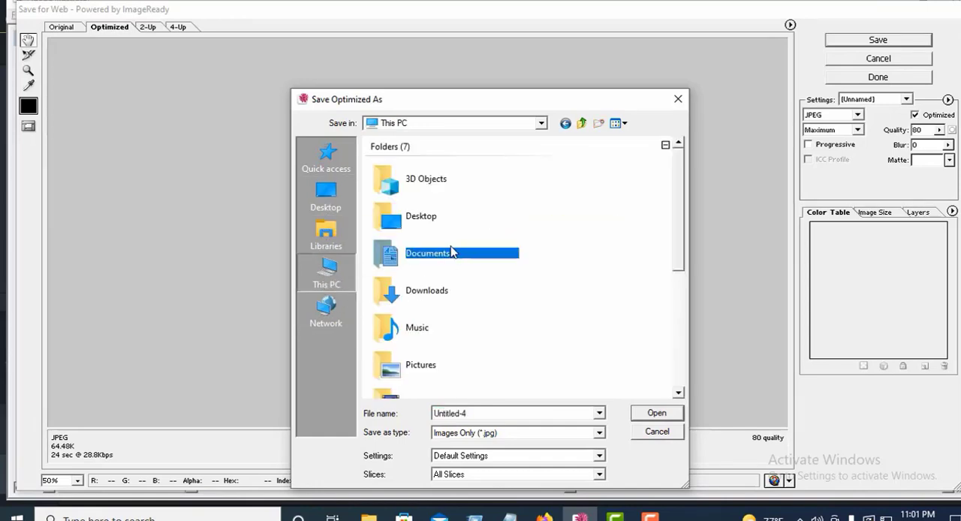
left_click(466, 300)
left_click(655, 415)
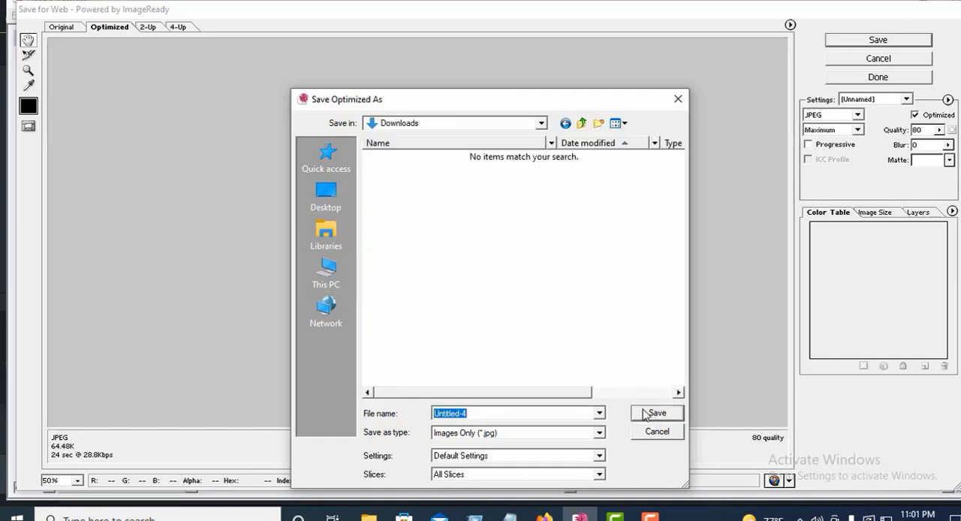
left_click(323, 205)
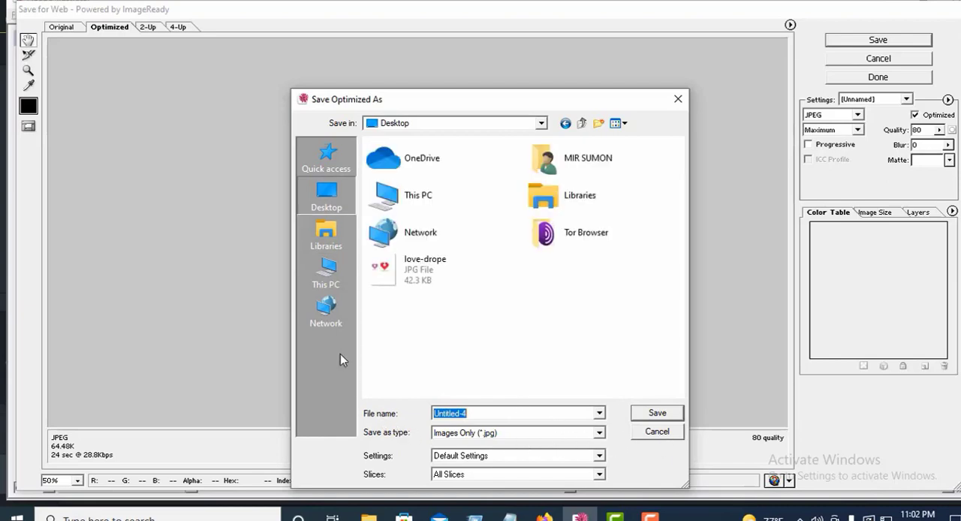
left_click(333, 285)
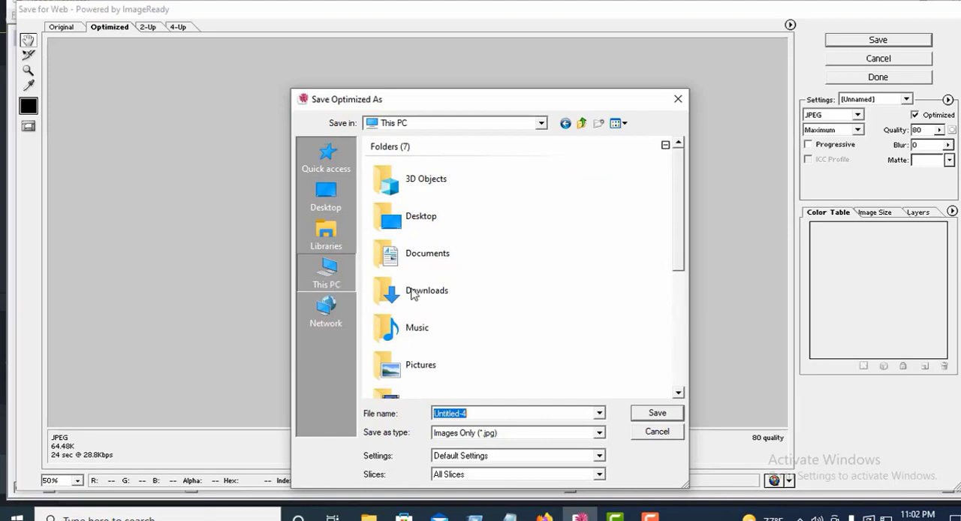
left_click(412, 294)
left_click(663, 413)
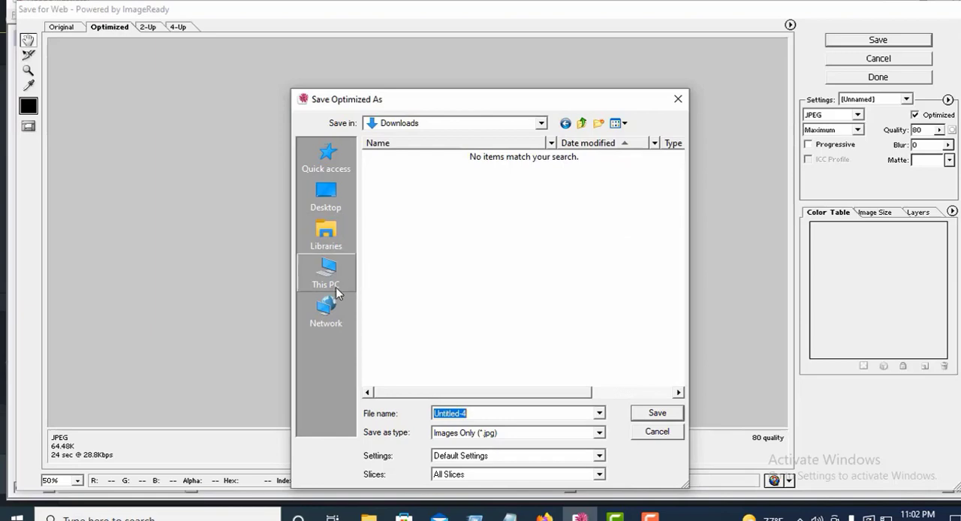
left_click(338, 204)
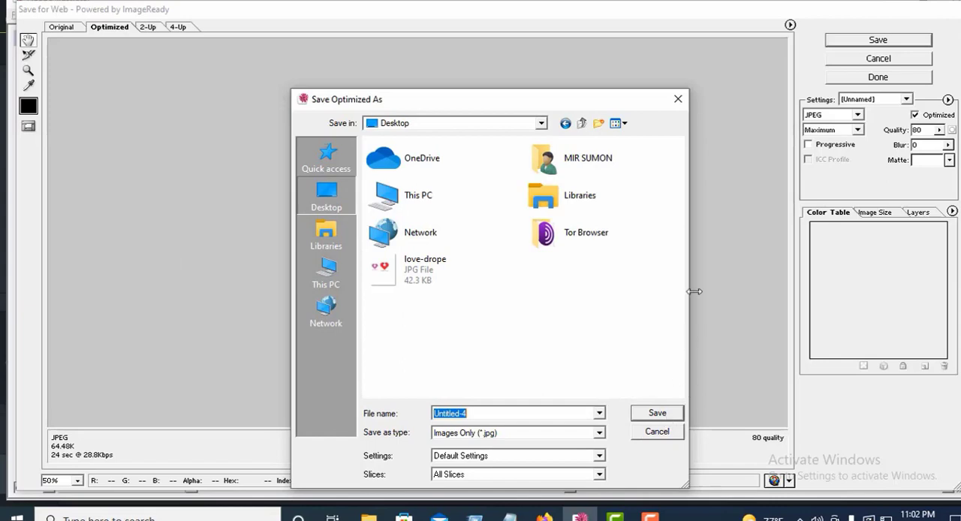
left_click(680, 98)
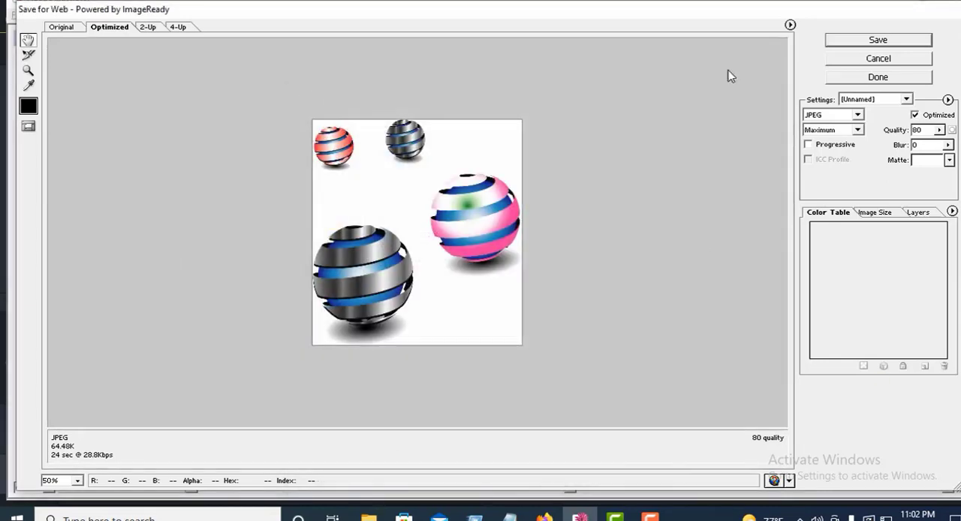
Step: Save the optimized JPEG to the Desktop as Untitled-4, using Images Only (*.jpg), Default Settings and All Slices
left_click(859, 41)
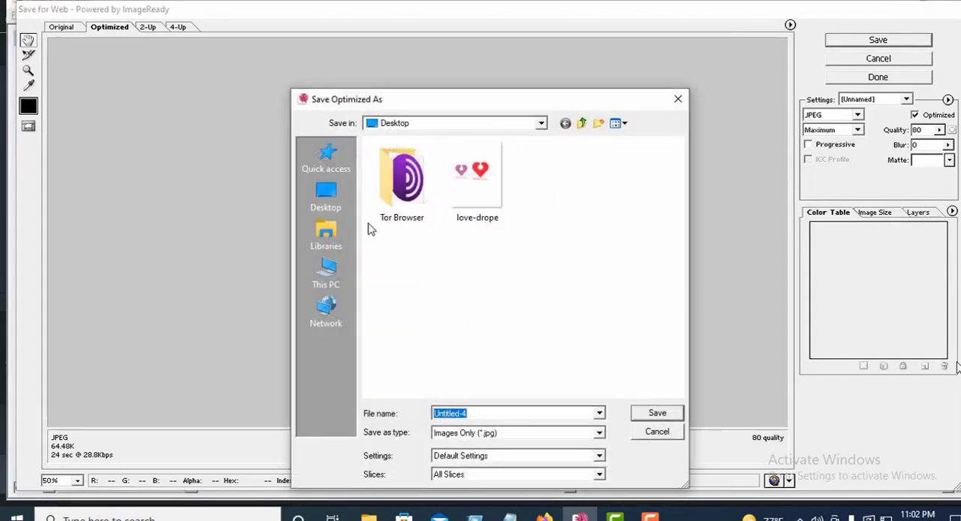
left_click(340, 208)
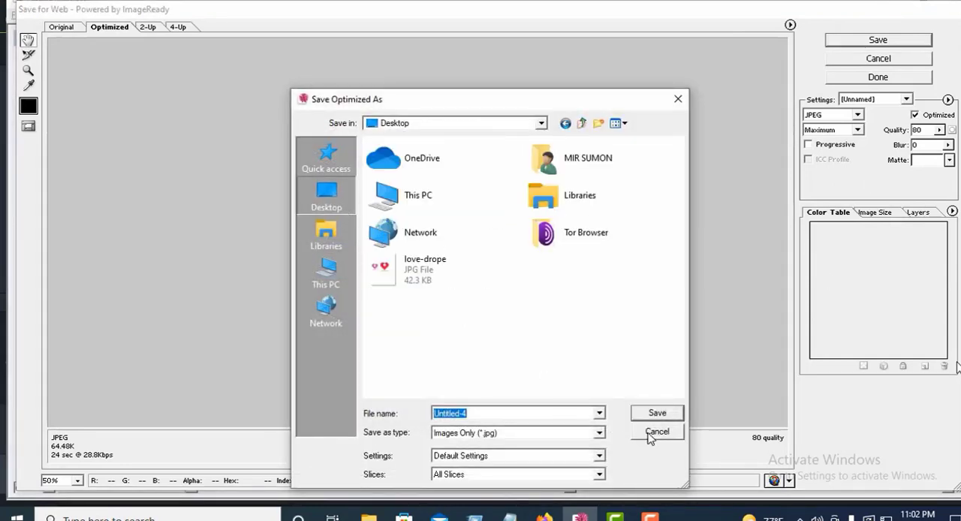
left_click(476, 414)
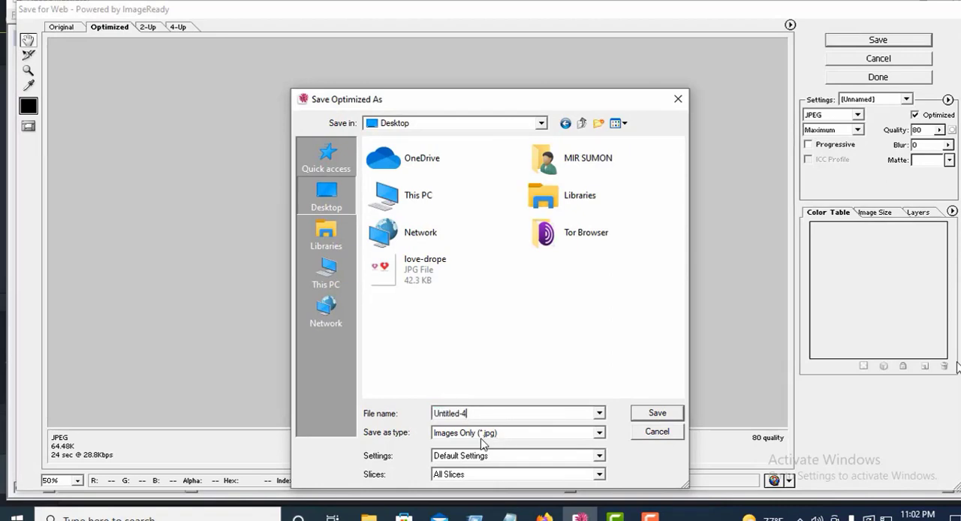
left_click(657, 415)
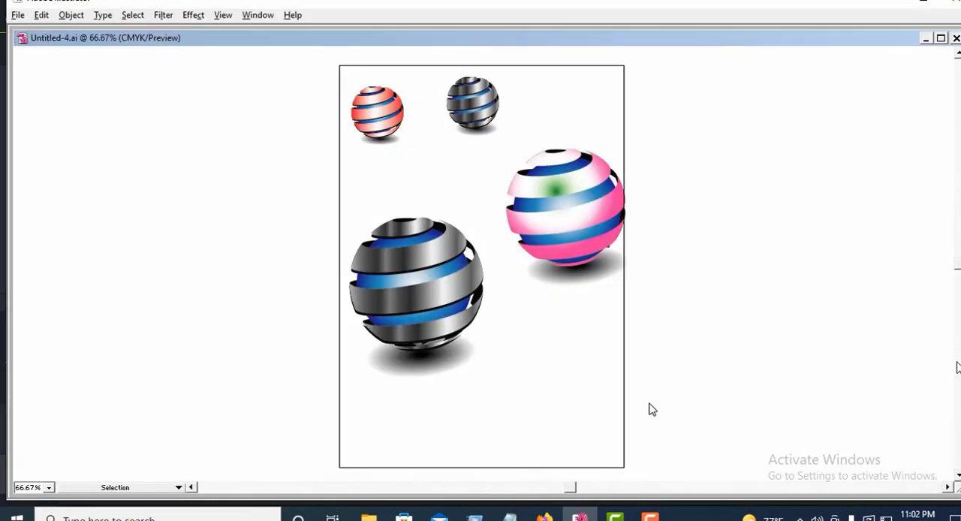
Step: Minimize the Illustrator and Camtasia windows to view the saved Untitled-4 files on the desktop
left_click(900, 5)
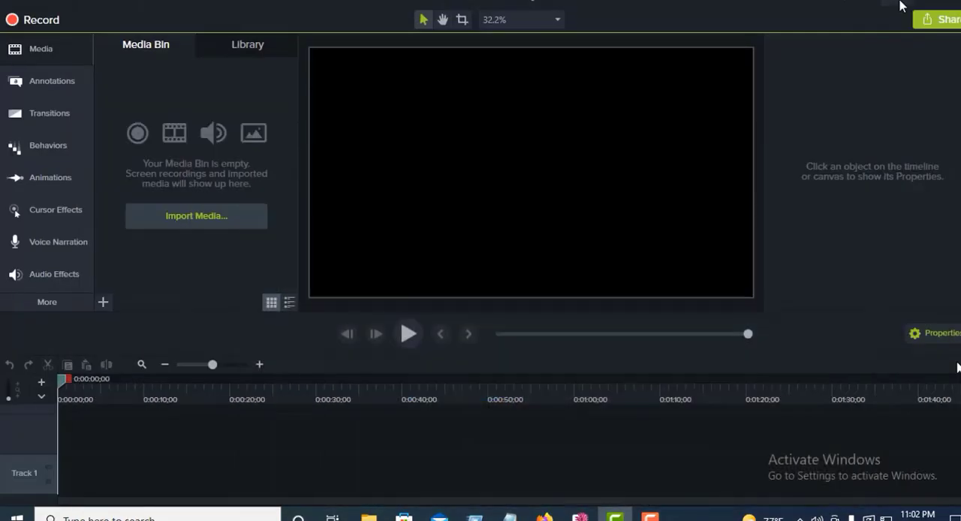
left_click(901, 5)
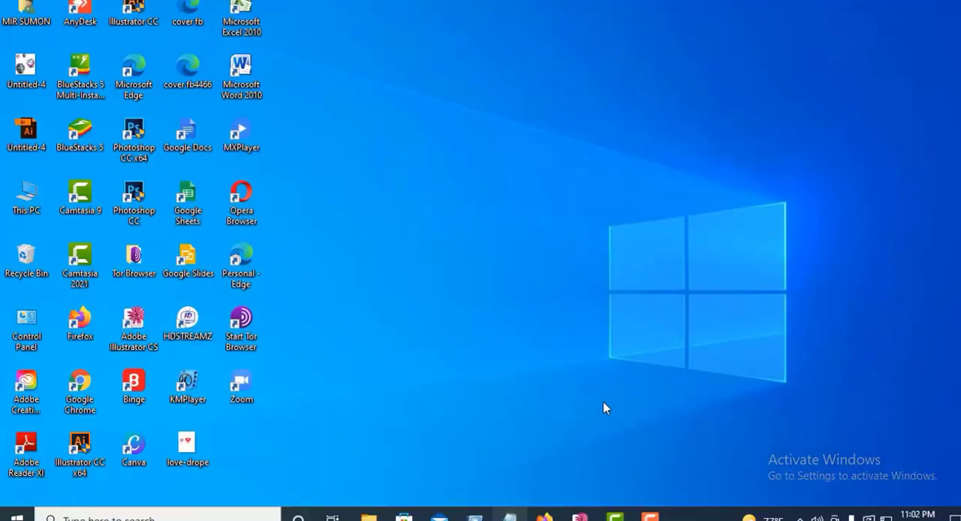
left_click(957, 2)
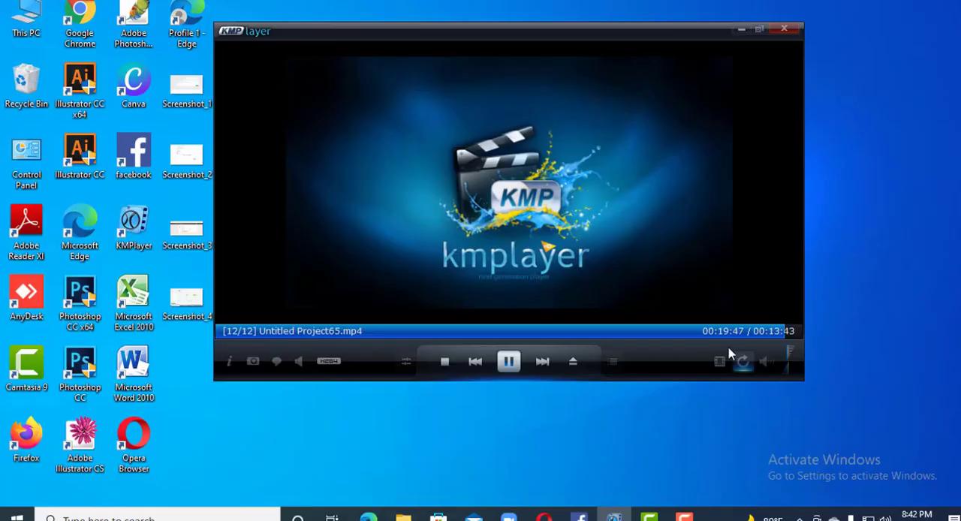
left_click(649, 517)
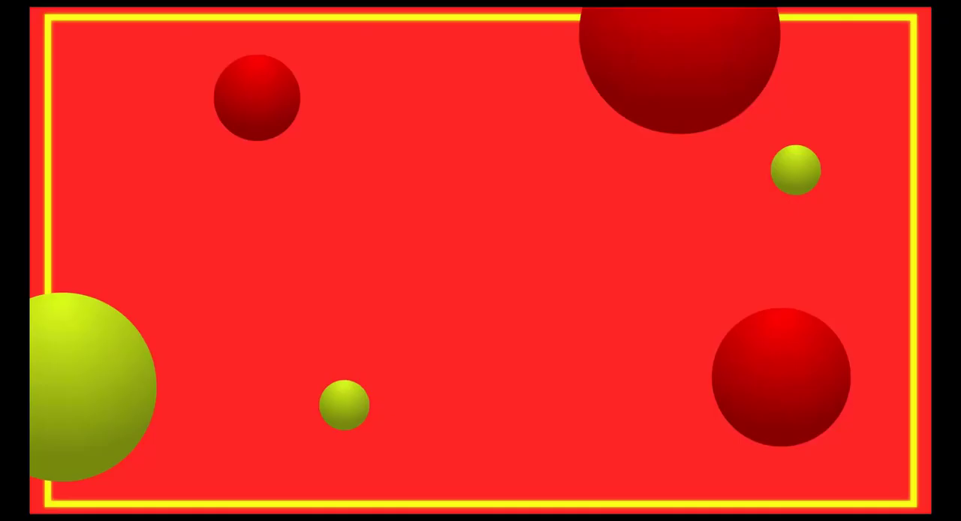